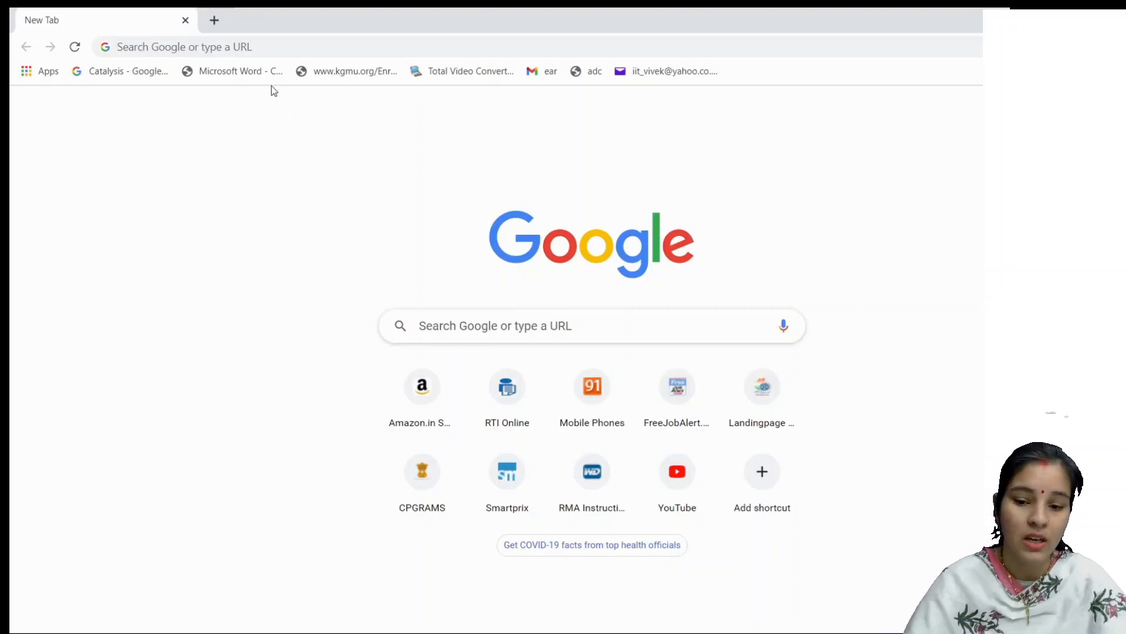
# Step: Search Google for dsssb using the suggested completion of 'DSSS'
pyautogui.click(256, 43)
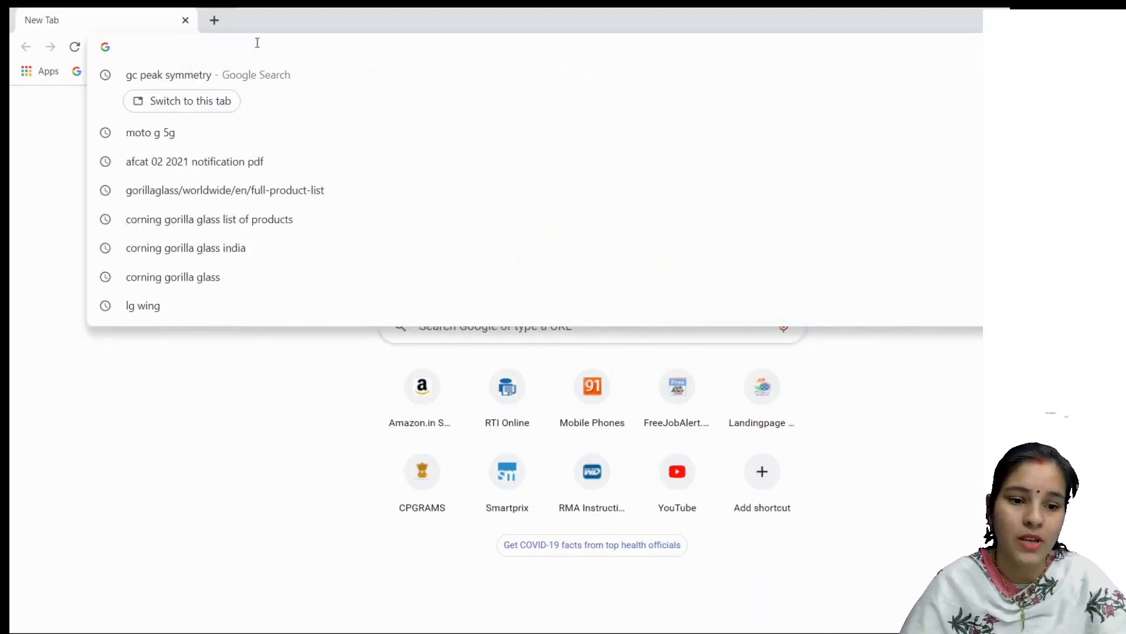
pyautogui.write('DSSS')
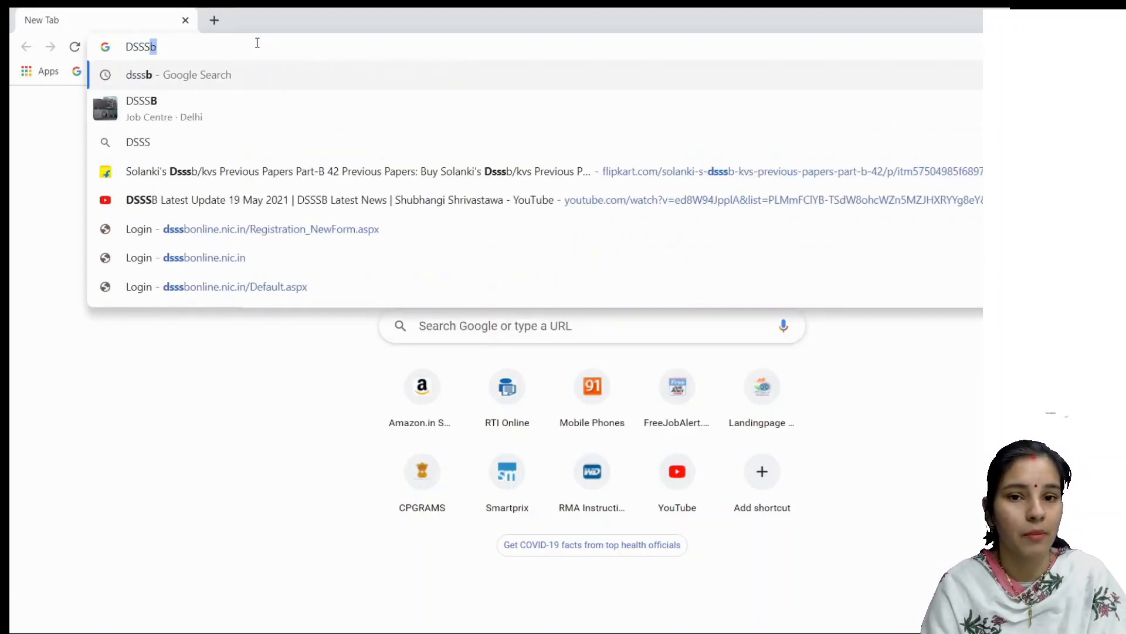
pyautogui.press('Return')
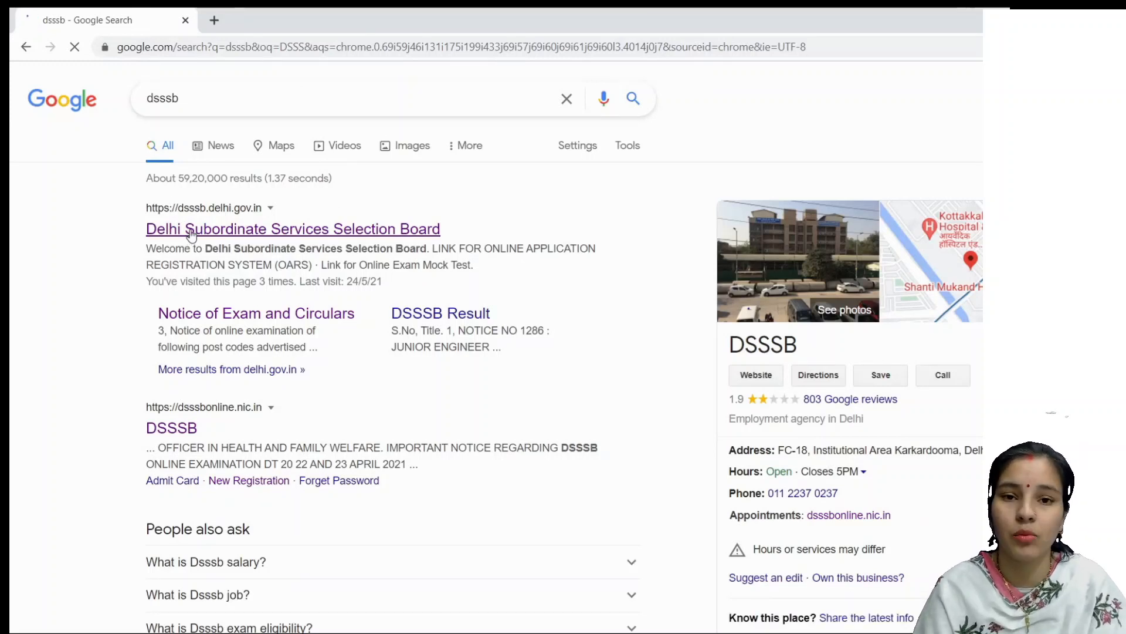
# Step: Open the Delhi Subordinate Services Selection Board website and follow its OARS link to the external-site prompt
pyautogui.click(229, 231)
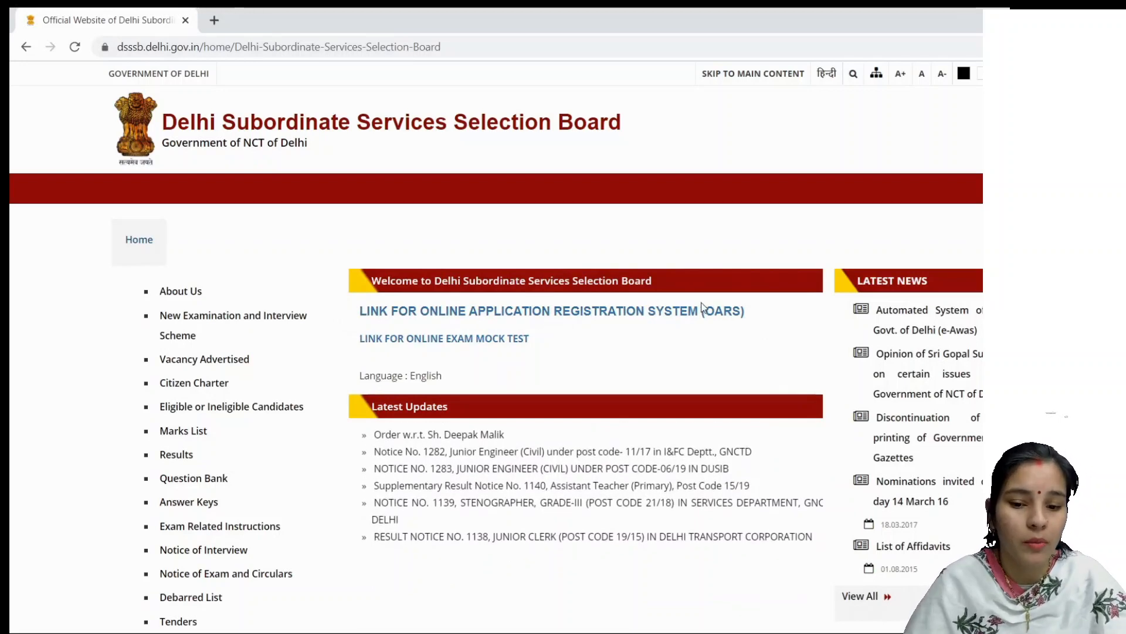
pyautogui.click(500, 316)
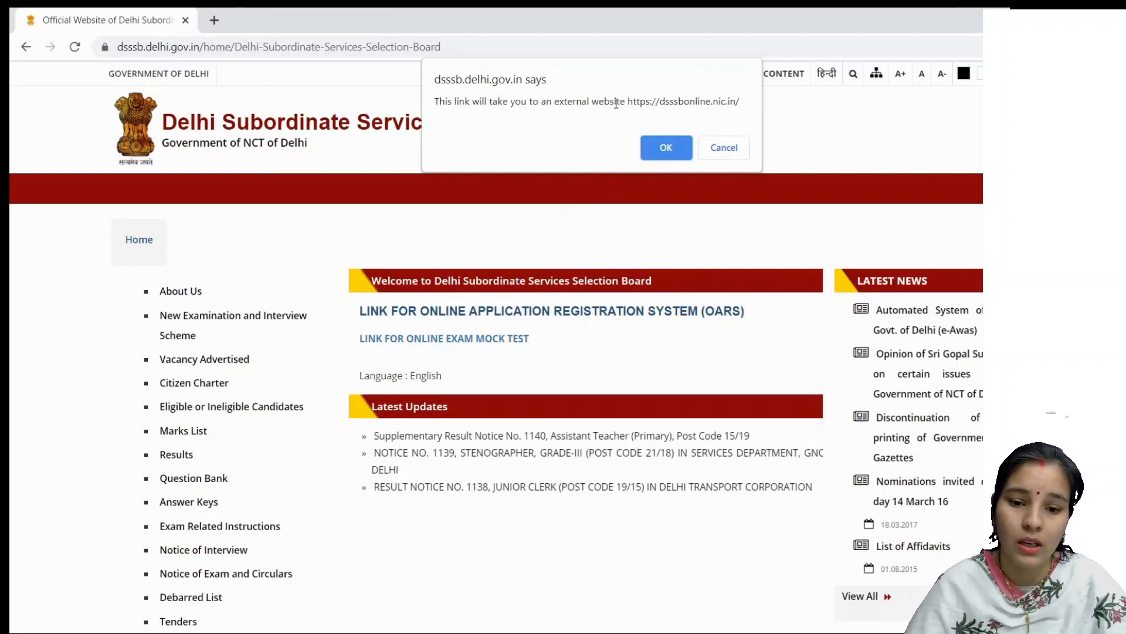
pyautogui.click(662, 151)
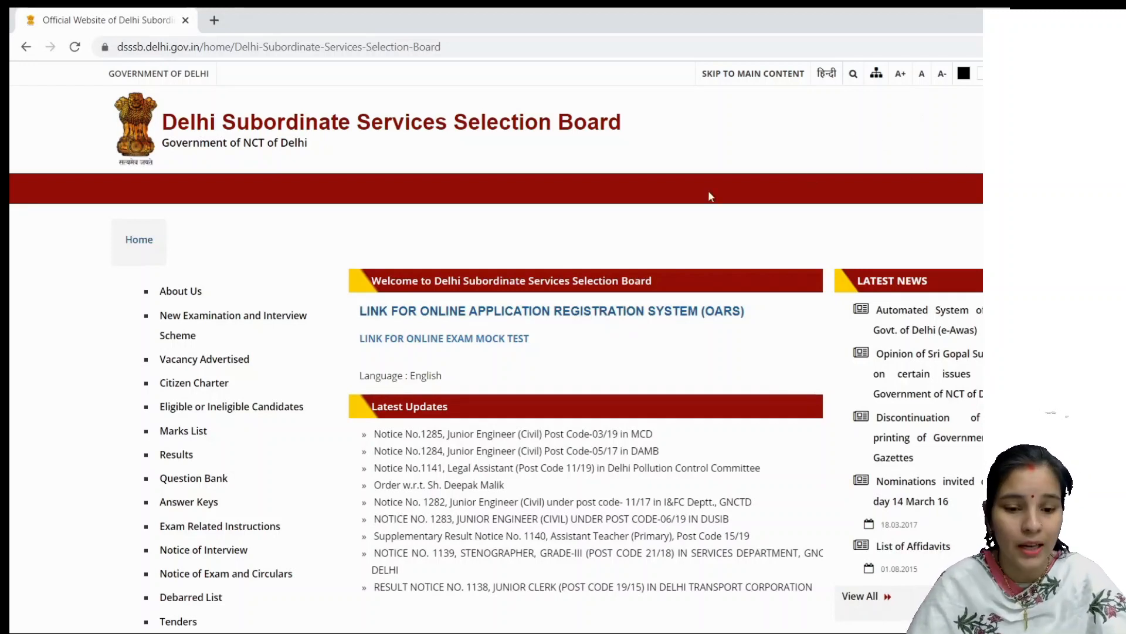
pyautogui.click(549, 317)
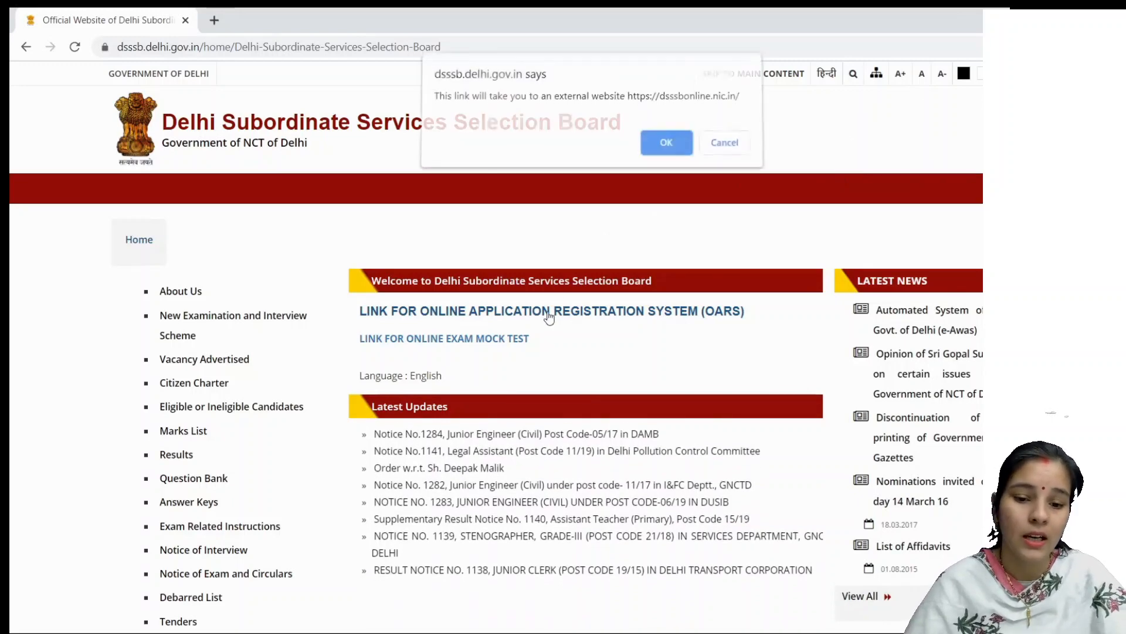
# Step: Confirm going to dsssbonline.nic.in and start a new OARS registration at the Name of Applicant field
pyautogui.click(662, 155)
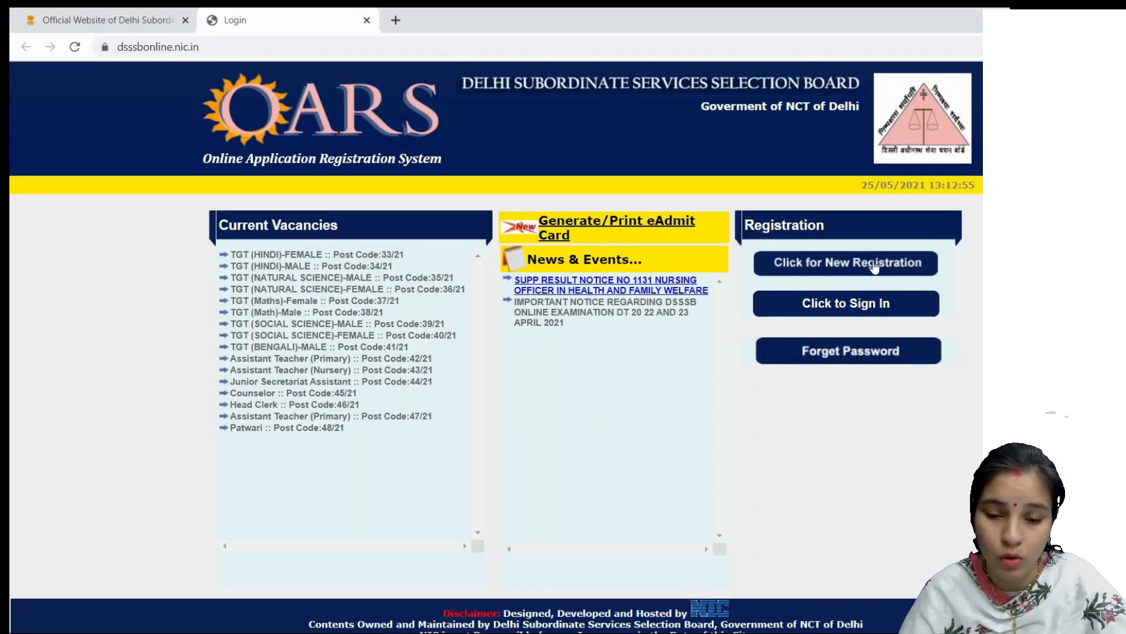
pyautogui.click(837, 265)
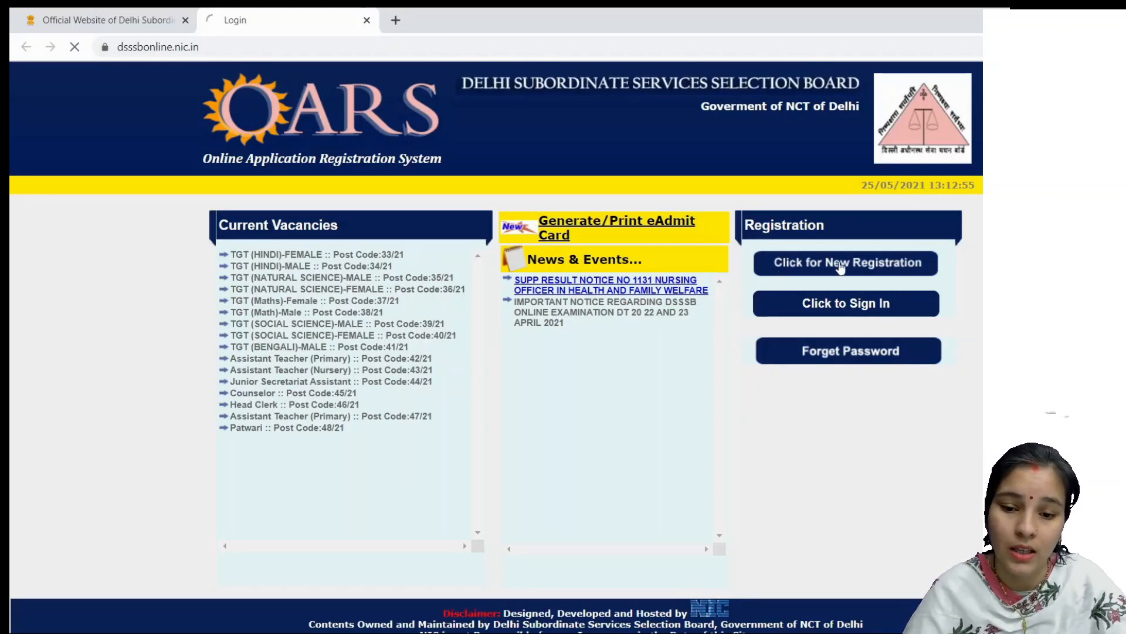
pyautogui.scroll(-2, 553, 287)
pyautogui.click(572, 227)
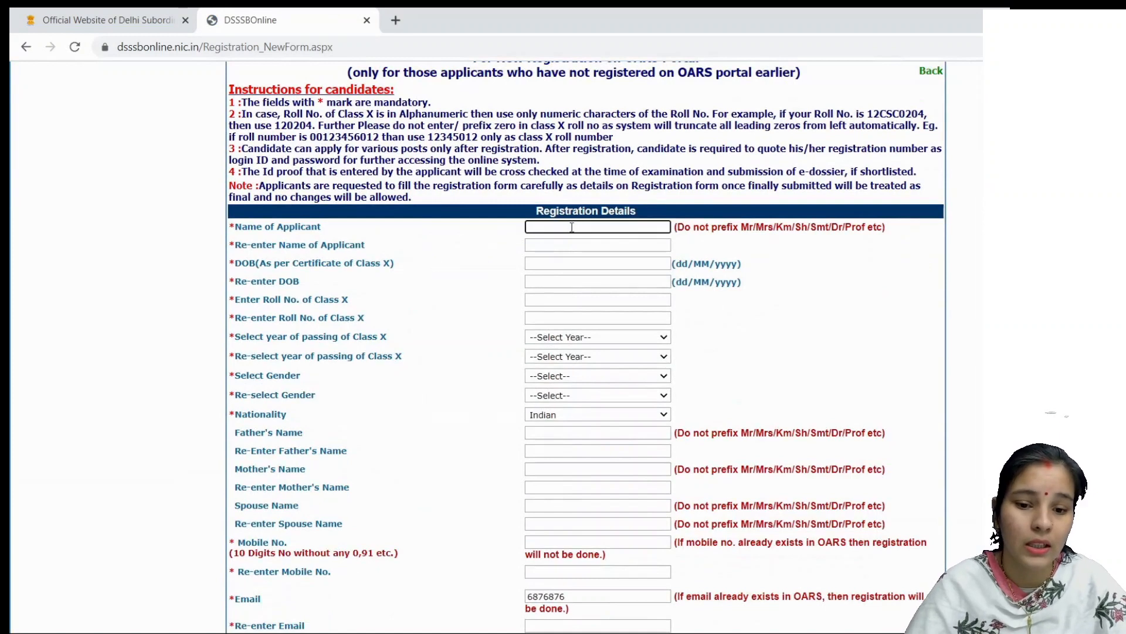
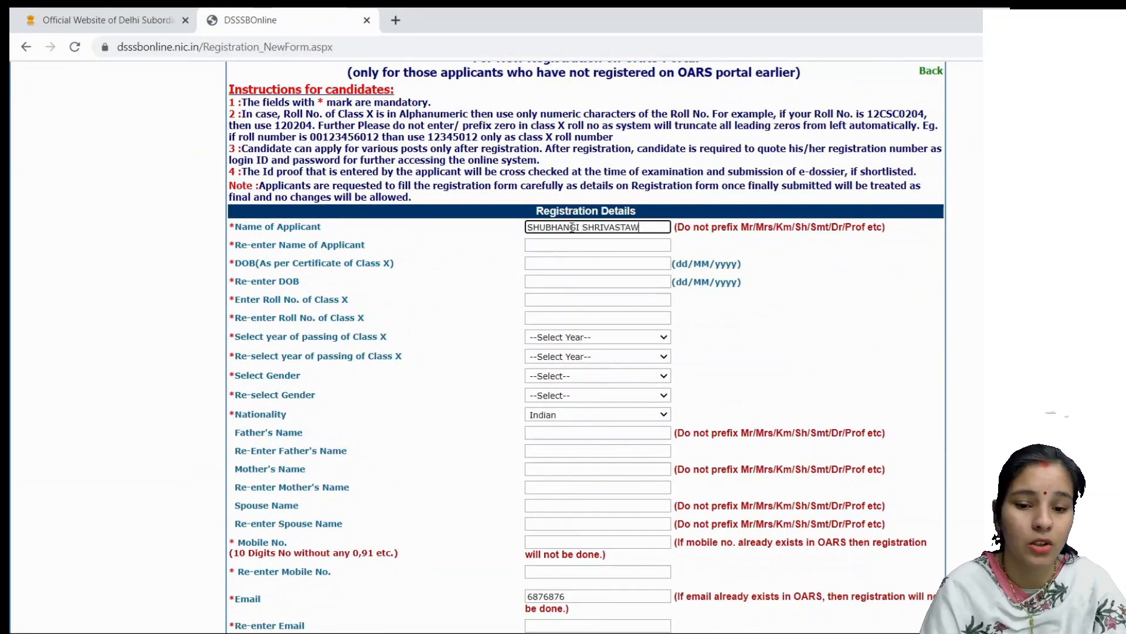
# Step: Enter the applicant's name in both name fields and set date of birth to 25/08/1994
pyautogui.click(572, 244)
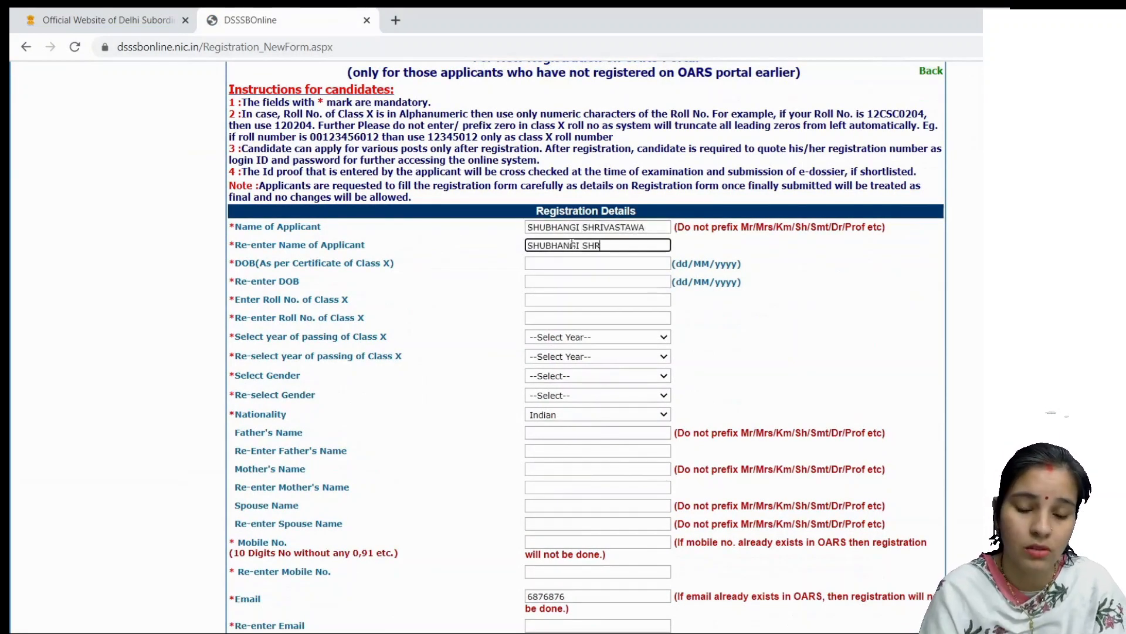
pyautogui.click(570, 263)
pyautogui.click(614, 283)
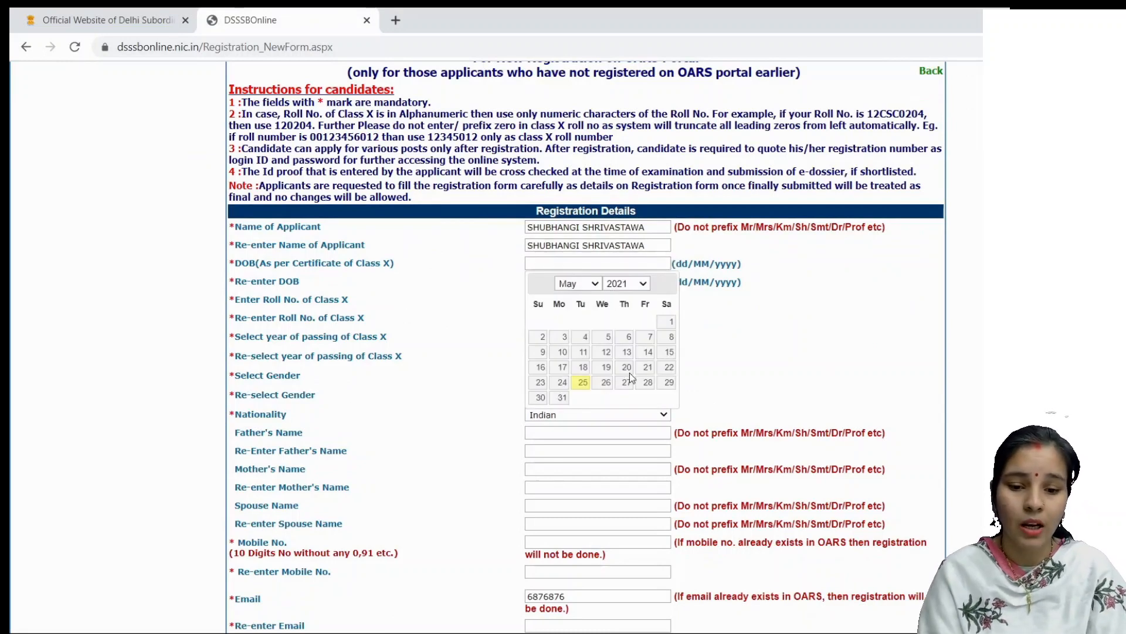
pyautogui.click(626, 359)
pyautogui.click(592, 284)
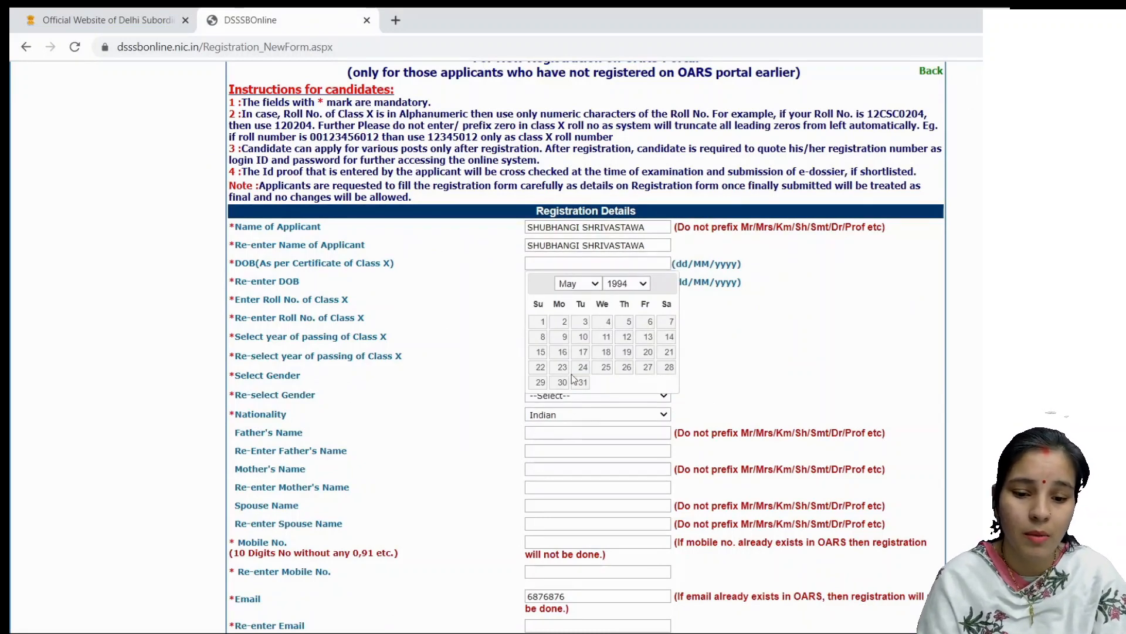
pyautogui.click(595, 380)
pyautogui.click(626, 367)
pyautogui.click(587, 281)
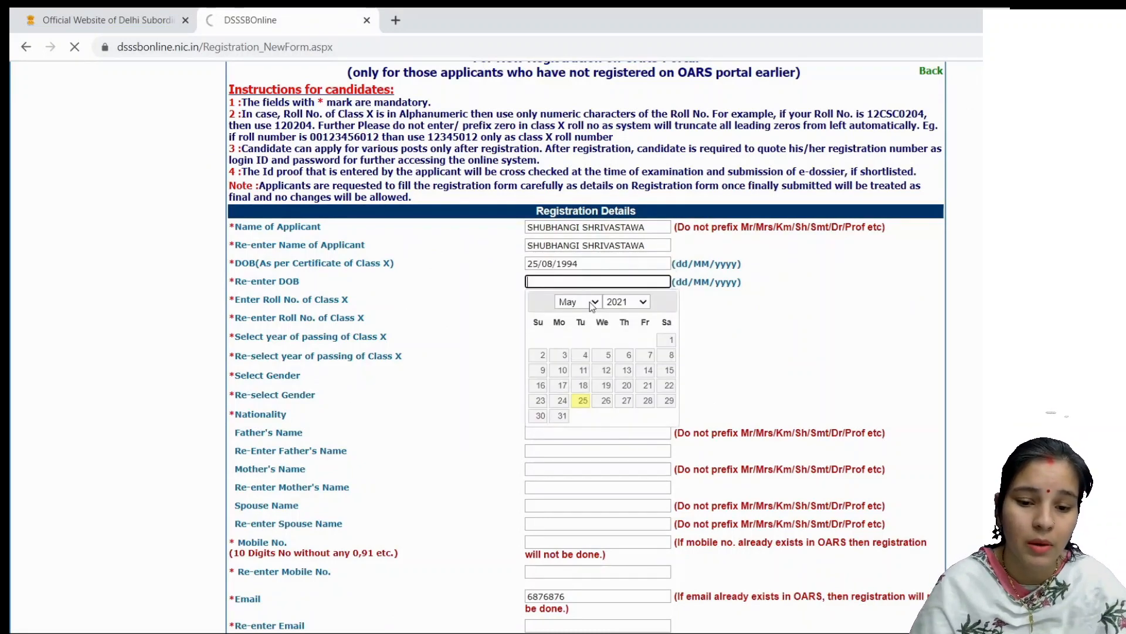
pyautogui.click(589, 301)
pyautogui.click(592, 398)
pyautogui.scroll(1, 592, 399)
pyautogui.click(626, 378)
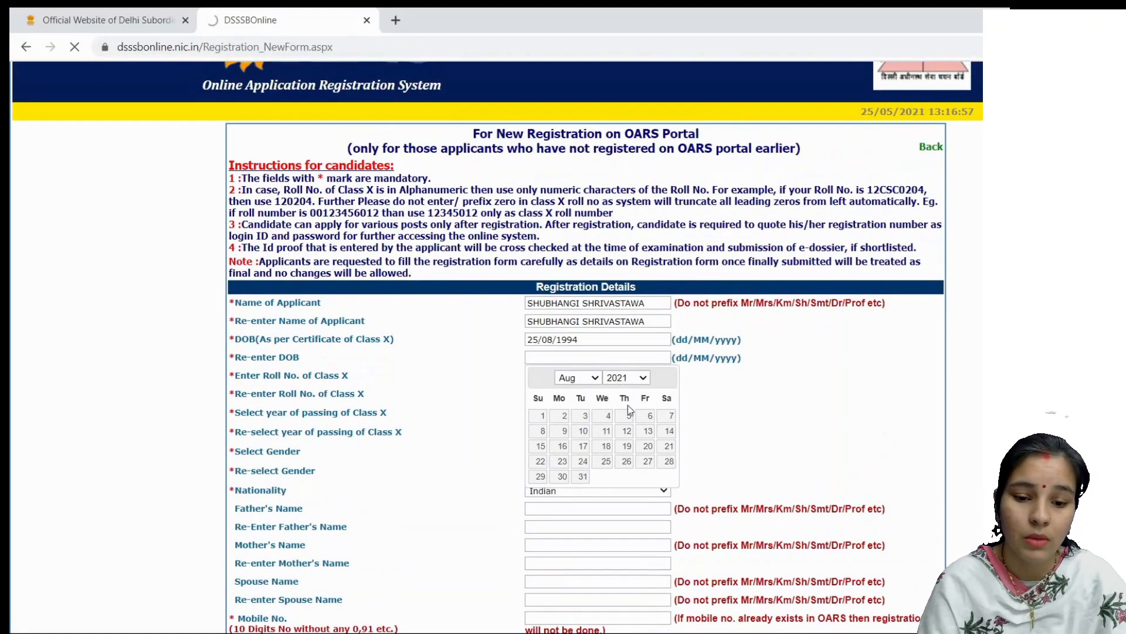
pyautogui.click(628, 448)
pyautogui.click(626, 462)
pyautogui.click(615, 378)
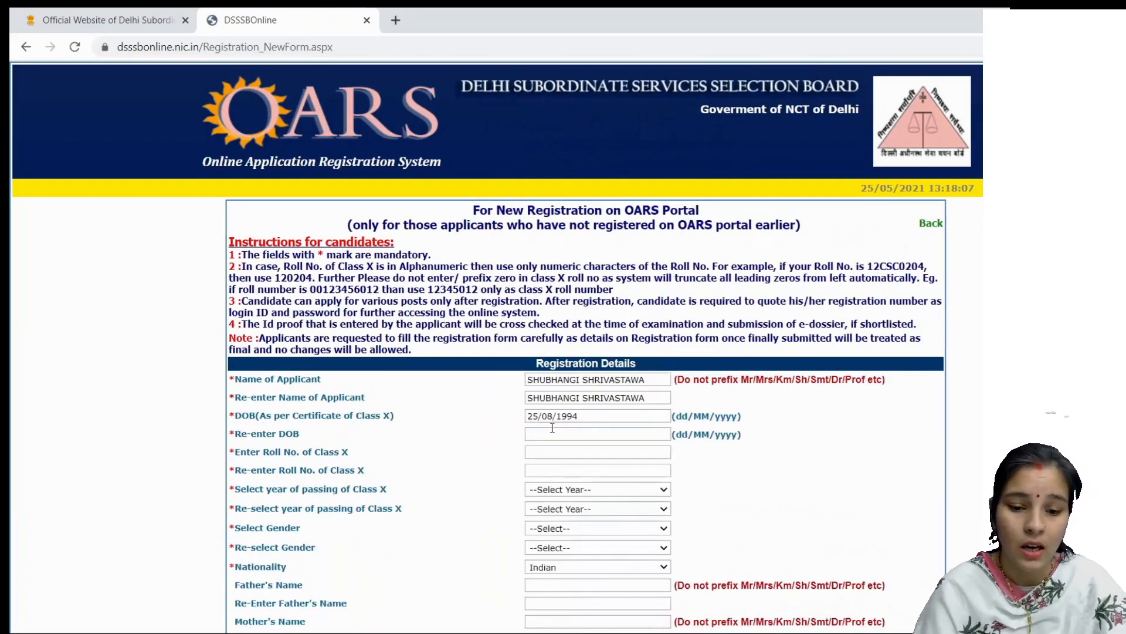
pyautogui.click(552, 432)
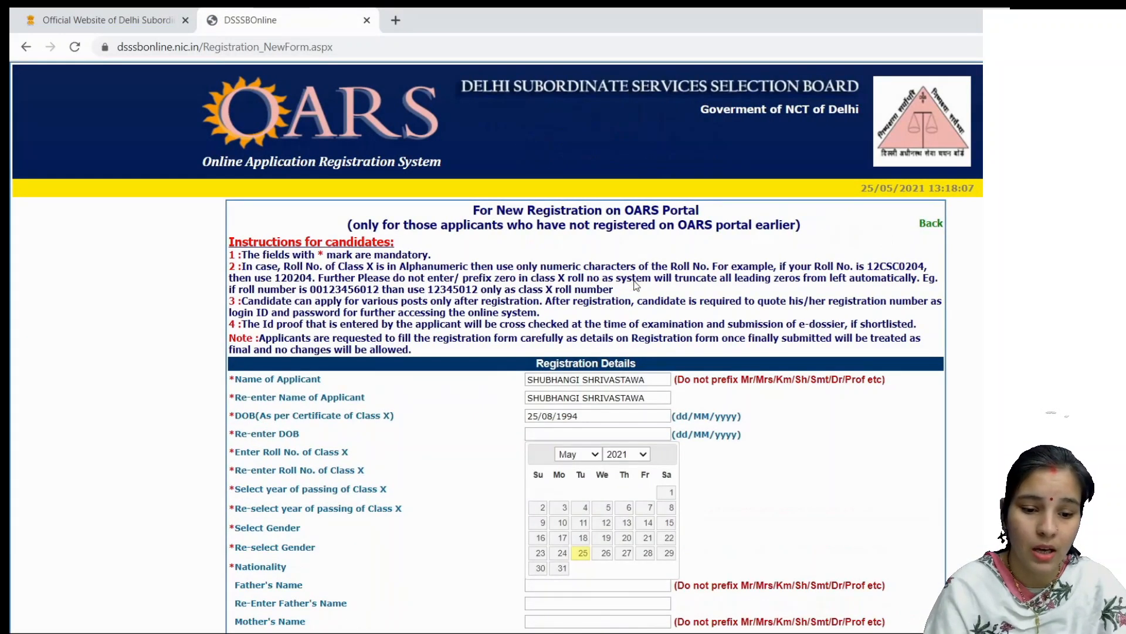
pyautogui.click(634, 281)
pyautogui.click(566, 454)
pyautogui.click(559, 547)
pyautogui.click(623, 538)
pyautogui.click(607, 455)
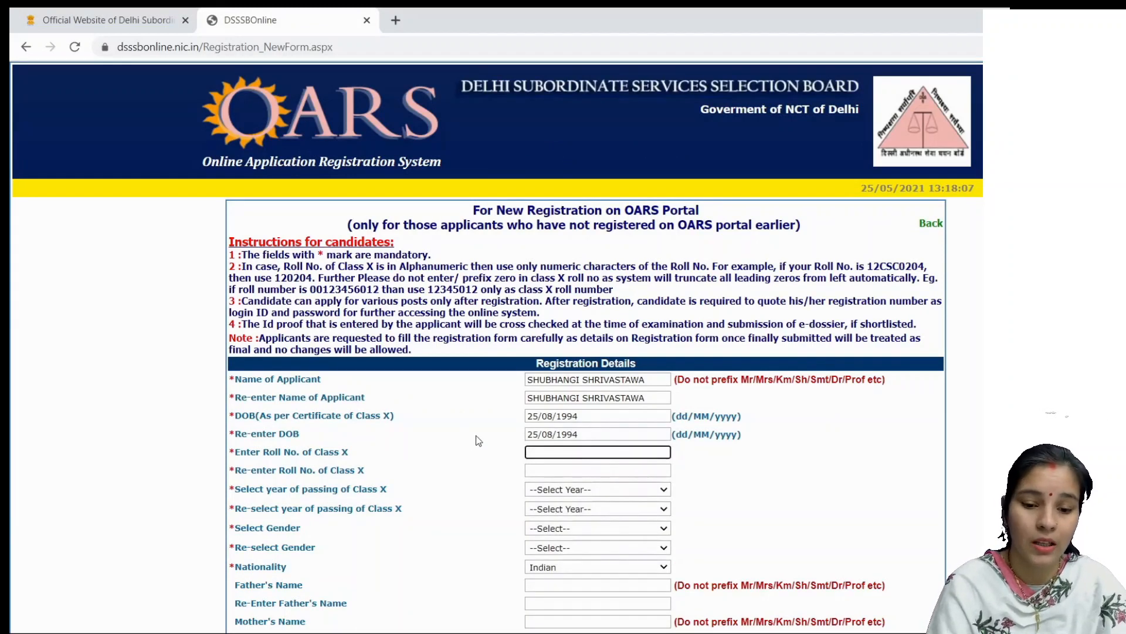
# Step: Enter the Class X roll number twice, choose passing year 2008 and gender Female, and type the father's name
pyautogui.press('Tab')
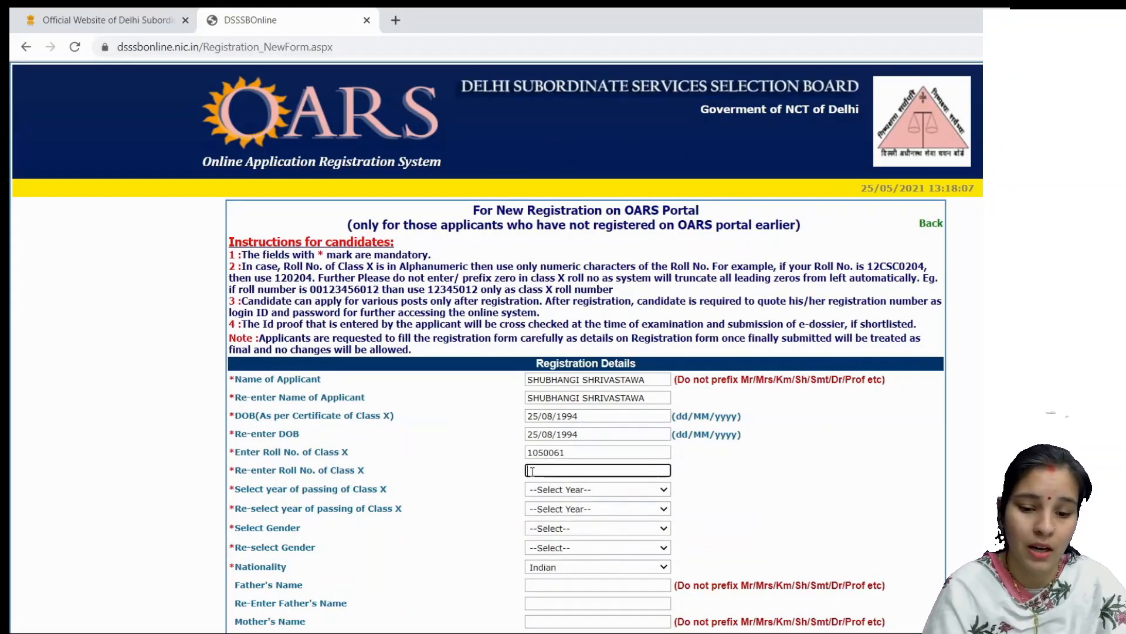
pyautogui.scroll(-3, 478, 448)
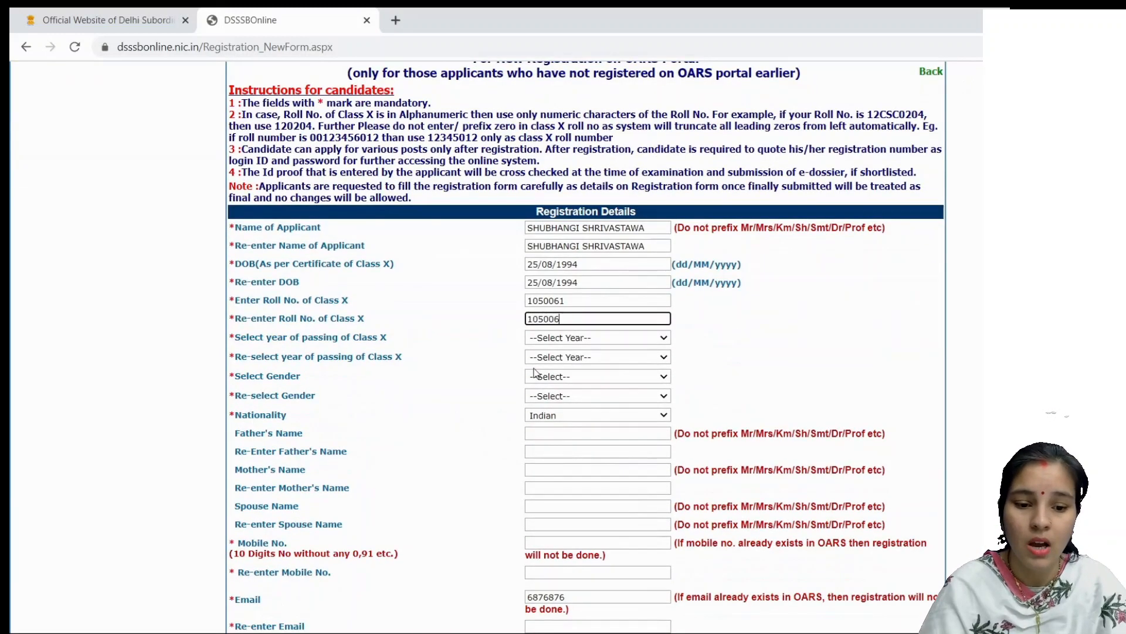
pyautogui.click(544, 339)
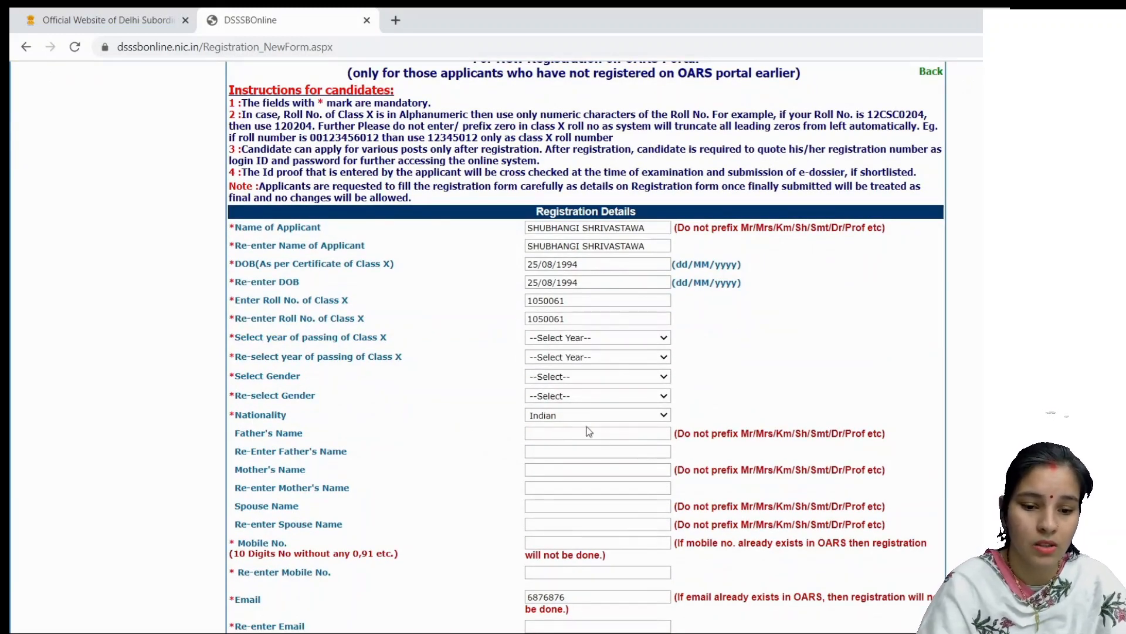
pyautogui.click(567, 354)
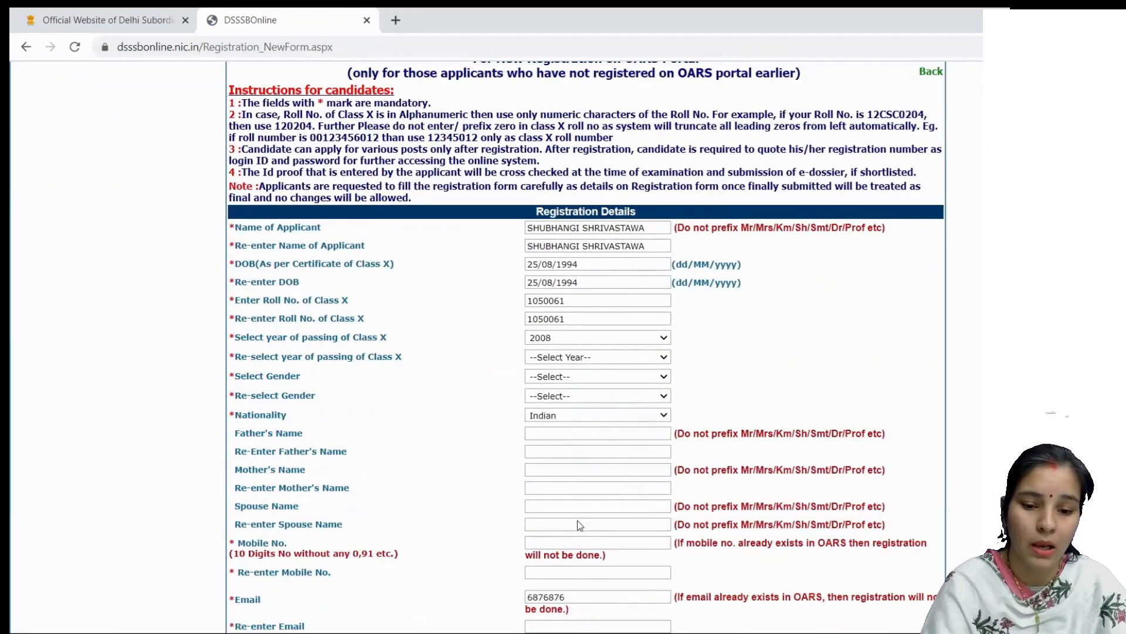
pyautogui.click(577, 520)
pyautogui.click(621, 377)
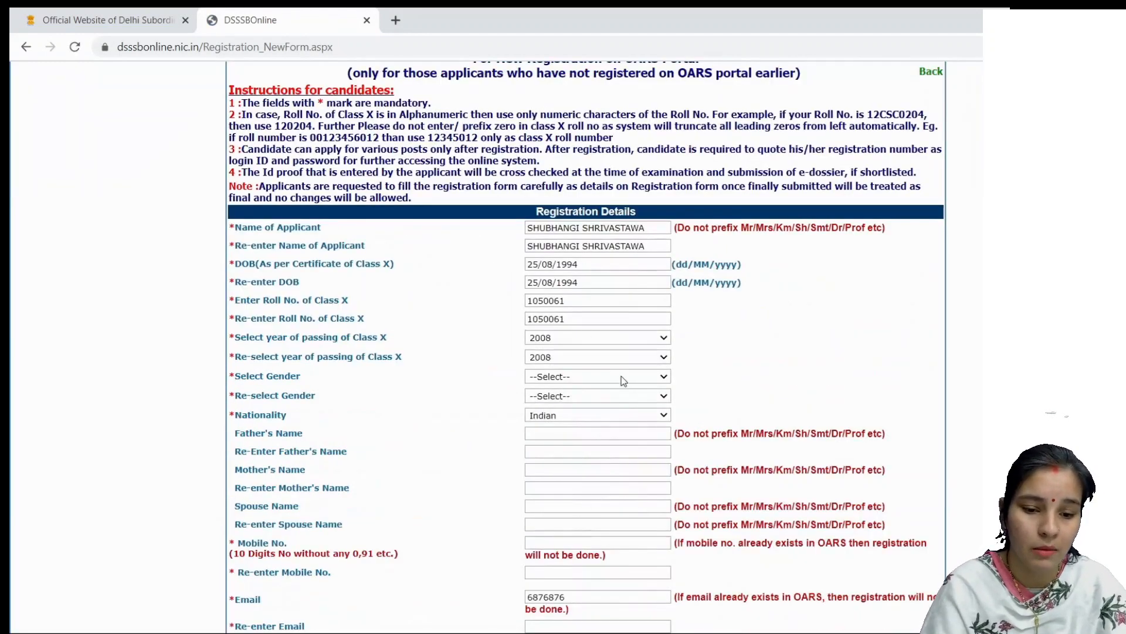
pyautogui.click(620, 412)
pyautogui.click(611, 399)
pyautogui.click(612, 430)
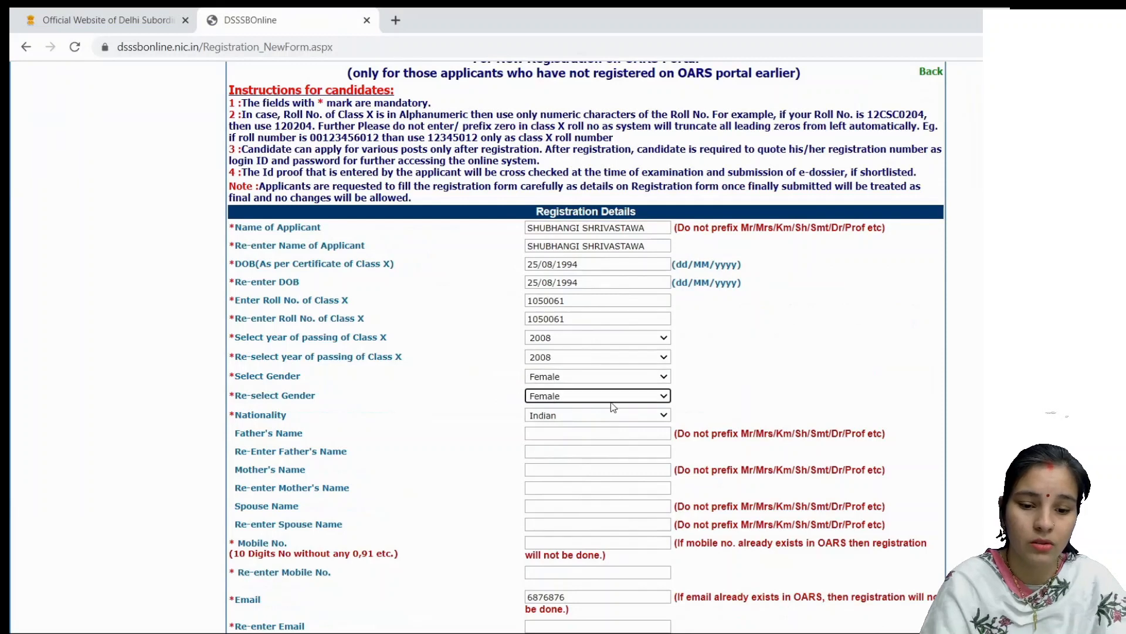
pyautogui.click(608, 433)
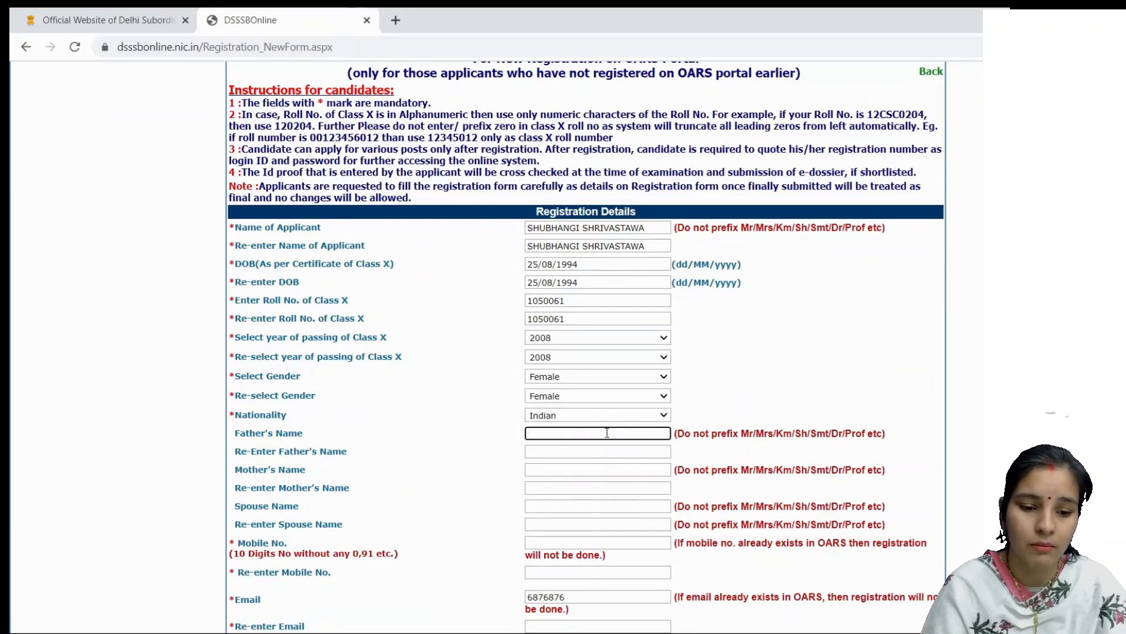
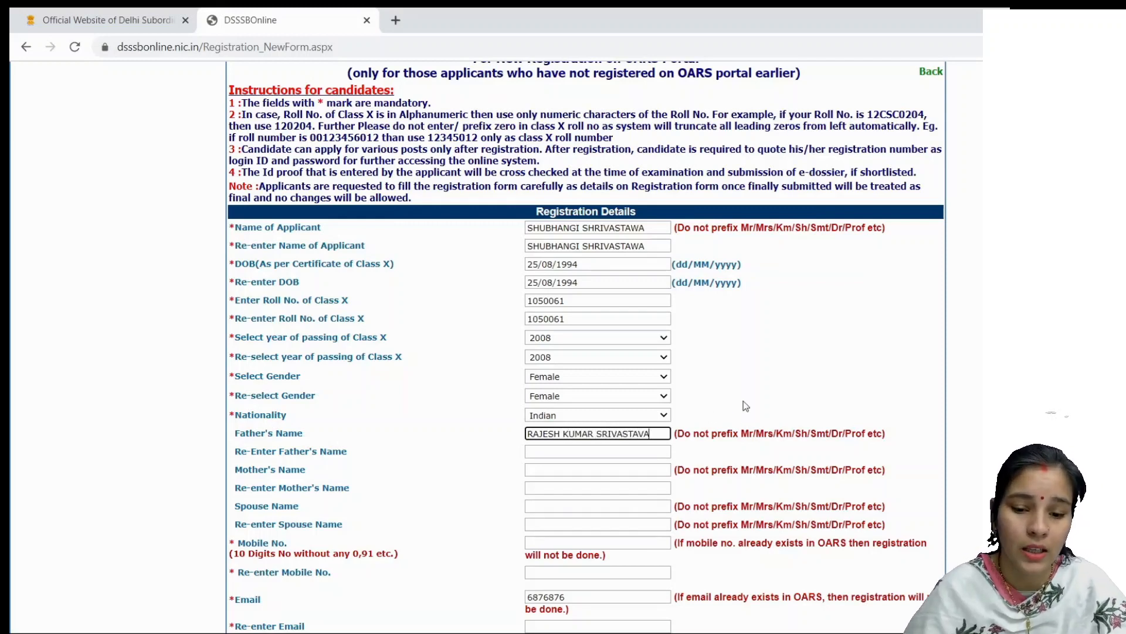
# Step: Confirm the father's name, then enter and confirm the mother's and spouse's names
pyautogui.click(580, 453)
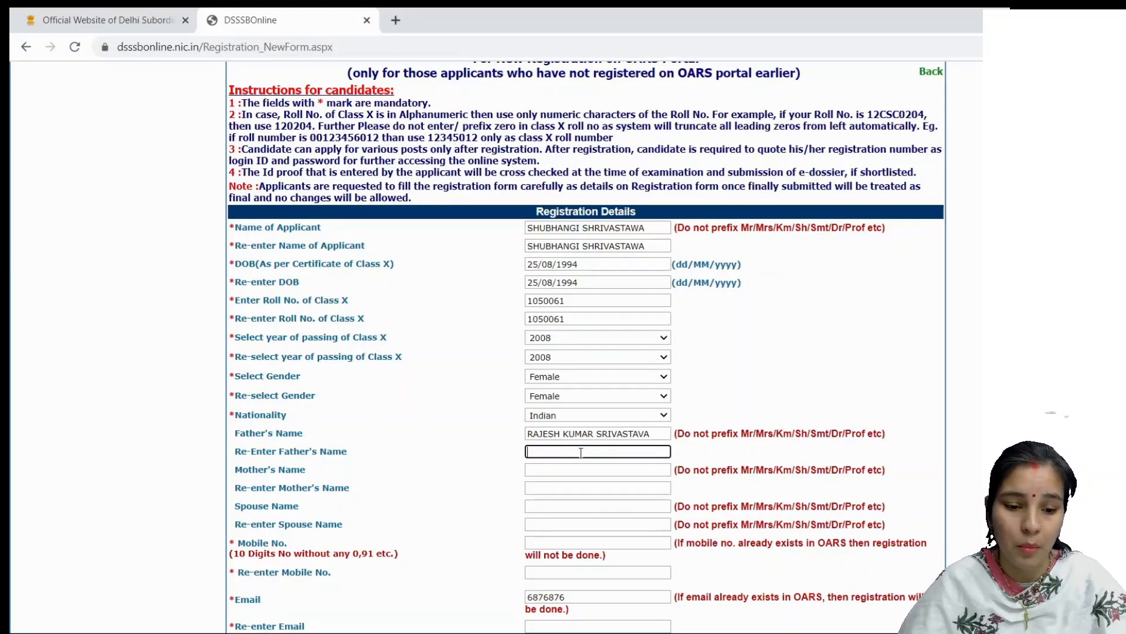
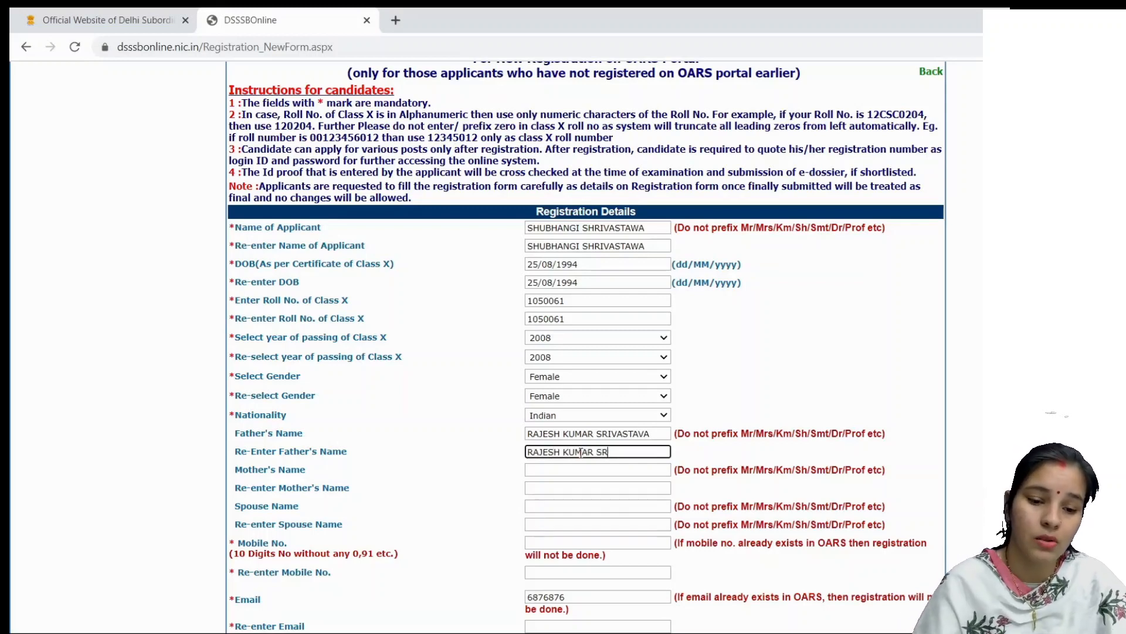
pyautogui.click(578, 470)
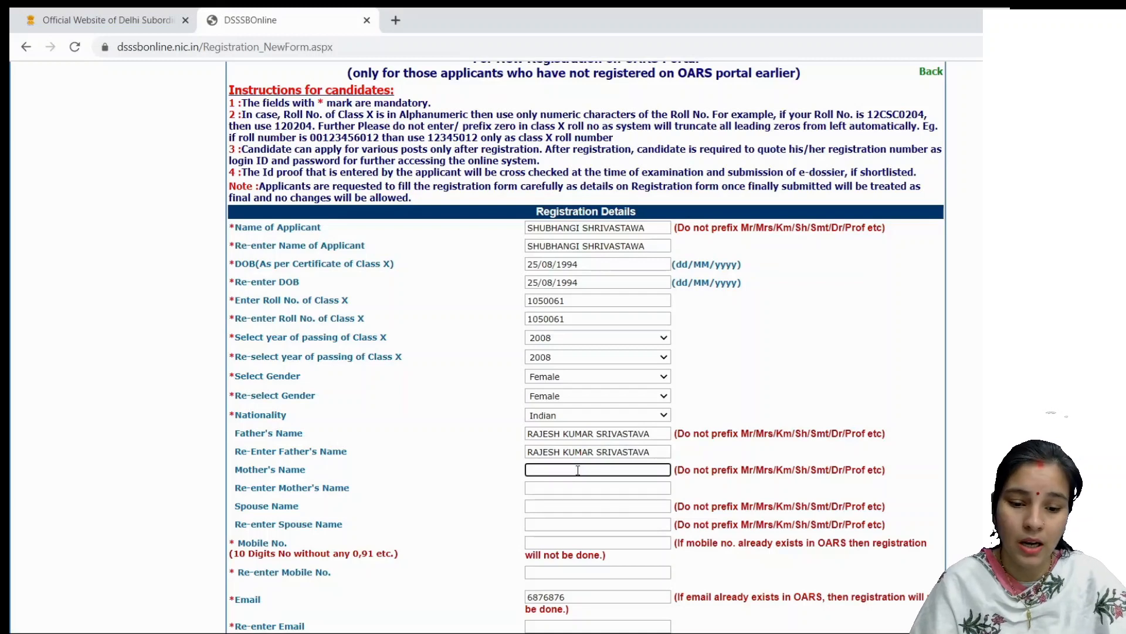
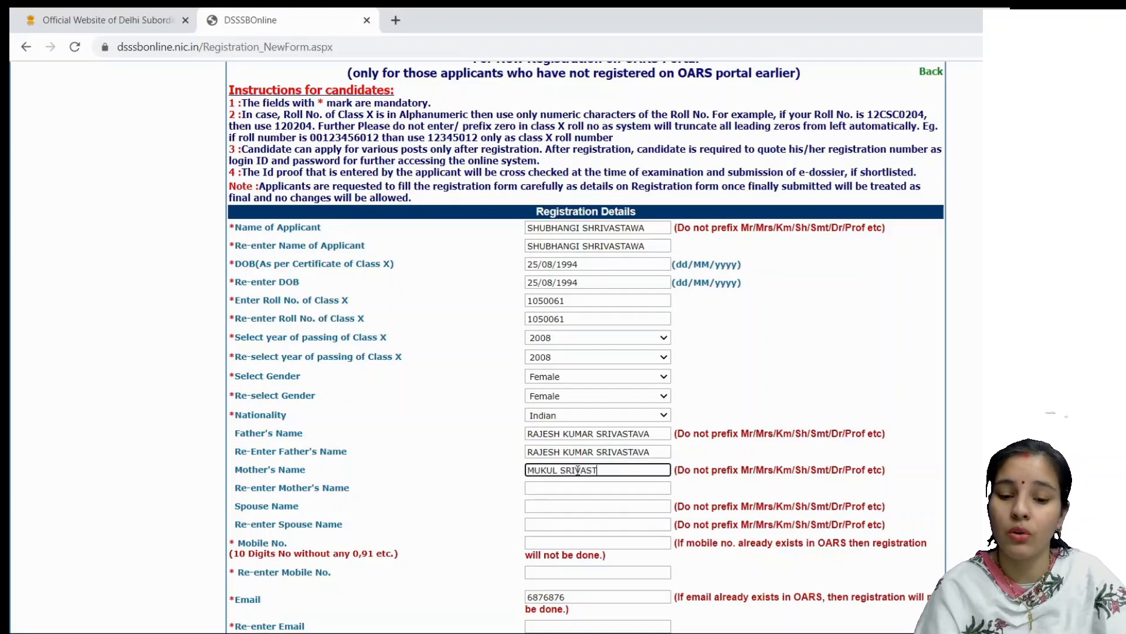
pyautogui.click(575, 489)
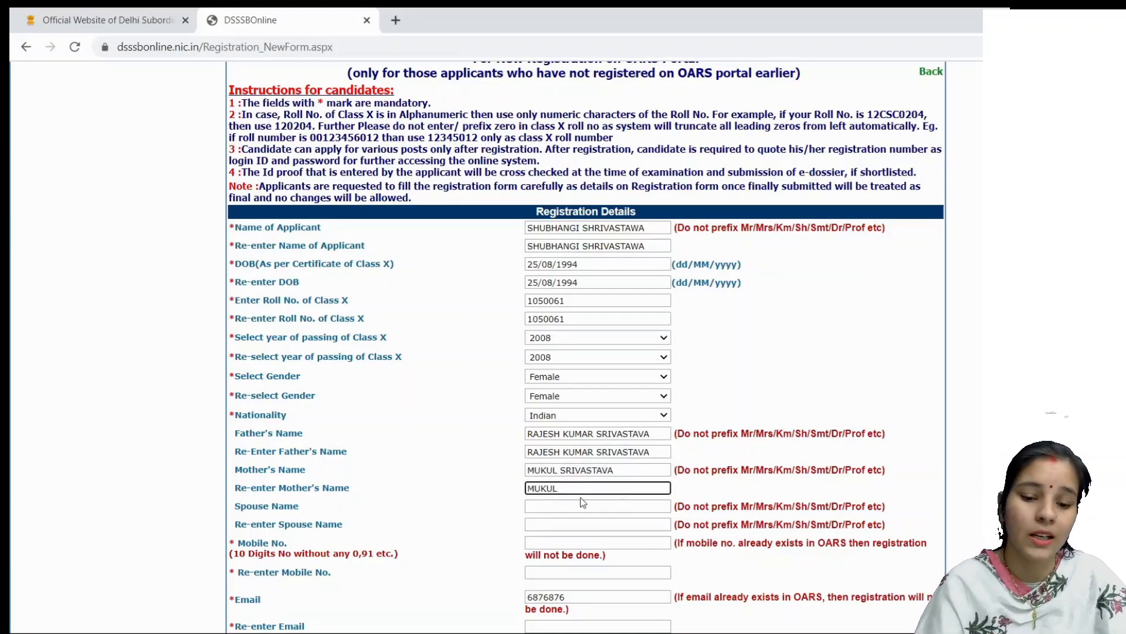
pyautogui.click(612, 507)
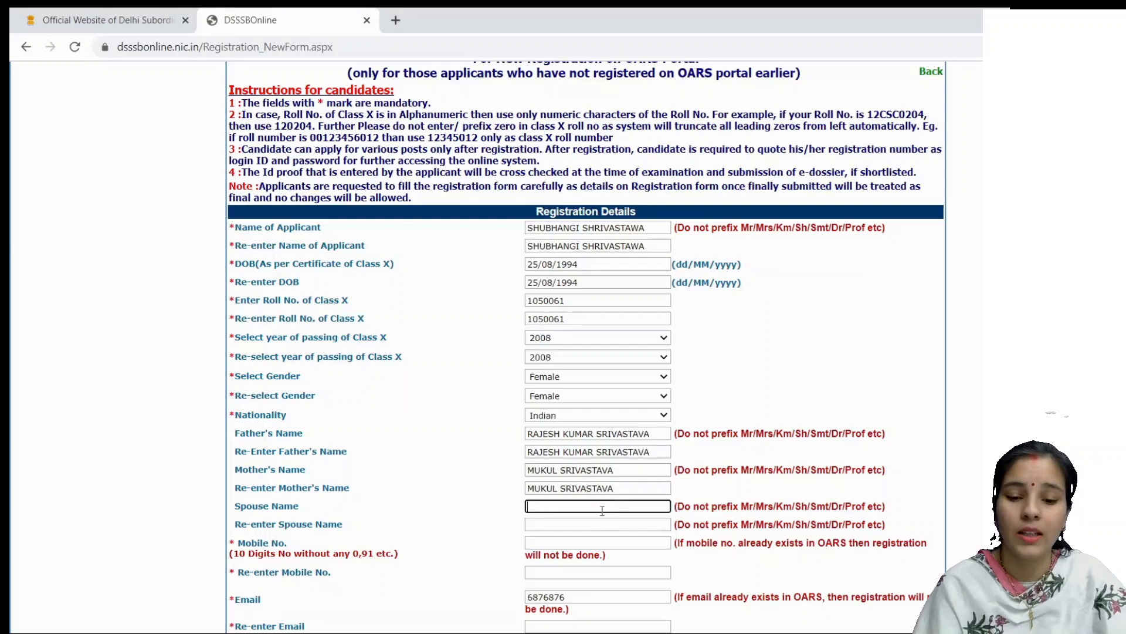
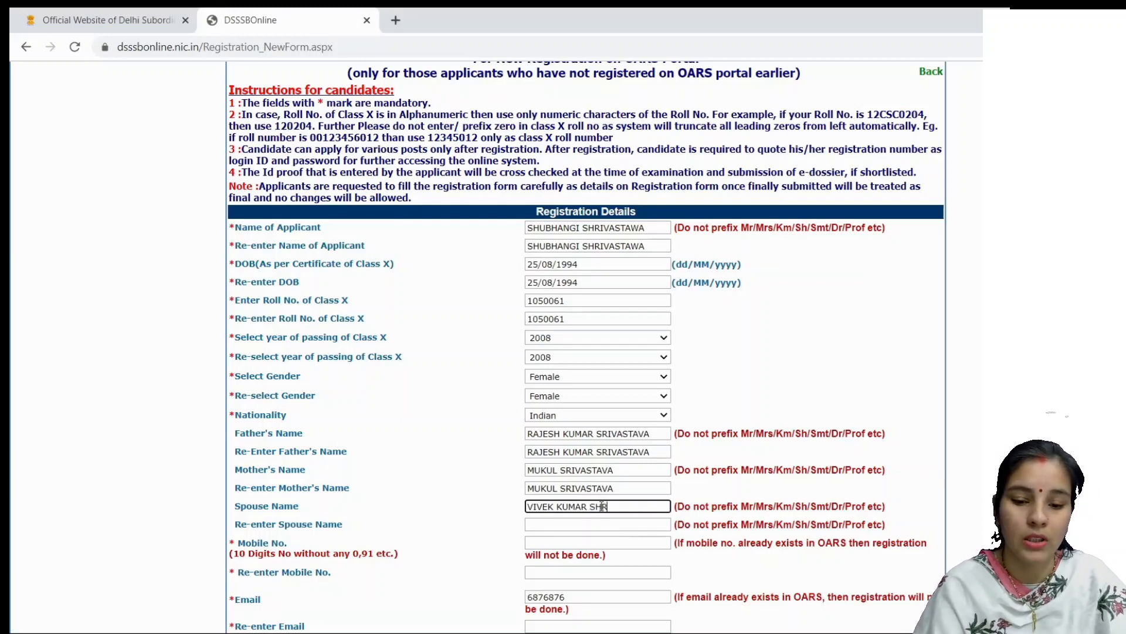
pyautogui.click(611, 522)
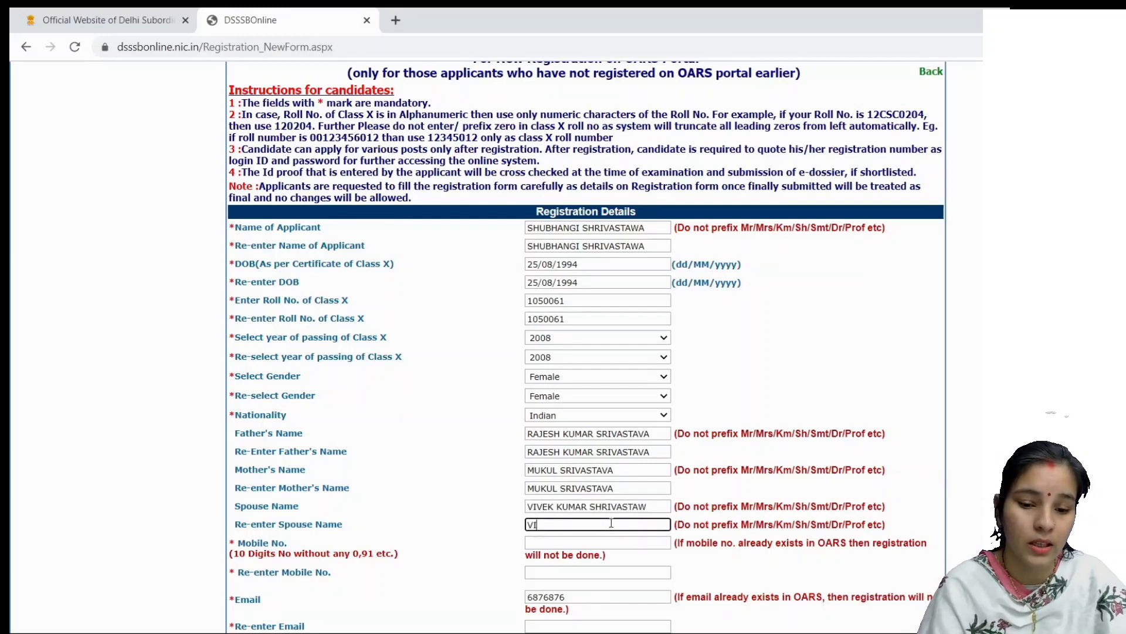
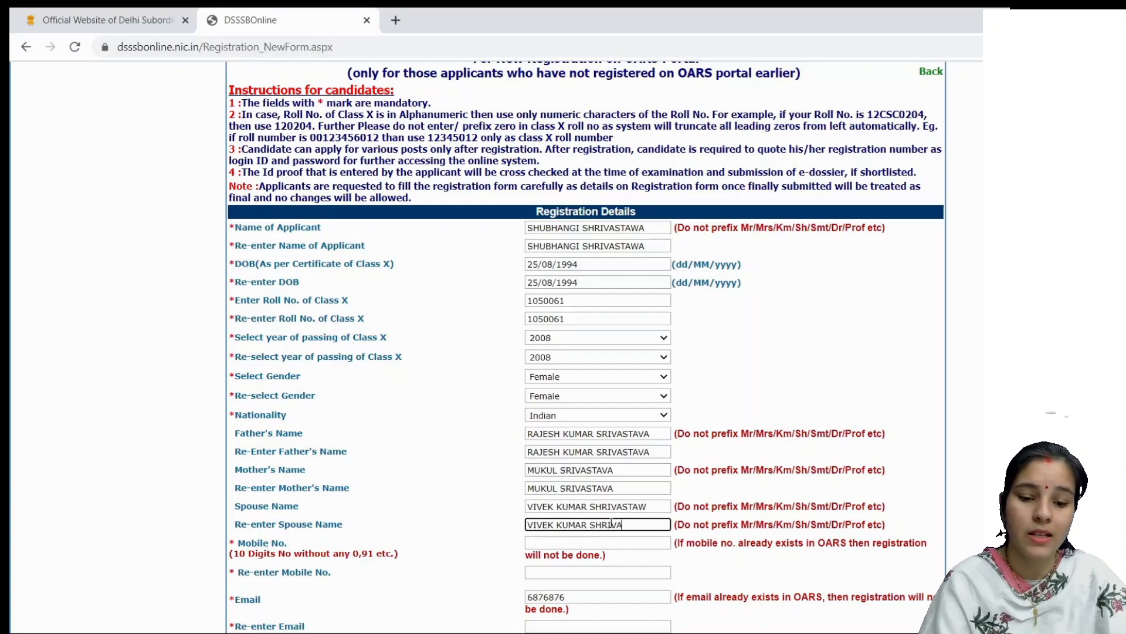
# Step: Type the applicant's Gmail address in Email and again in Re-enter Email
pyautogui.write('H')
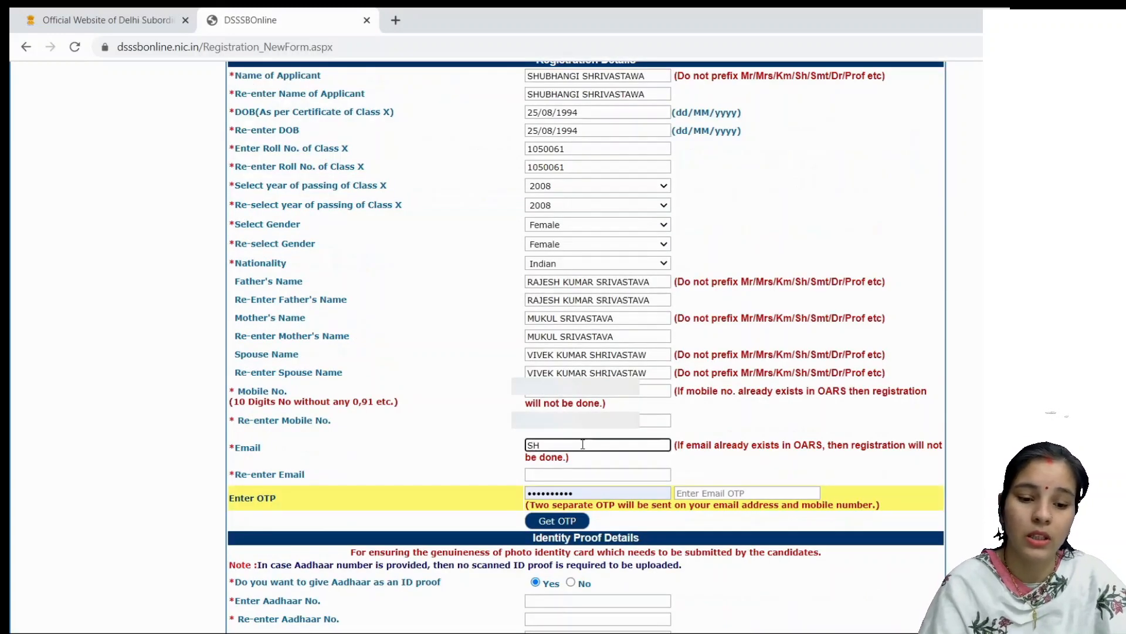
pyautogui.press('BackSpace')
pyautogui.press('BackSpace')
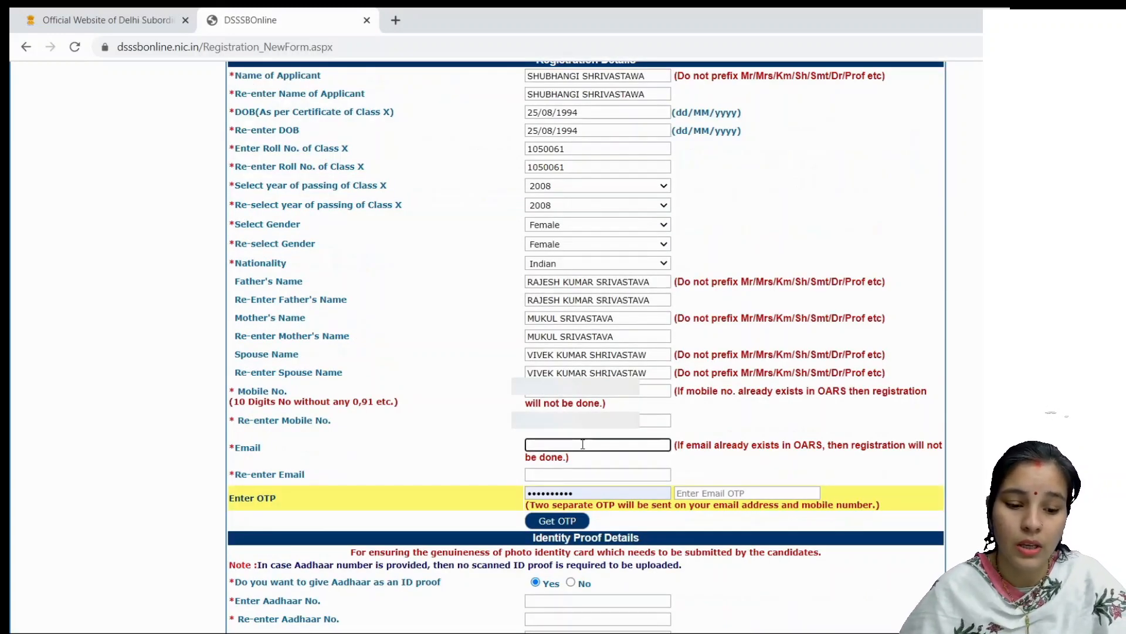
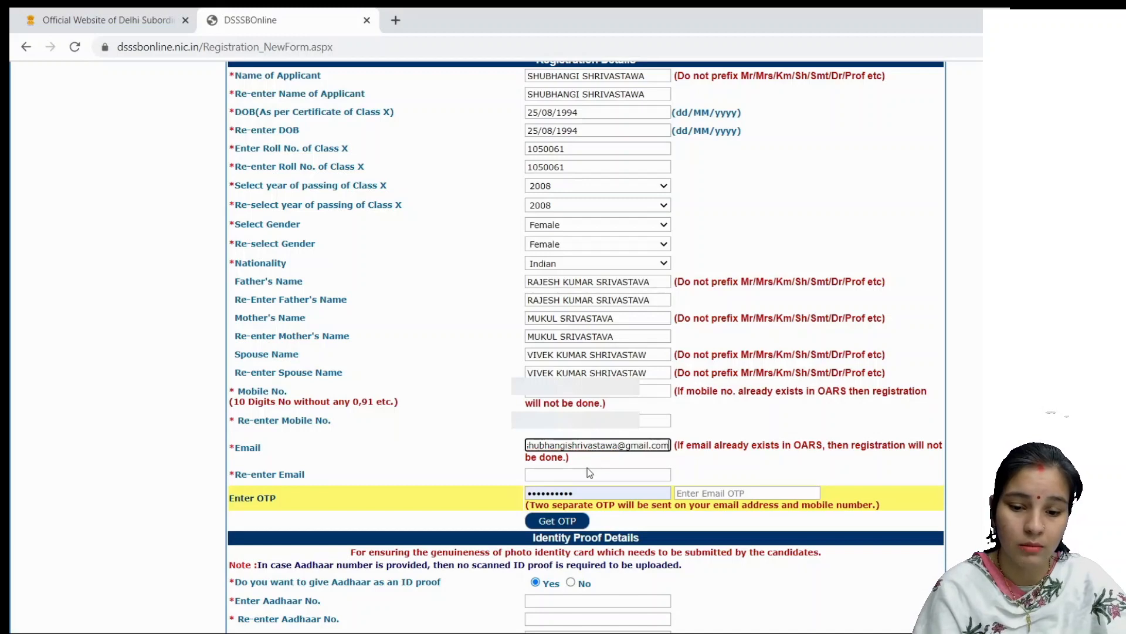
pyautogui.click(589, 472)
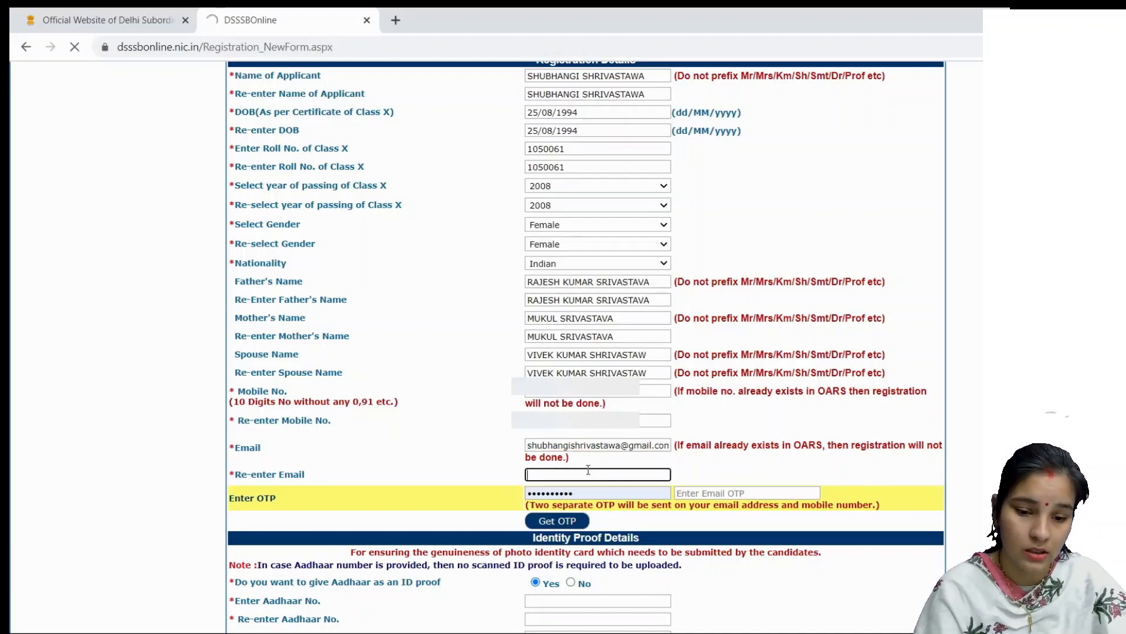
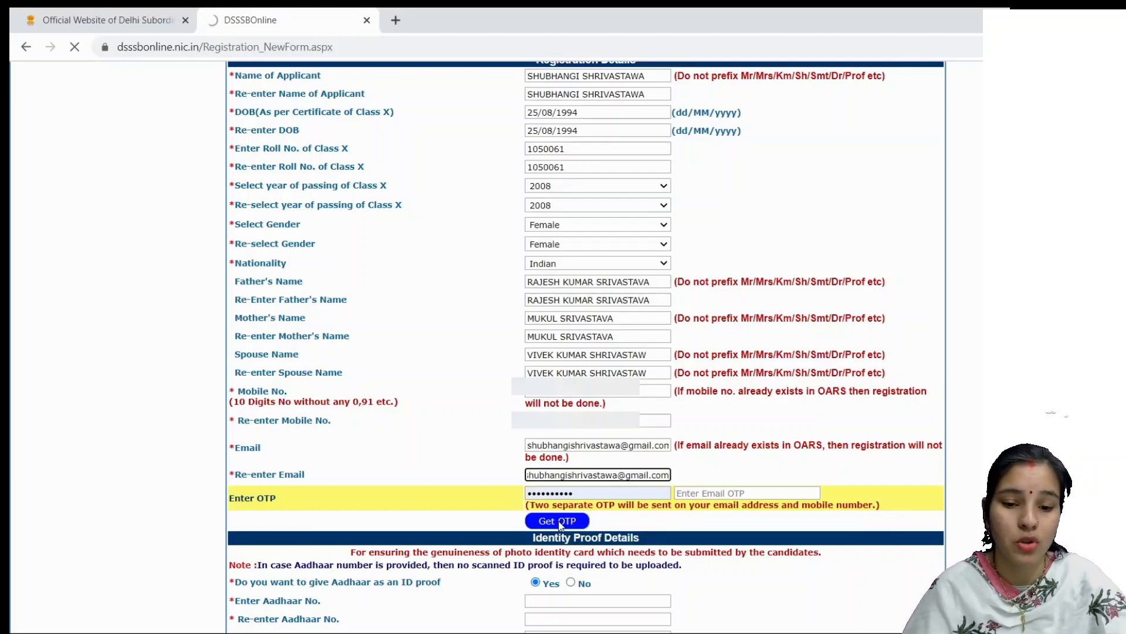
# Step: Clear the autofilled OTP box, request the email and mobile OTPs, and verify both
pyautogui.click(587, 491)
pyautogui.hotkey('ctrl', 'a')
pyautogui.press('BackSpace')
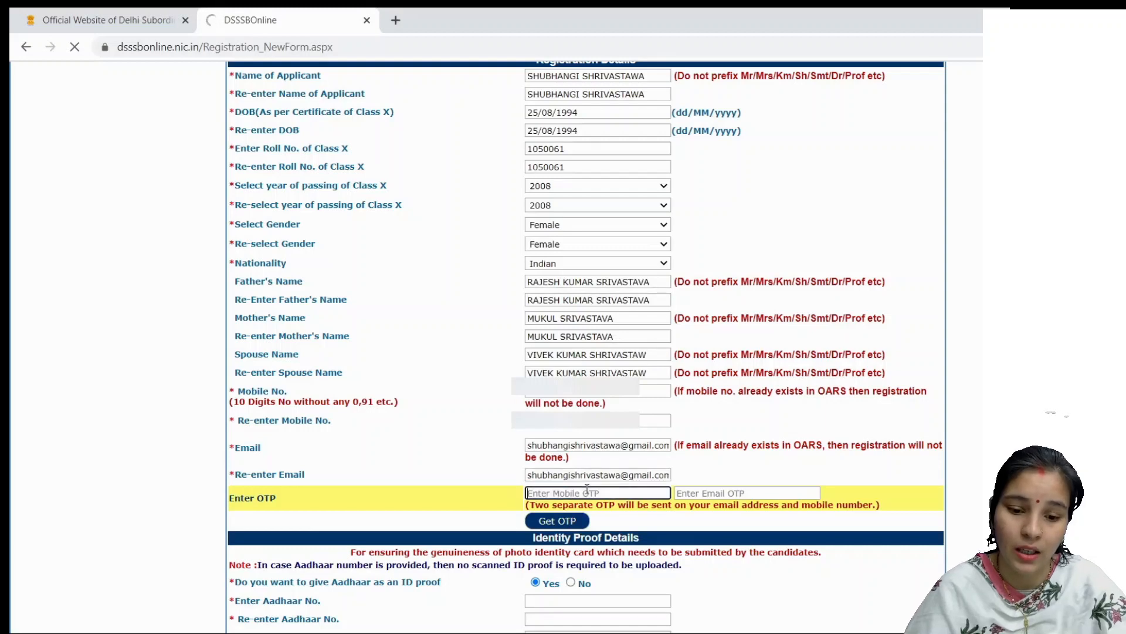
pyautogui.click(470, 491)
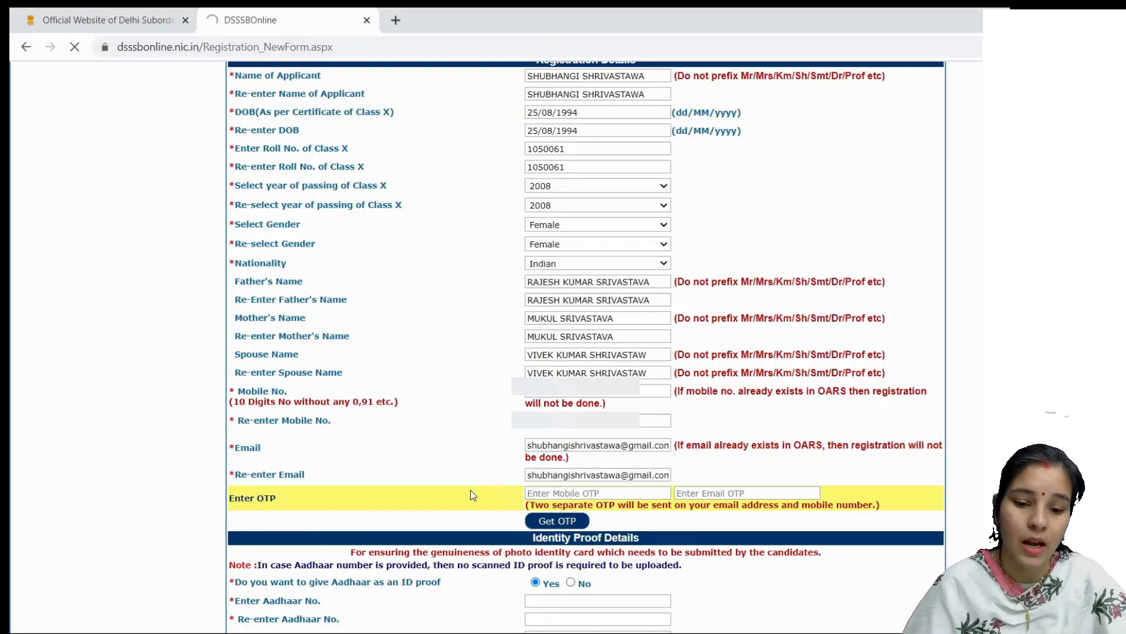
pyautogui.click(542, 523)
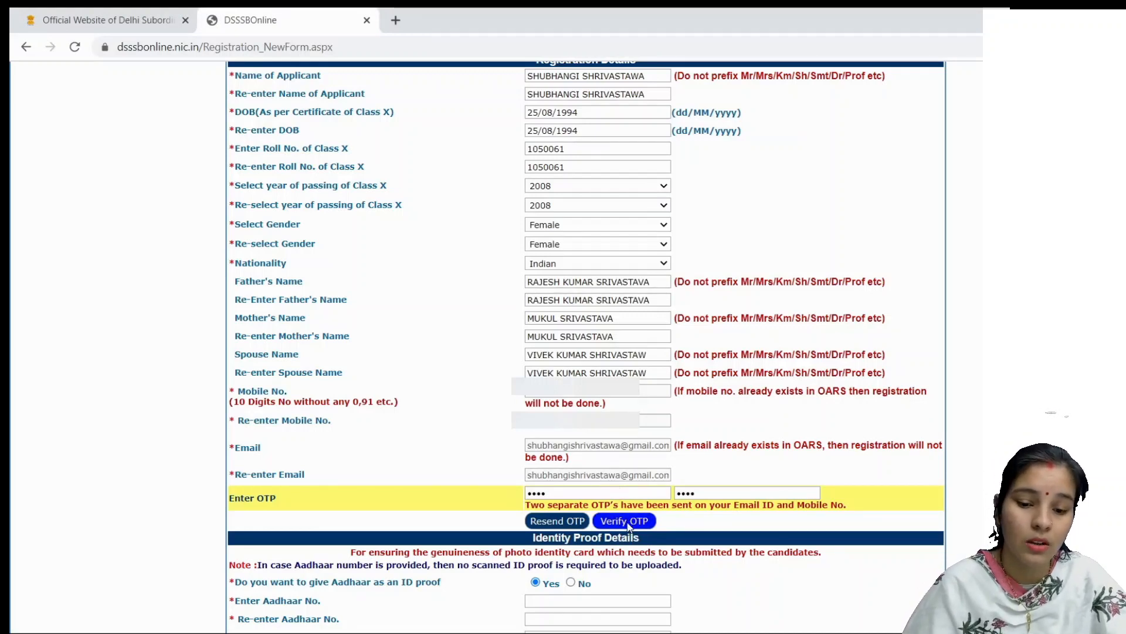
pyautogui.click(626, 521)
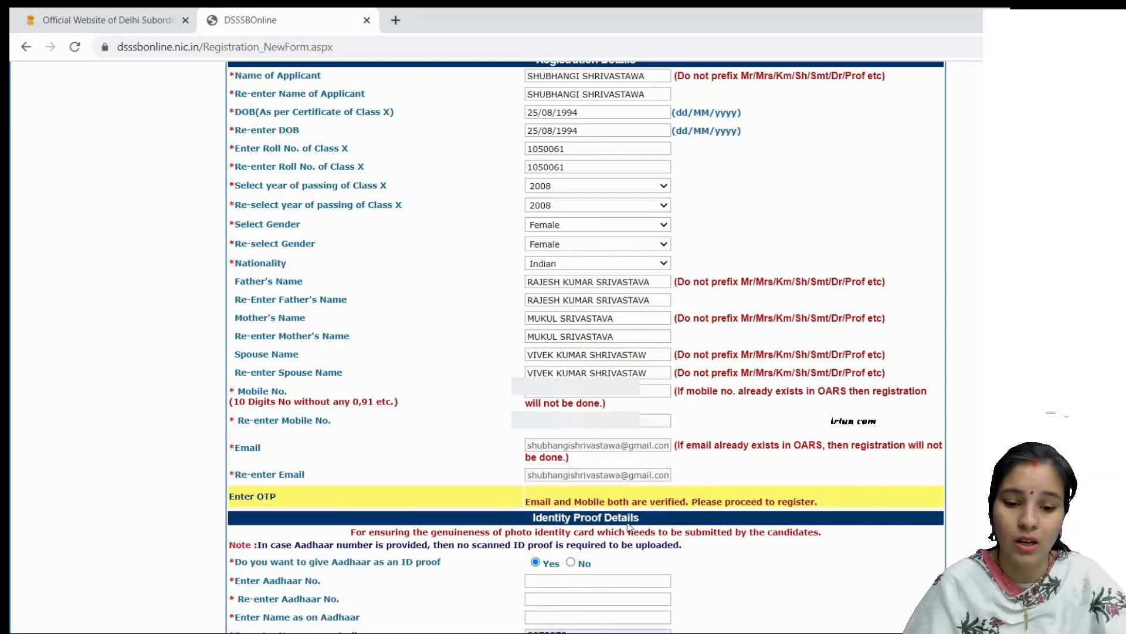
# Step: Choose Aadhaar as ID proof and enter the Aadhaar number in both number fields
pyautogui.scroll(-5, 627, 526)
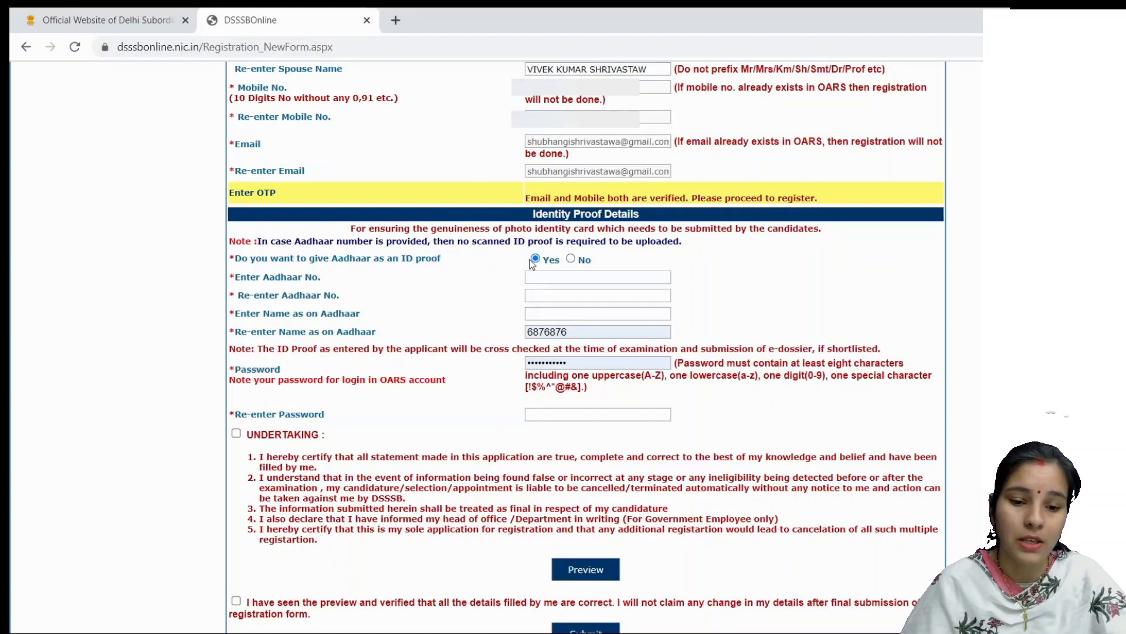
pyautogui.click(570, 258)
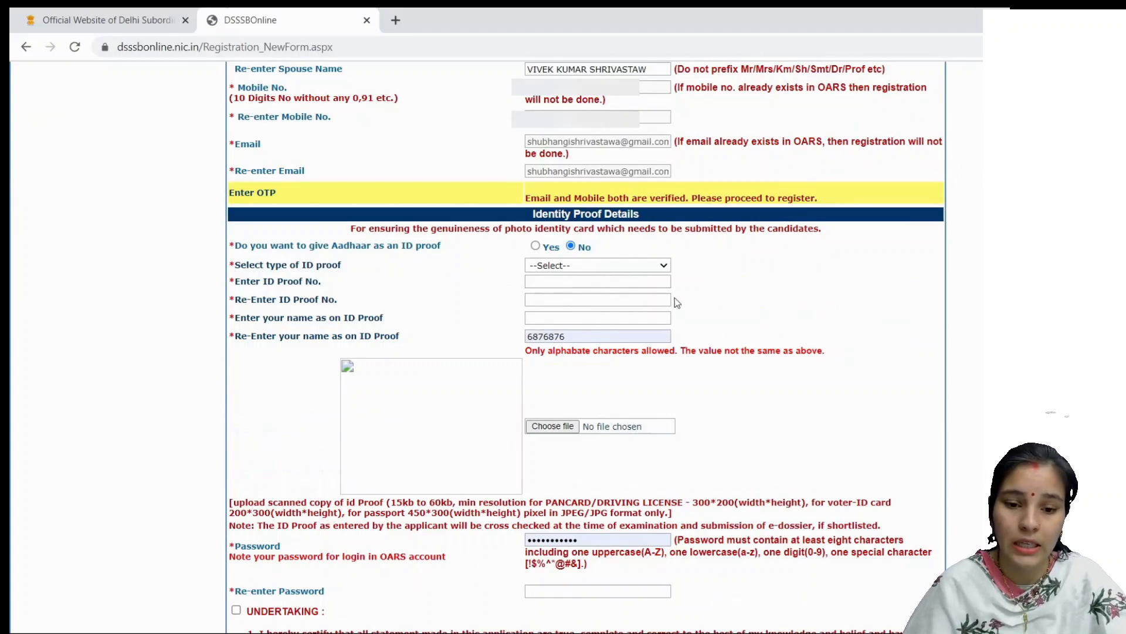
pyautogui.click(535, 246)
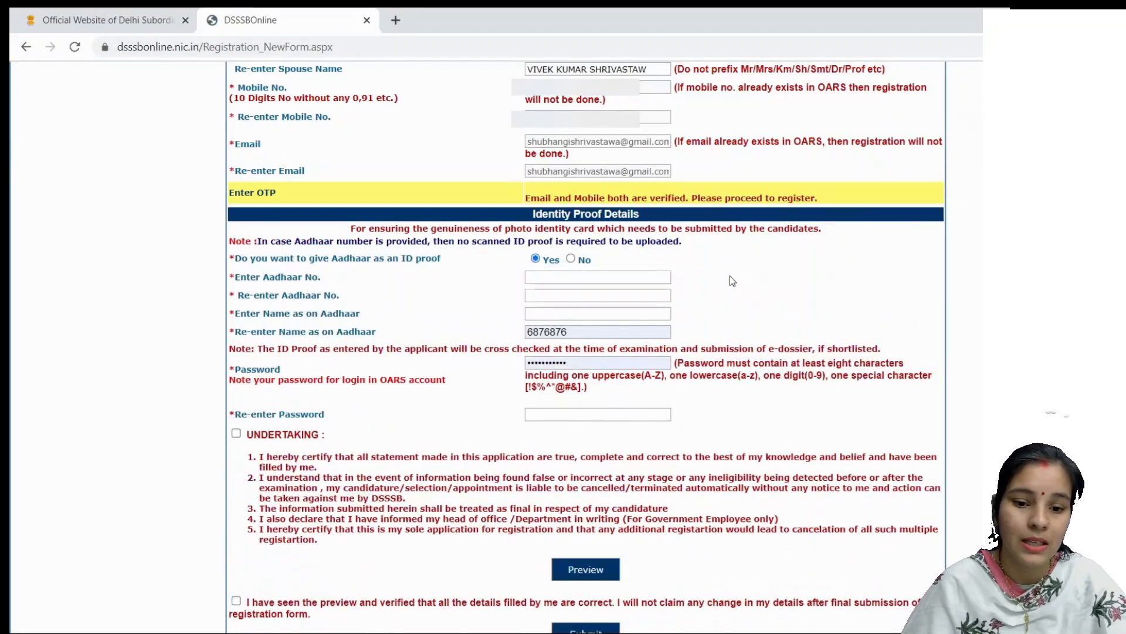
pyautogui.click(630, 278)
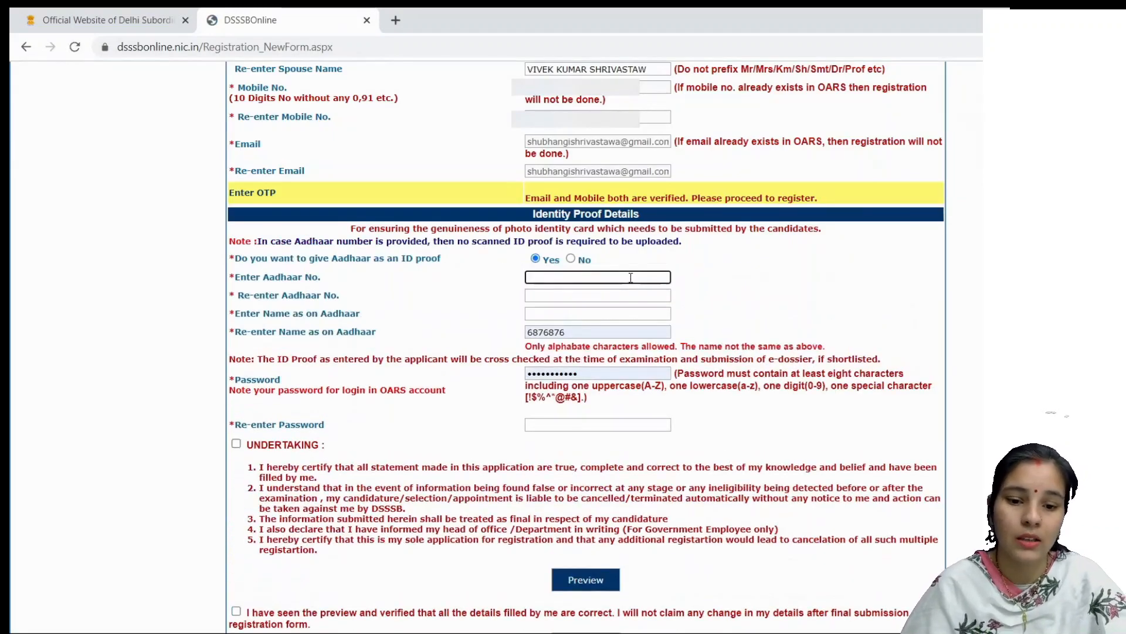
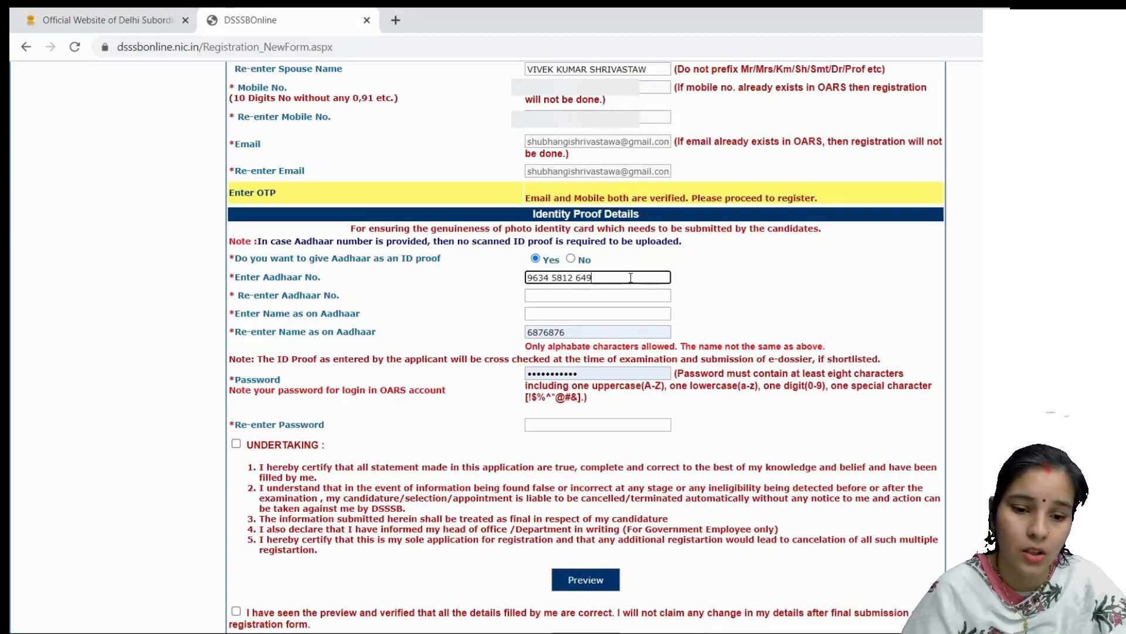
pyautogui.click(647, 294)
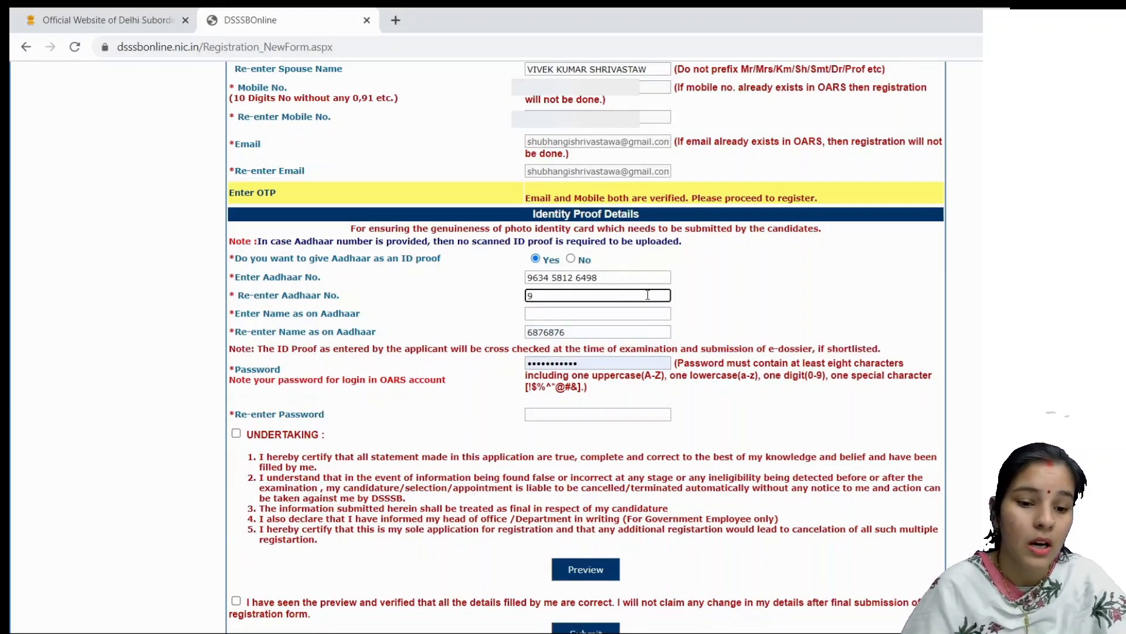
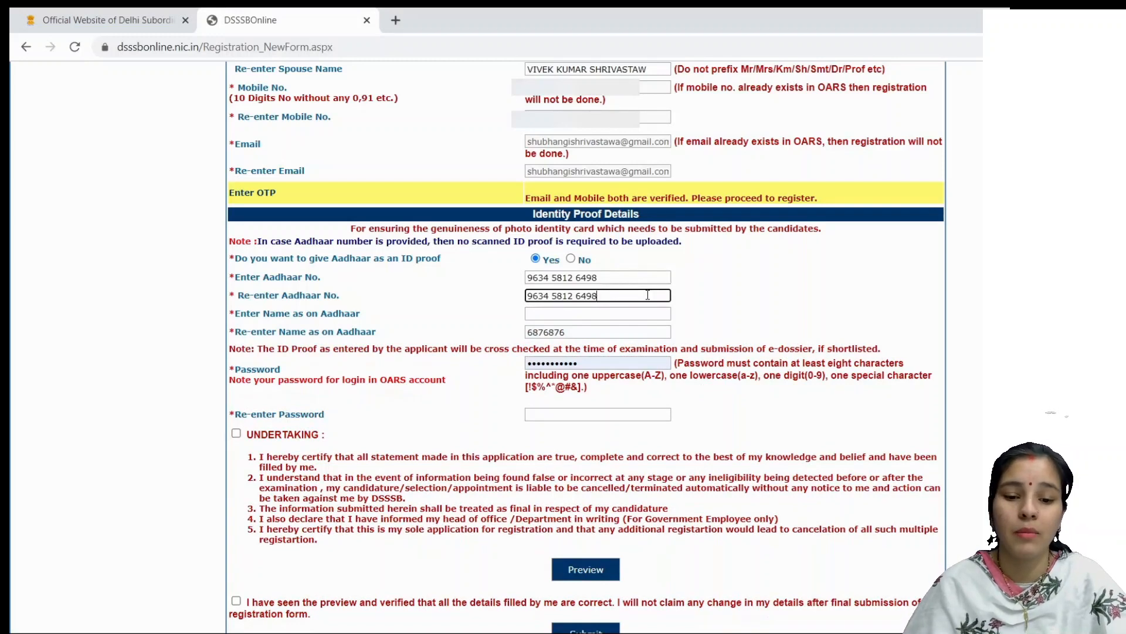
# Step: Enter the name as on Aadhaar twice and erase the existing password
pyautogui.click(644, 314)
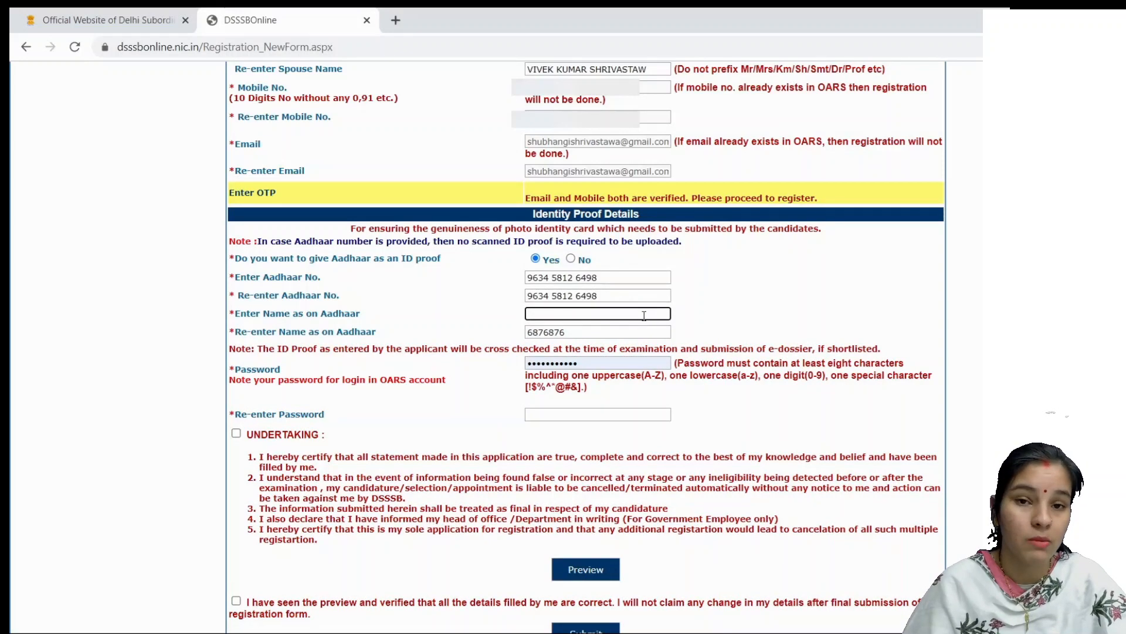
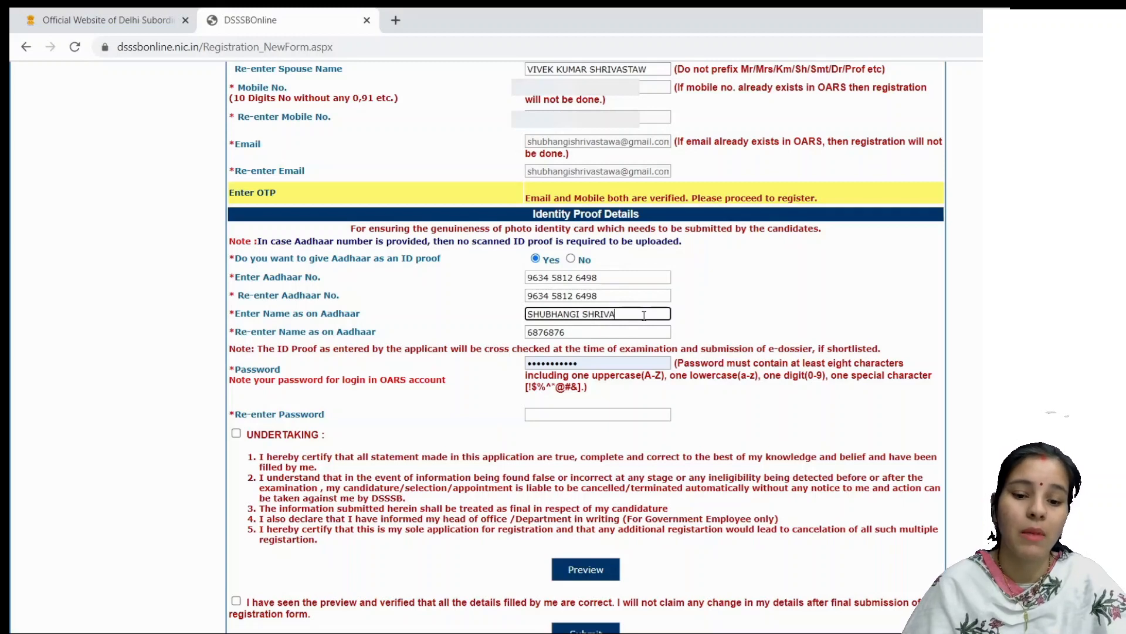
pyautogui.doubleClick(647, 332)
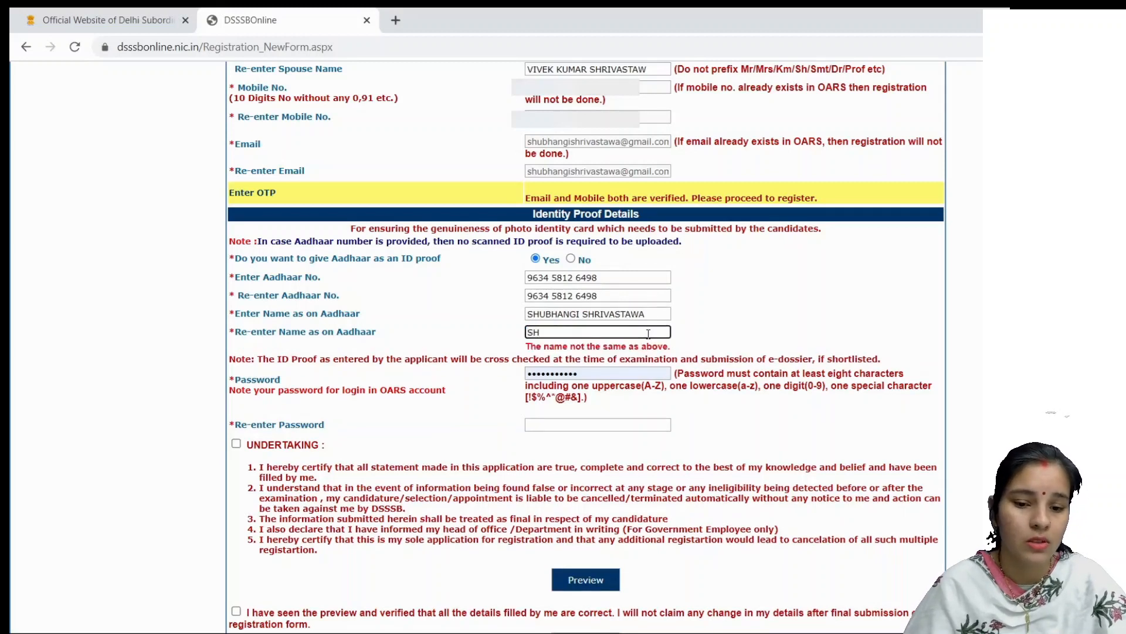
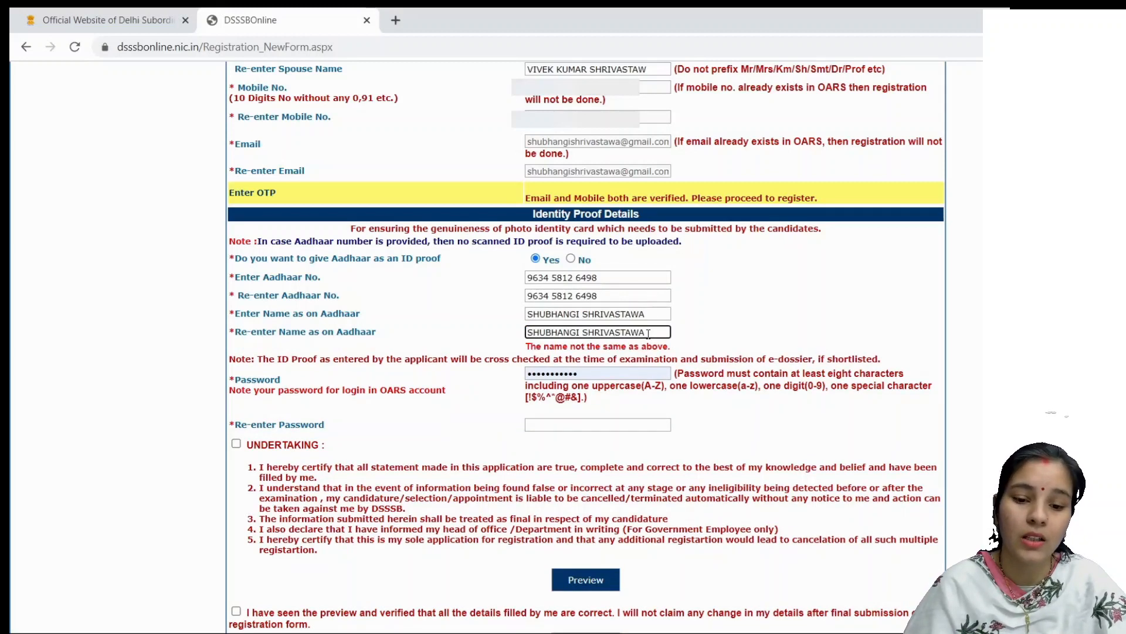
pyautogui.click(647, 377)
pyautogui.doubleClick(644, 360)
pyautogui.press('BackSpace')
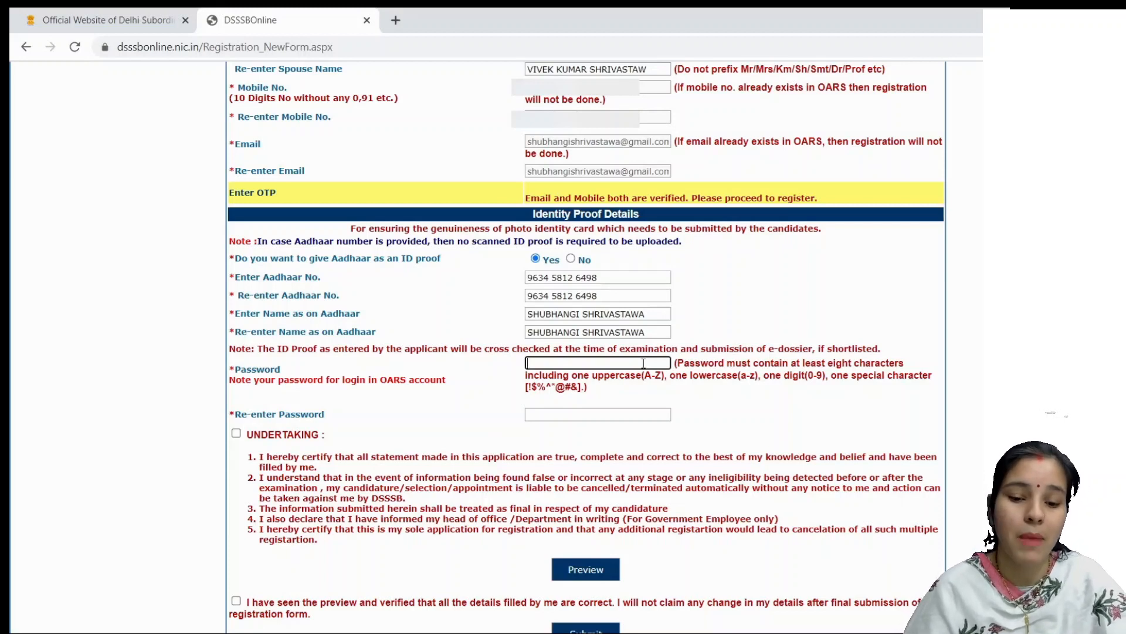
# Step: Type the new account password, move to its confirmation field, and tick the UNDERTAKING checkbox
pyautogui.write('•••••••••')
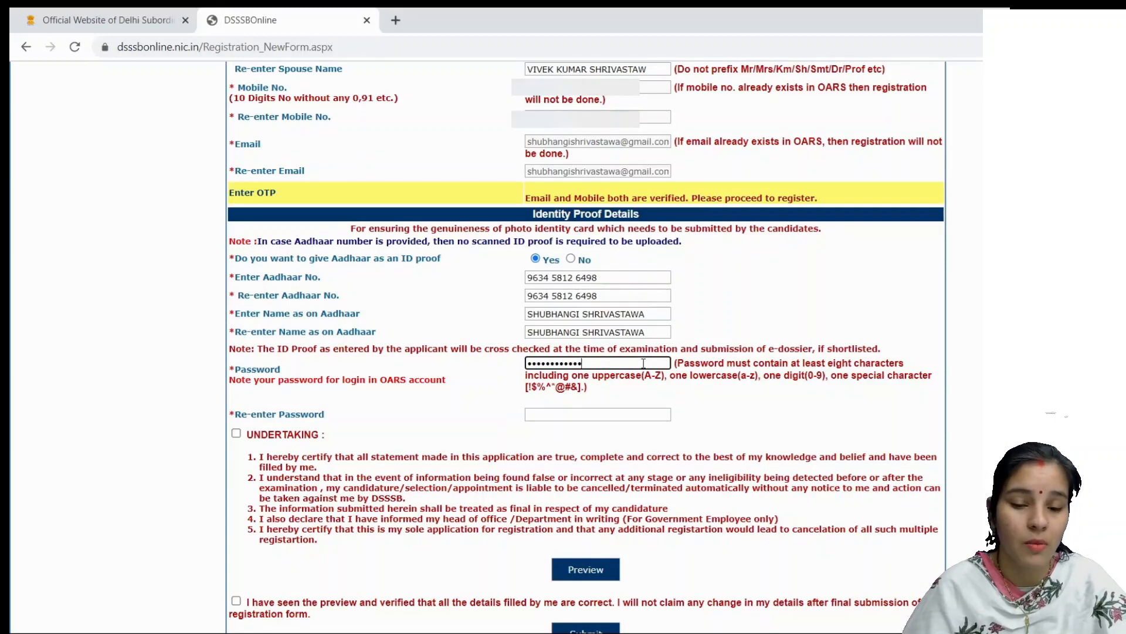
pyautogui.click(637, 412)
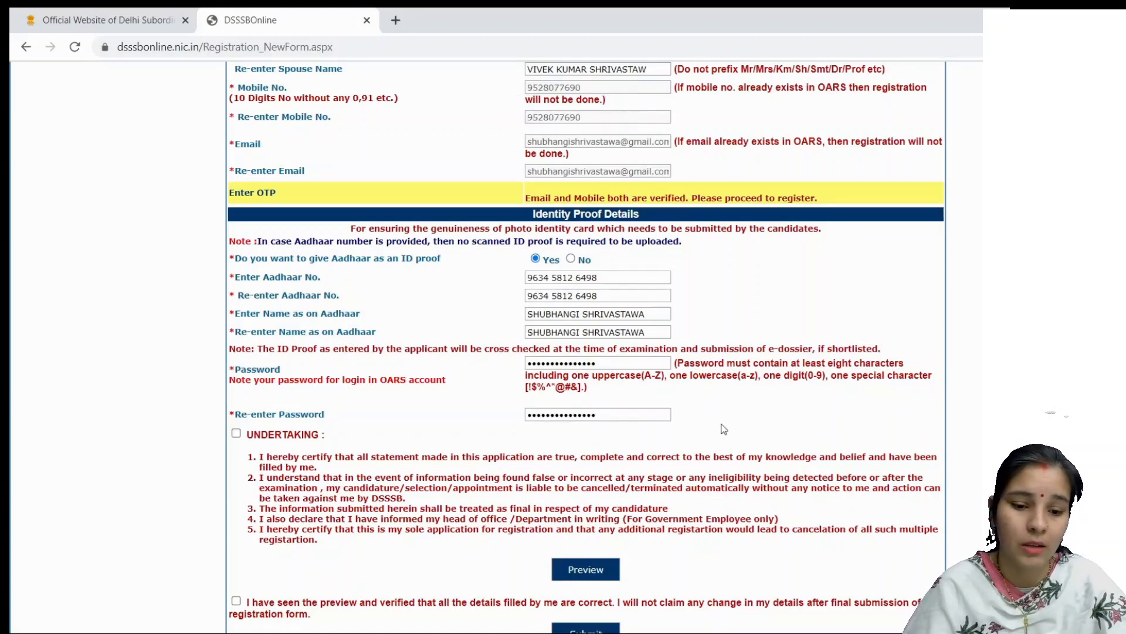
pyautogui.scroll(-3, 355, 340)
pyautogui.click(236, 282)
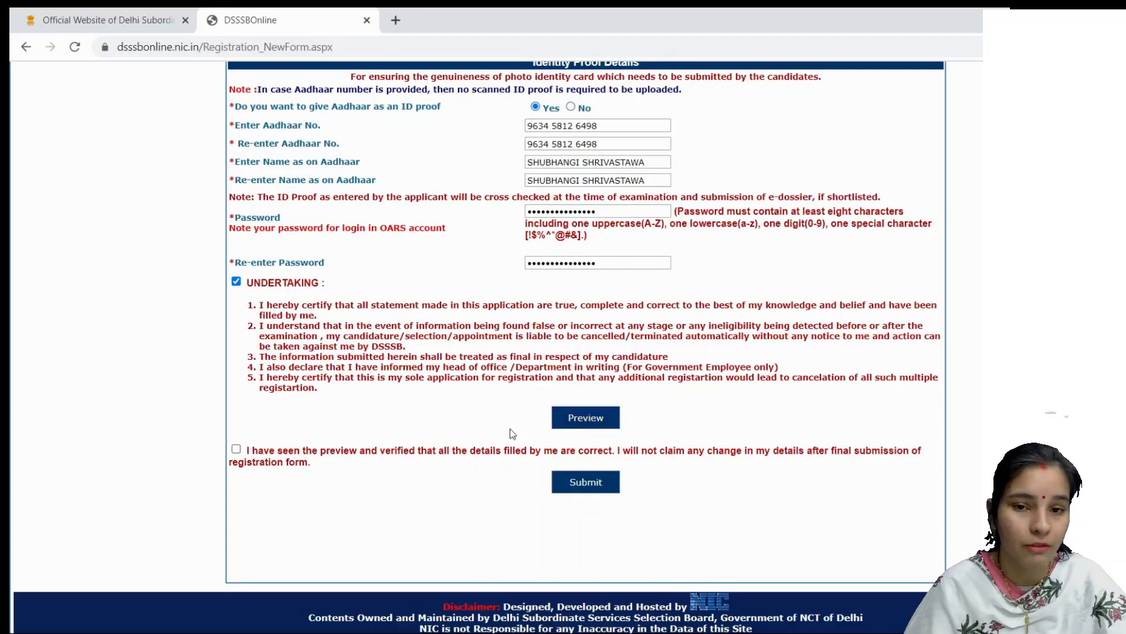
# Step: Tick the verification declaration, preview the form, cancel the print dialog, and submit the registration
pyautogui.click(237, 449)
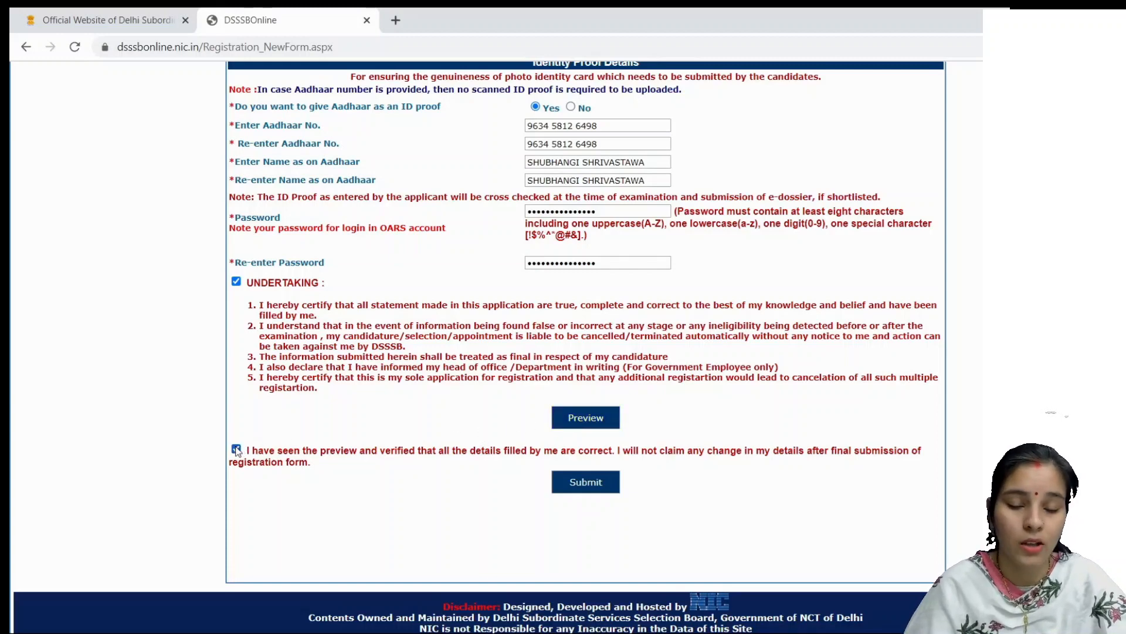
pyautogui.click(574, 422)
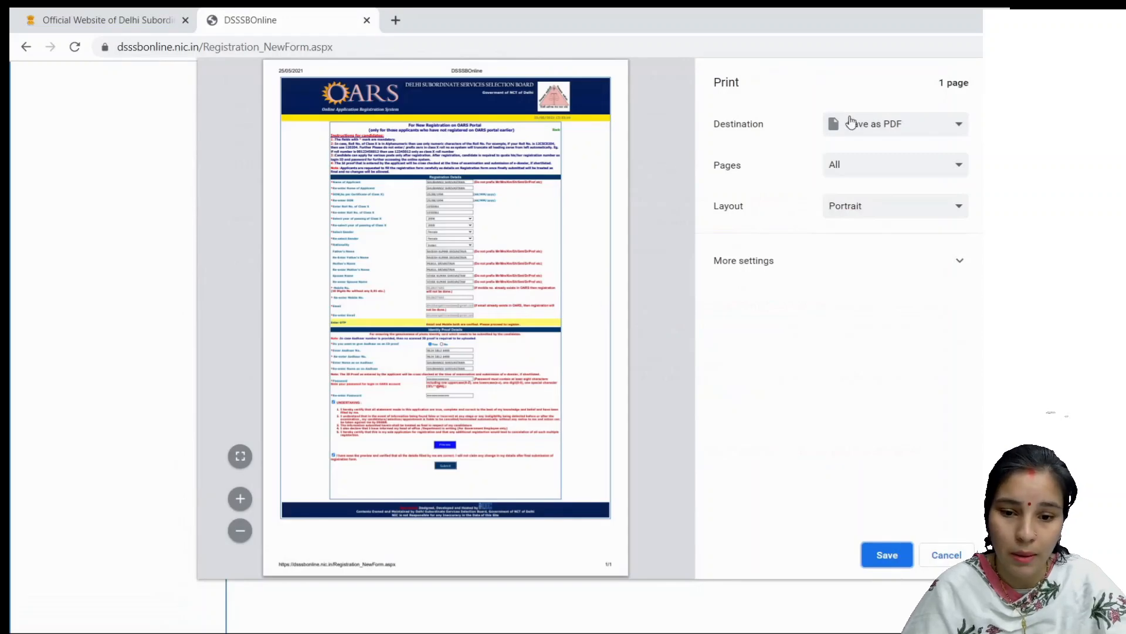
pyautogui.click(880, 130)
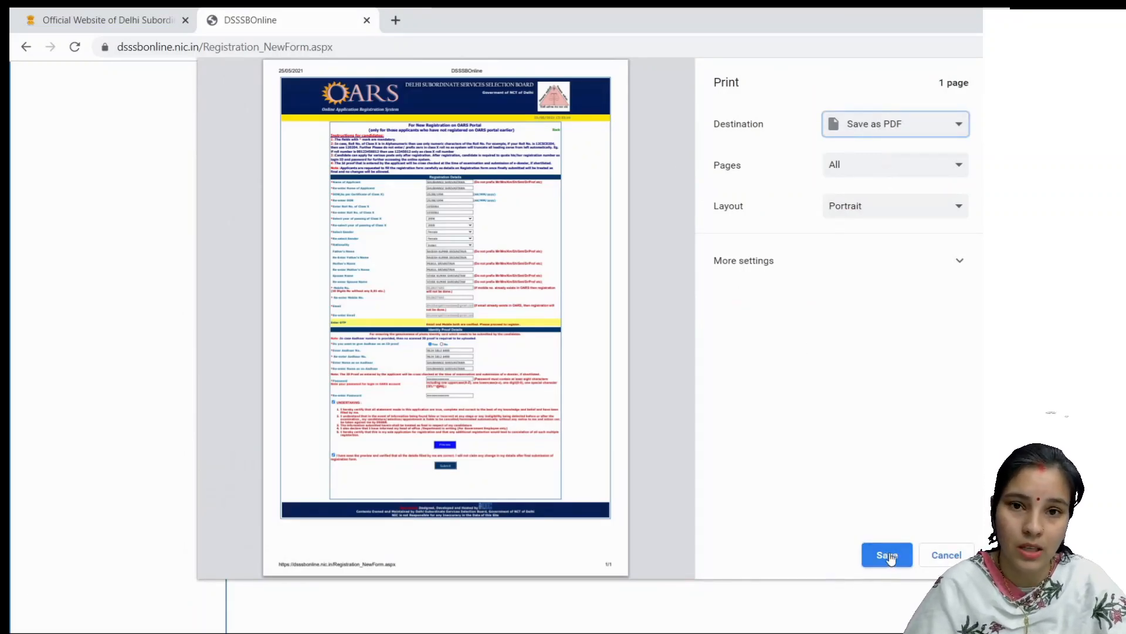
pyautogui.click(968, 554)
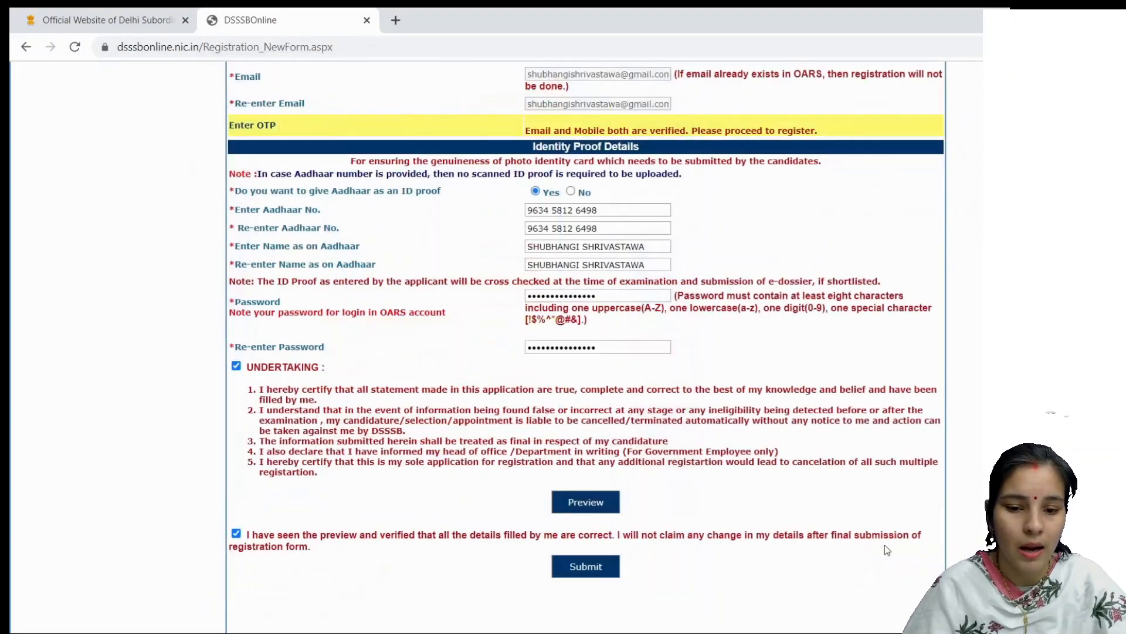
pyautogui.click(589, 568)
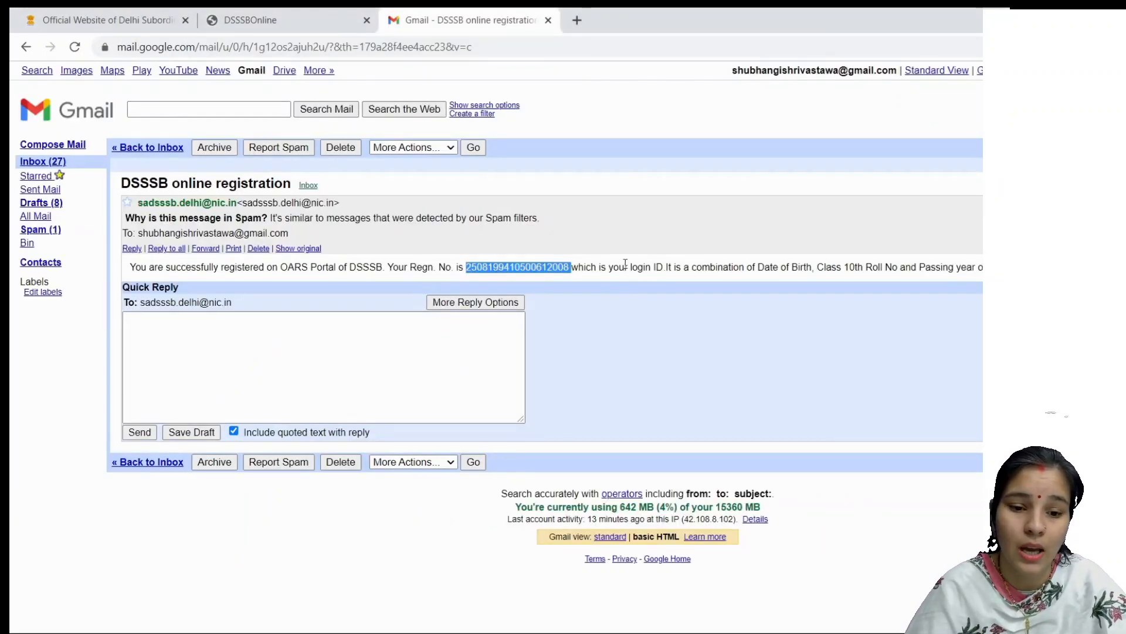
pyautogui.click(583, 257)
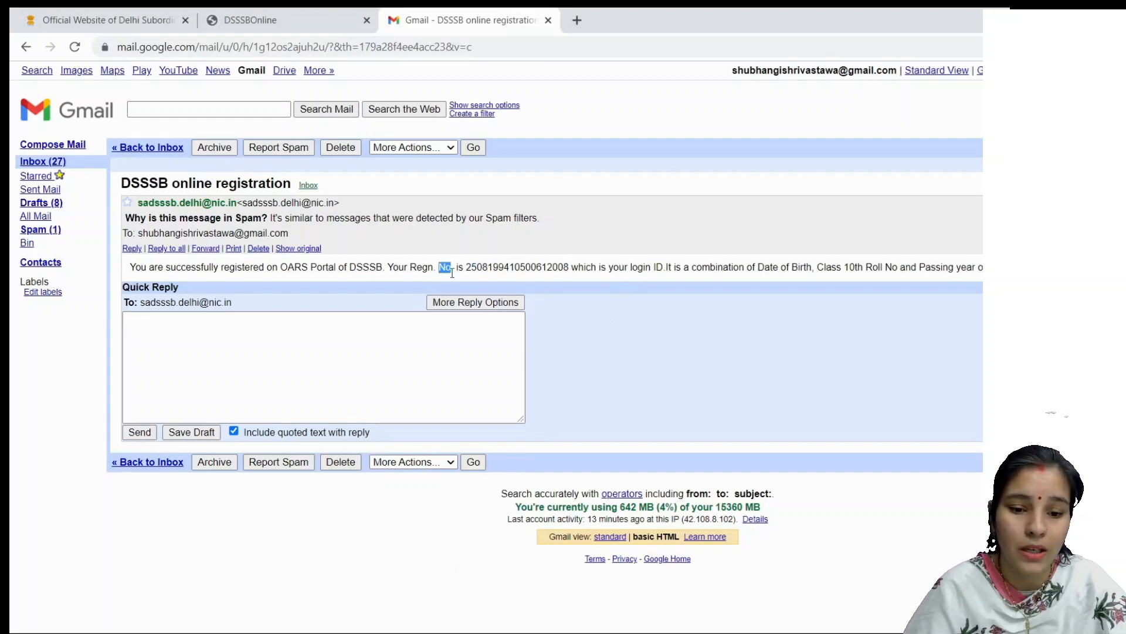
pyautogui.moveTo(439, 266); pyautogui.dragTo(572, 297)
pyautogui.click(563, 264)
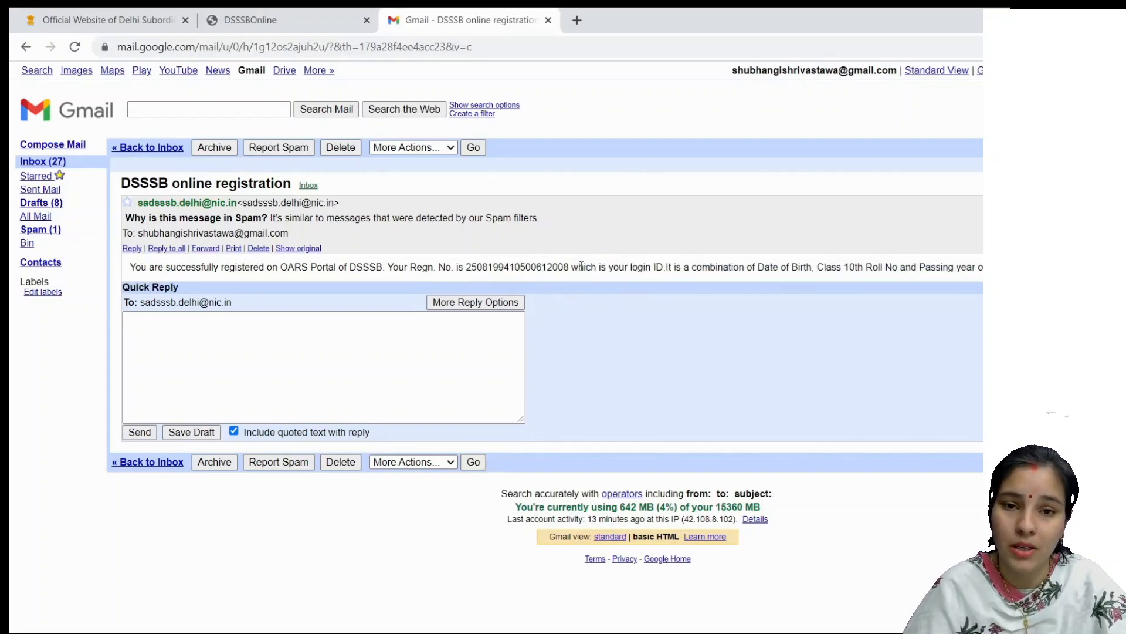
pyautogui.moveTo(471, 267); pyautogui.dragTo(561, 274)
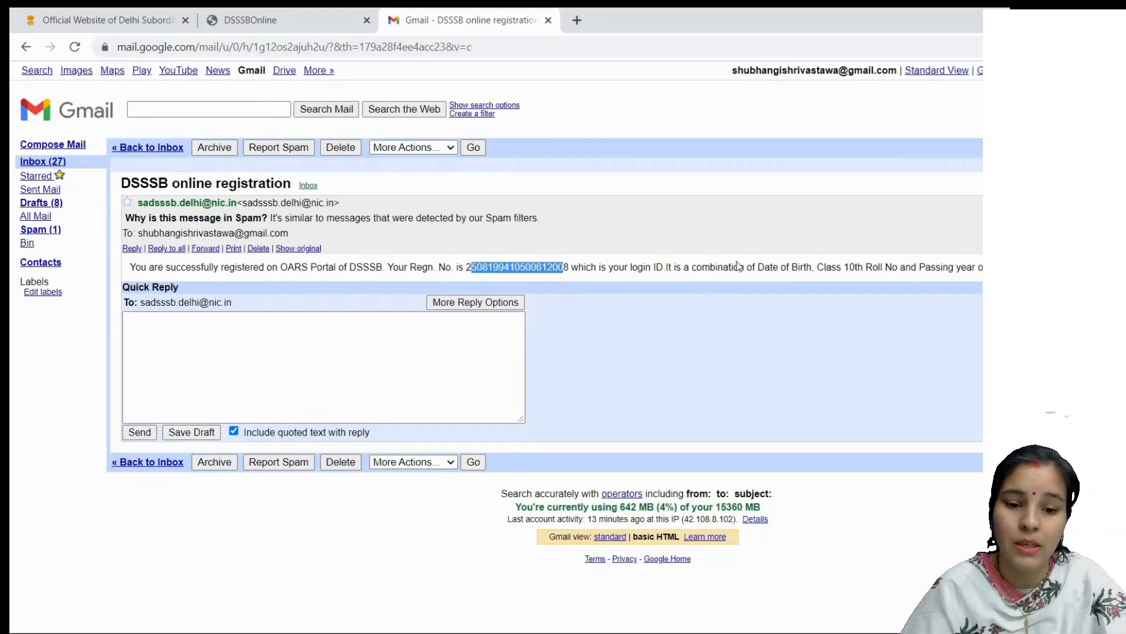
pyautogui.moveTo(755, 269); pyautogui.dragTo(991, 272)
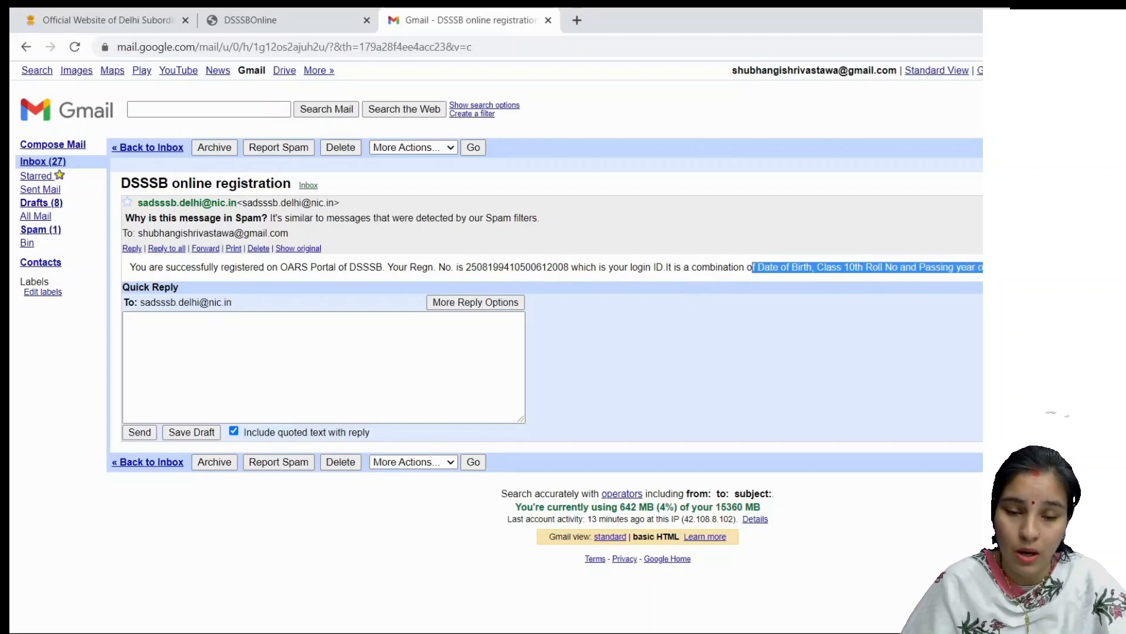
pyautogui.click(725, 273)
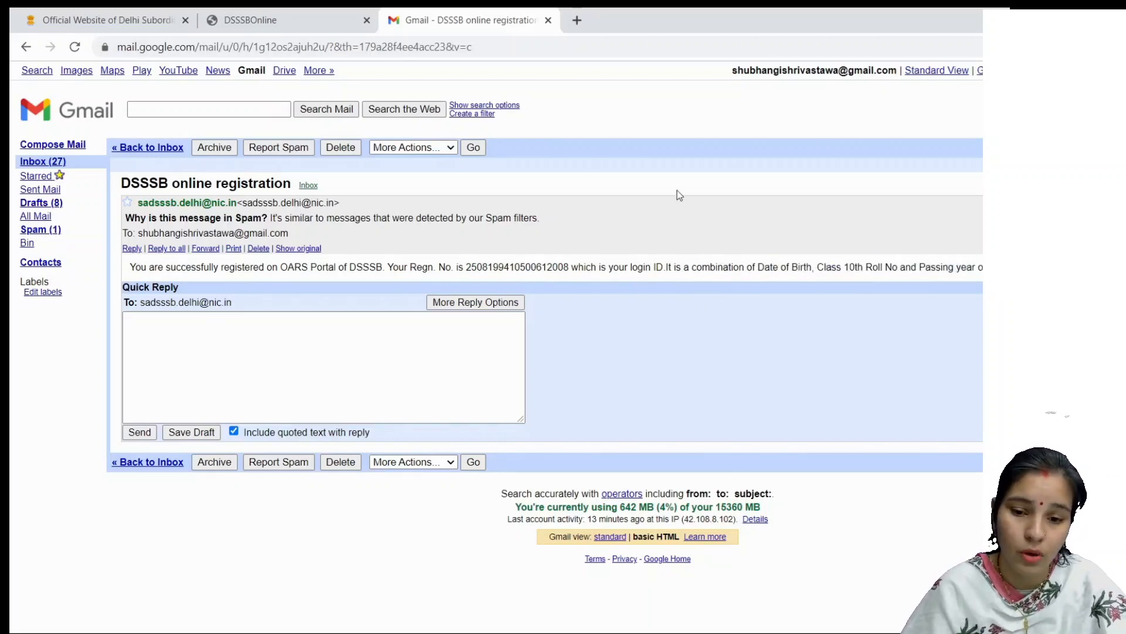
# Step: Go to the registered-user sign-in and enter the date of birth, tenth roll number and passing year 2008
pyautogui.click(309, 23)
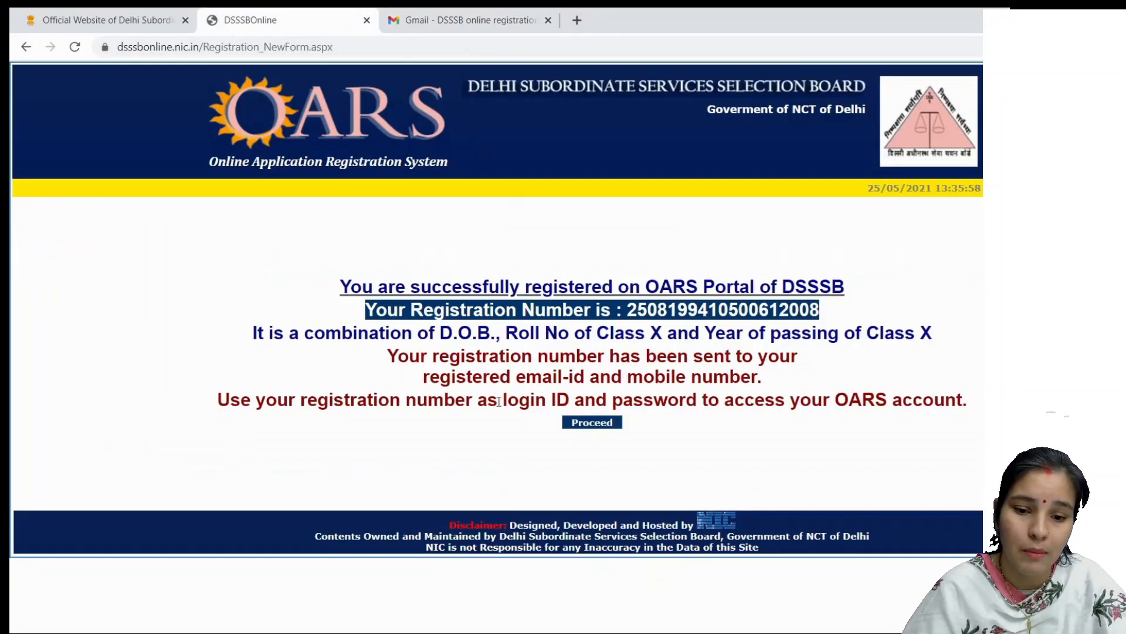
pyautogui.click(583, 426)
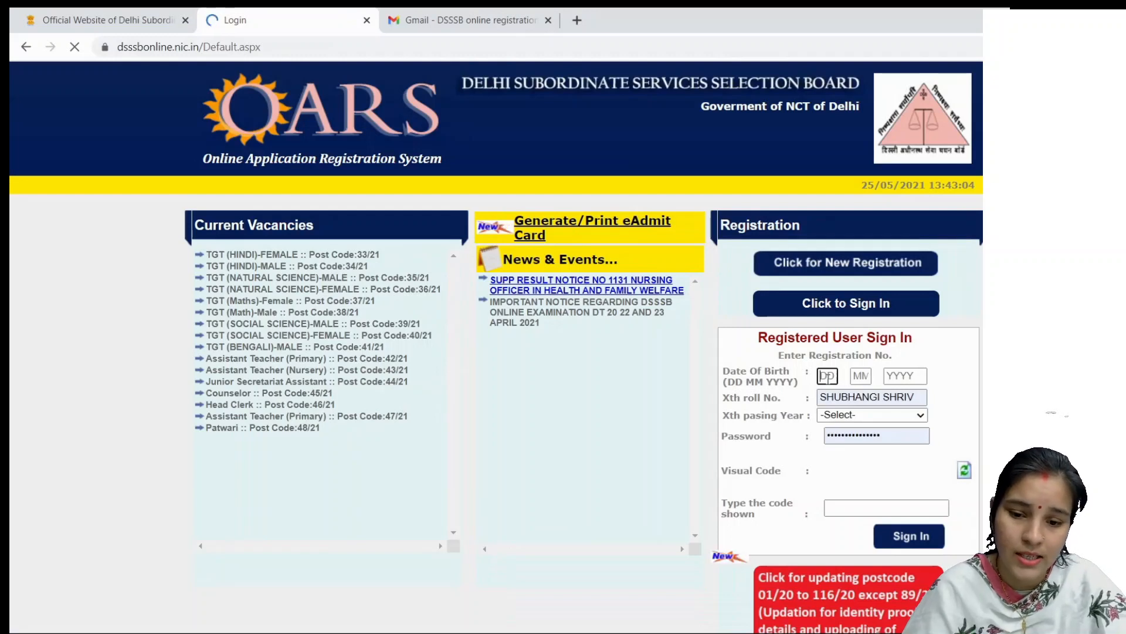
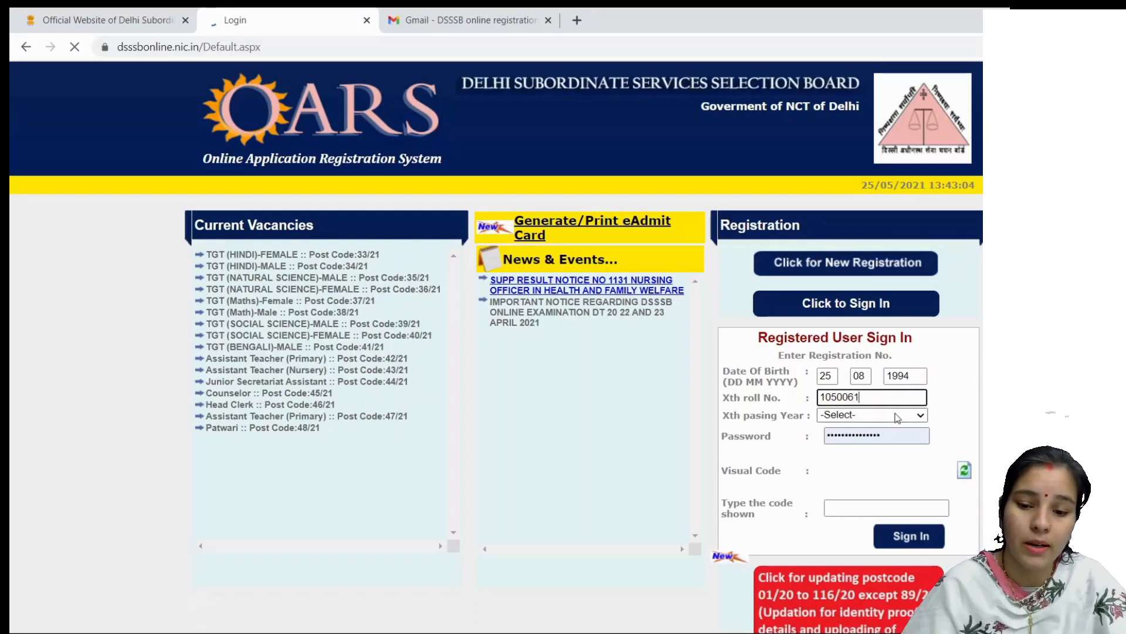
pyautogui.press('Tab')
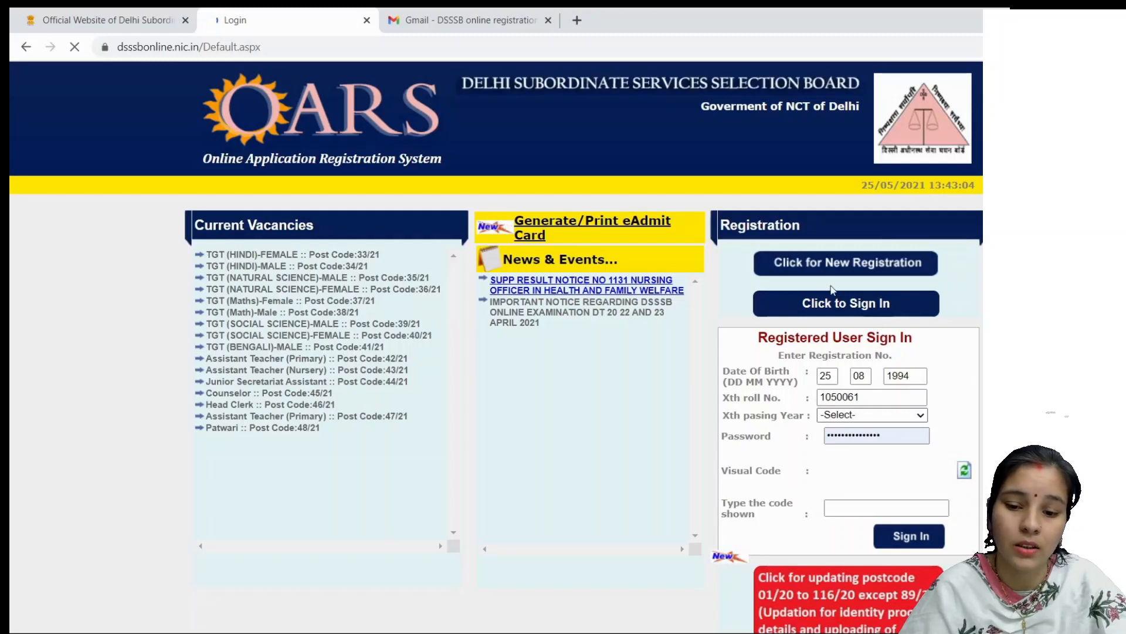
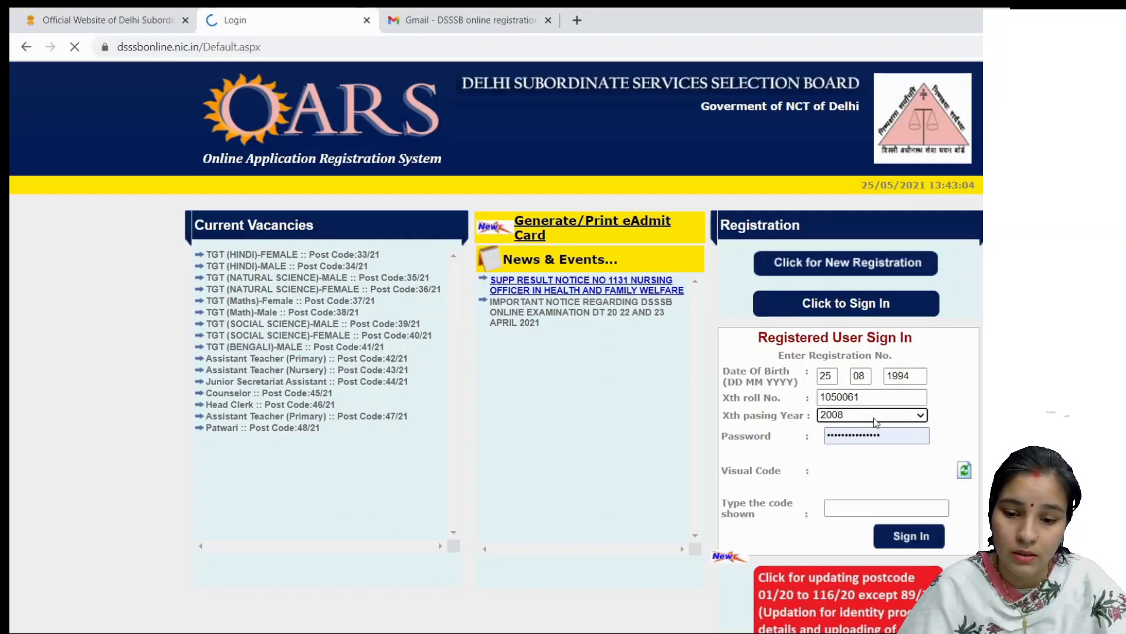
# Step: Retype the account password, enter the visual verification code and sign in
pyautogui.doubleClick(875, 436)
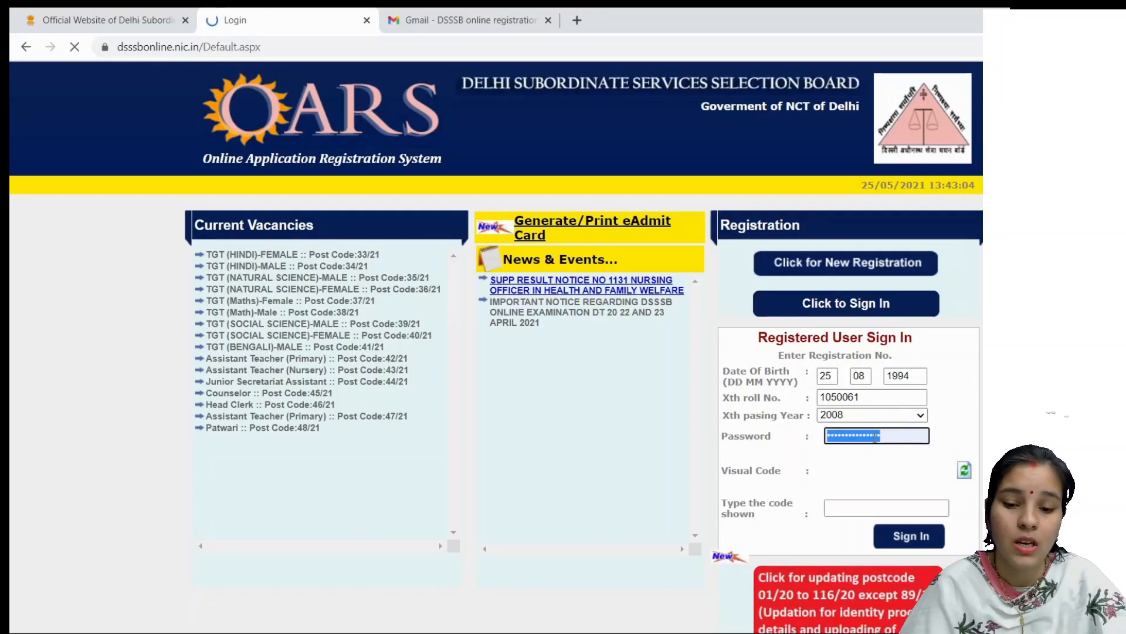
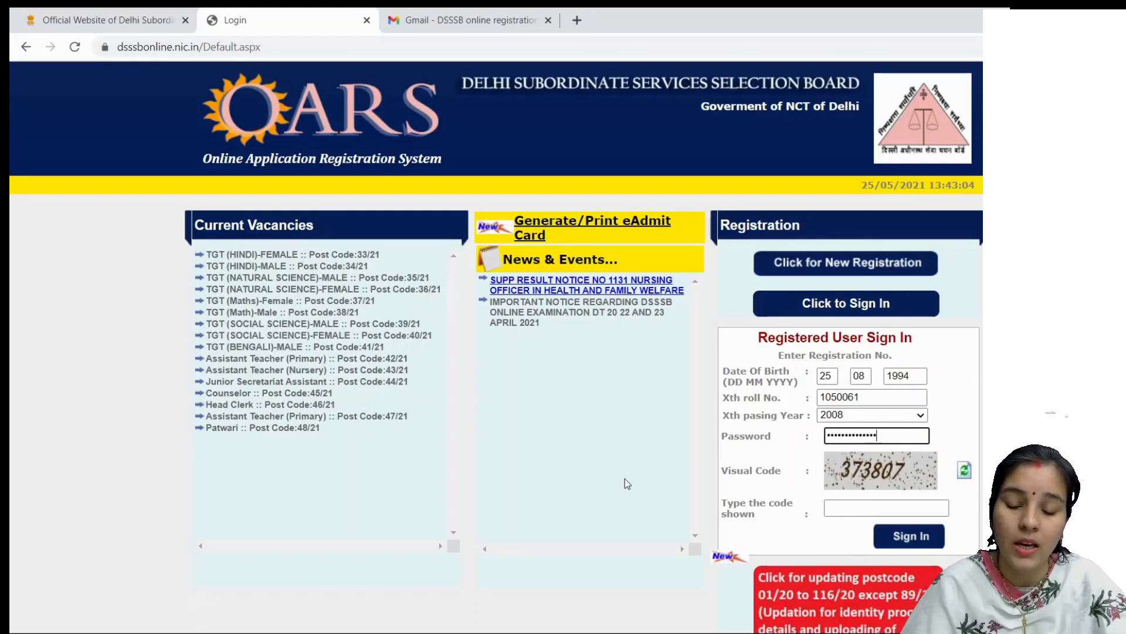
pyautogui.click(549, 501)
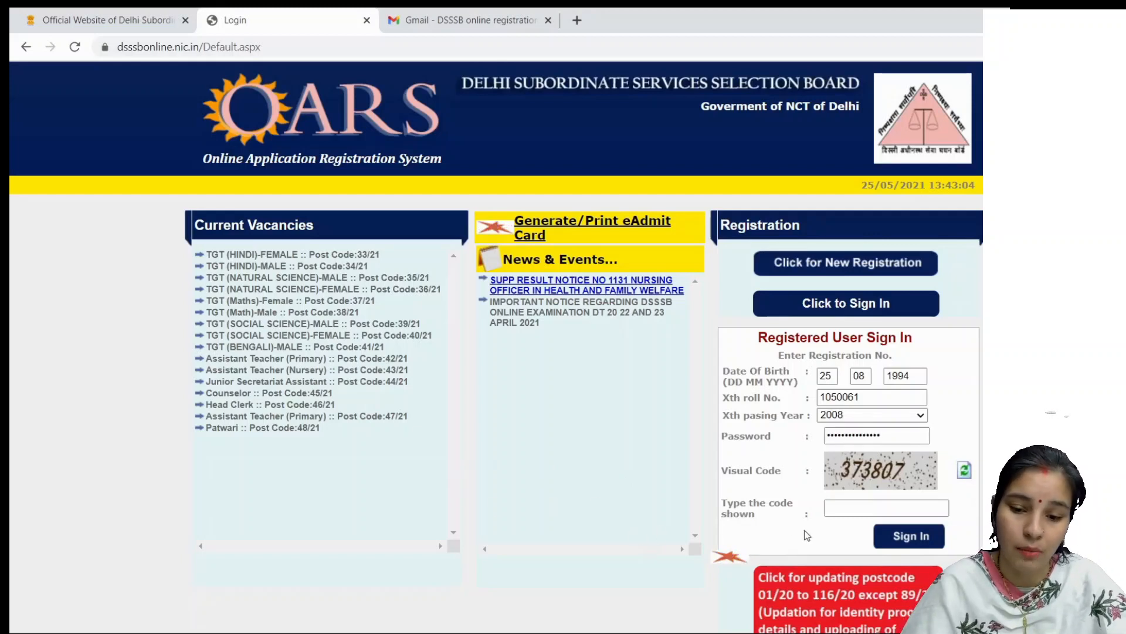
pyautogui.click(845, 508)
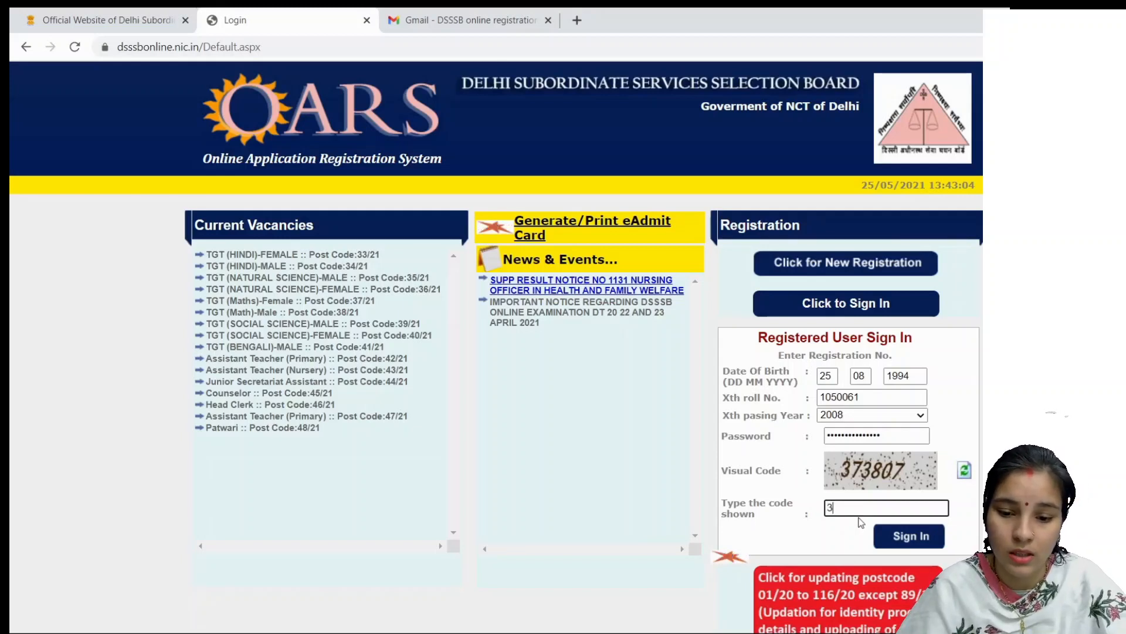
pyautogui.write('37')
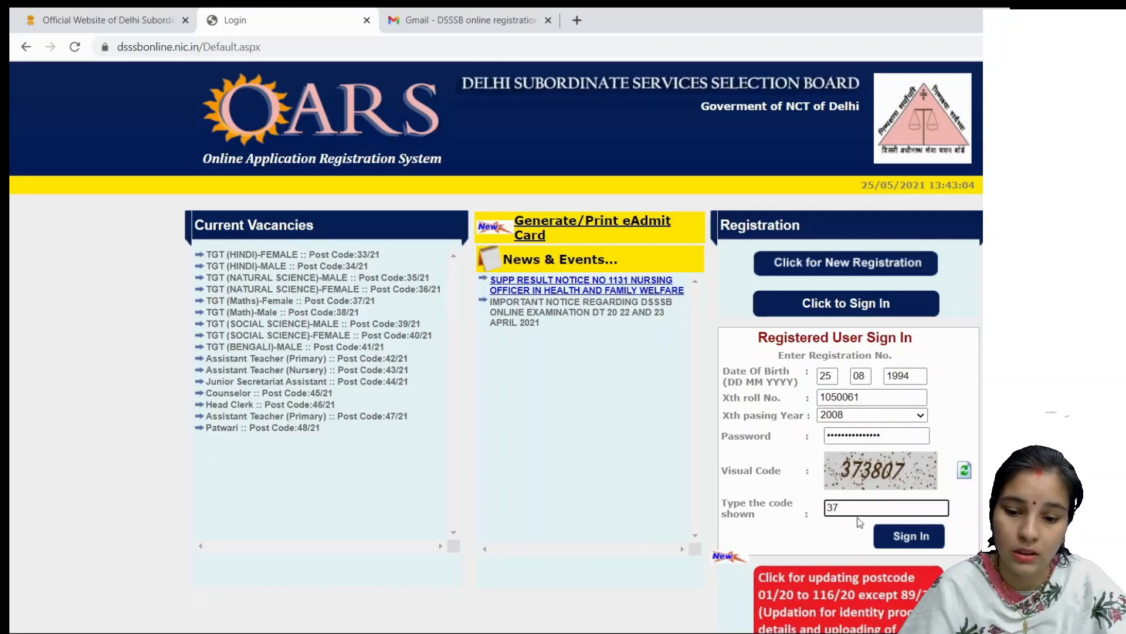
pyautogui.write('5')
pyautogui.press('BackSpace')
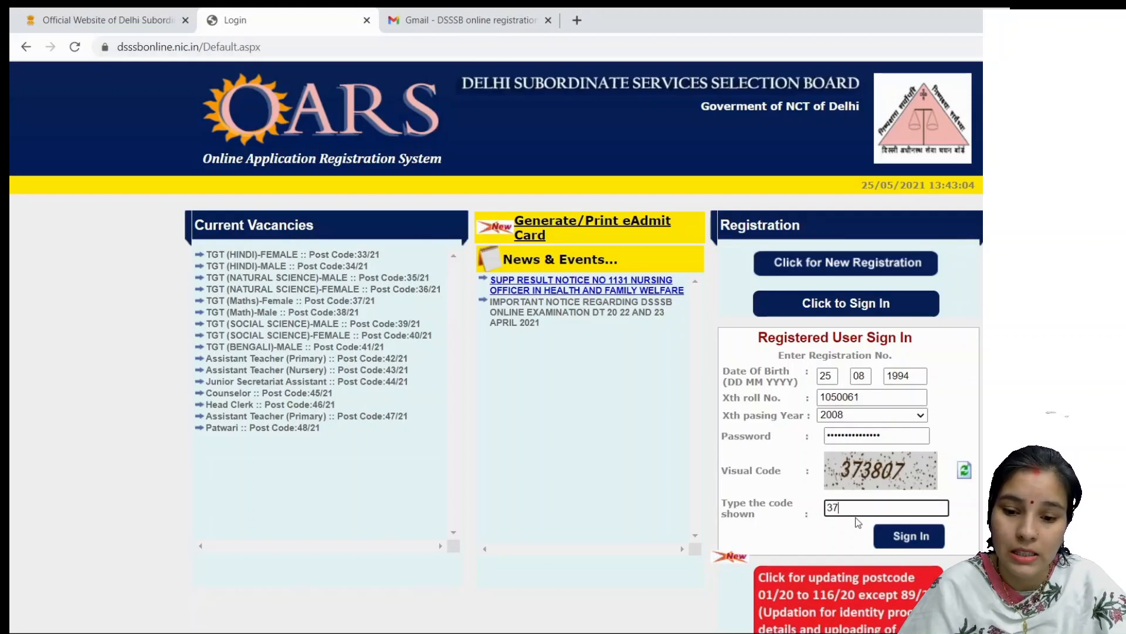
pyautogui.write('38')
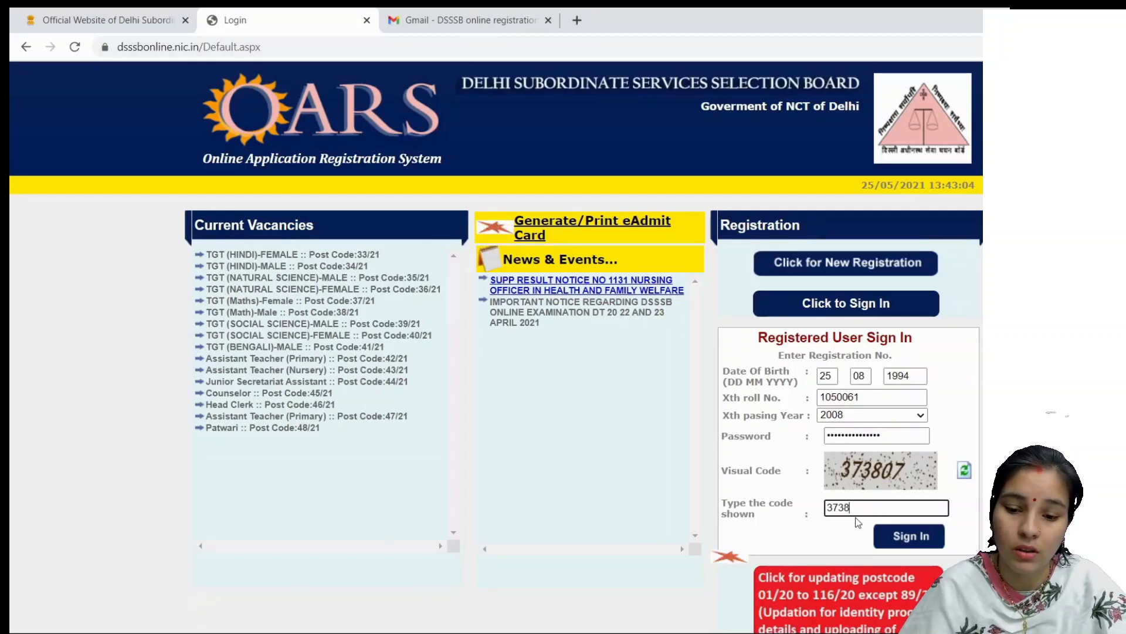
pyautogui.write('07')
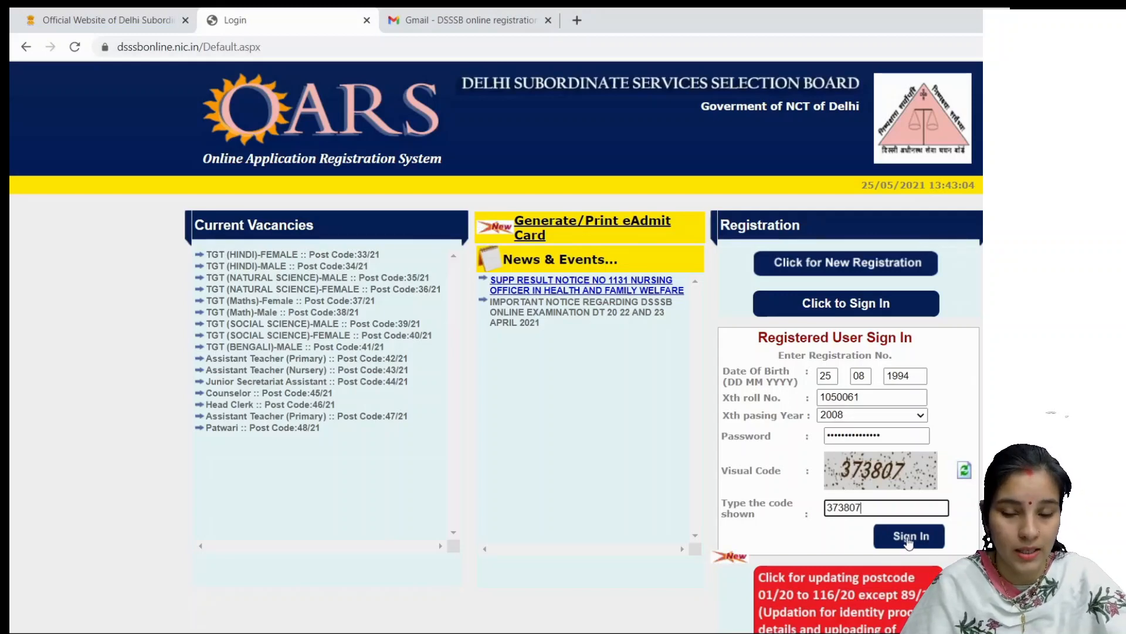
pyautogui.click(909, 539)
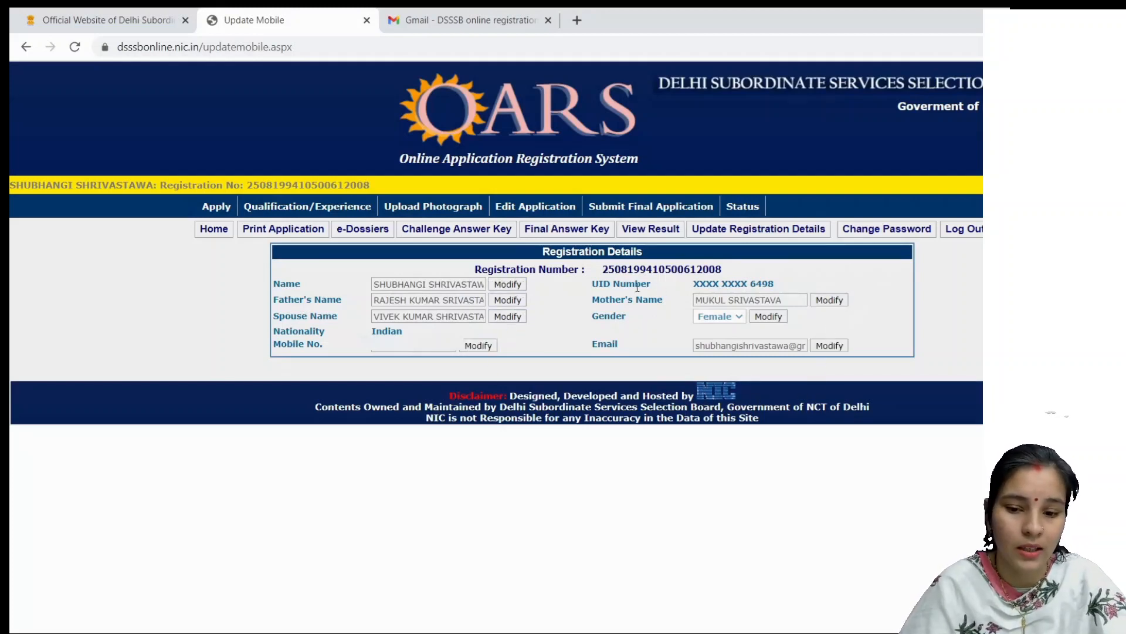
# Step: In Current Notifications, choose Apply Now for Assistant Teacher (Primary), post code 42/21
pyautogui.click(217, 209)
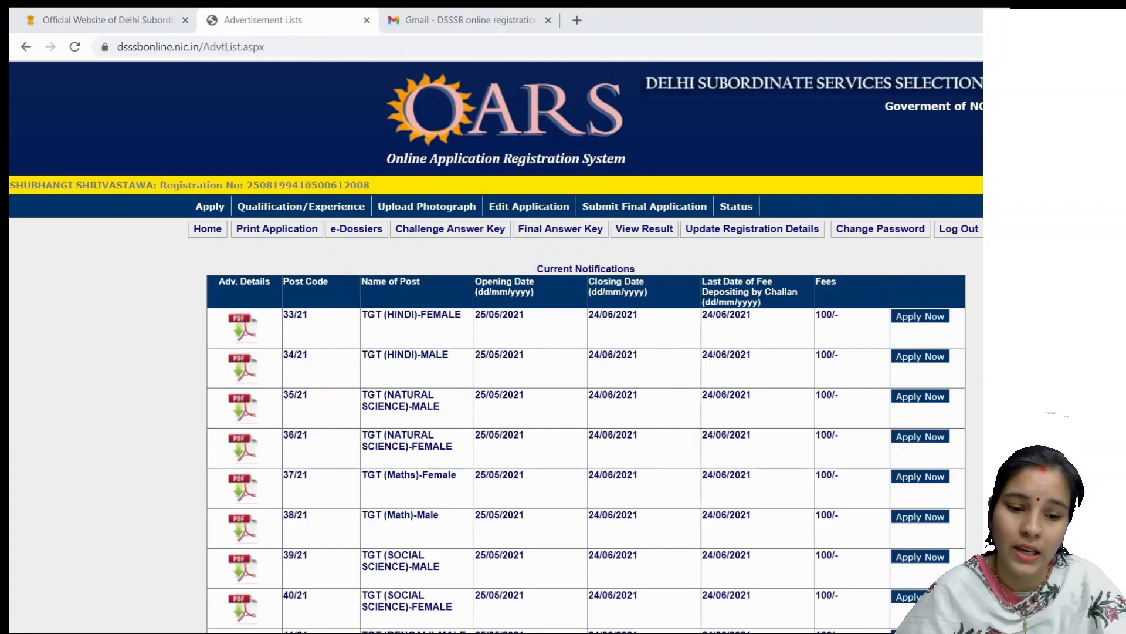
pyautogui.scroll(-5, 549, 466)
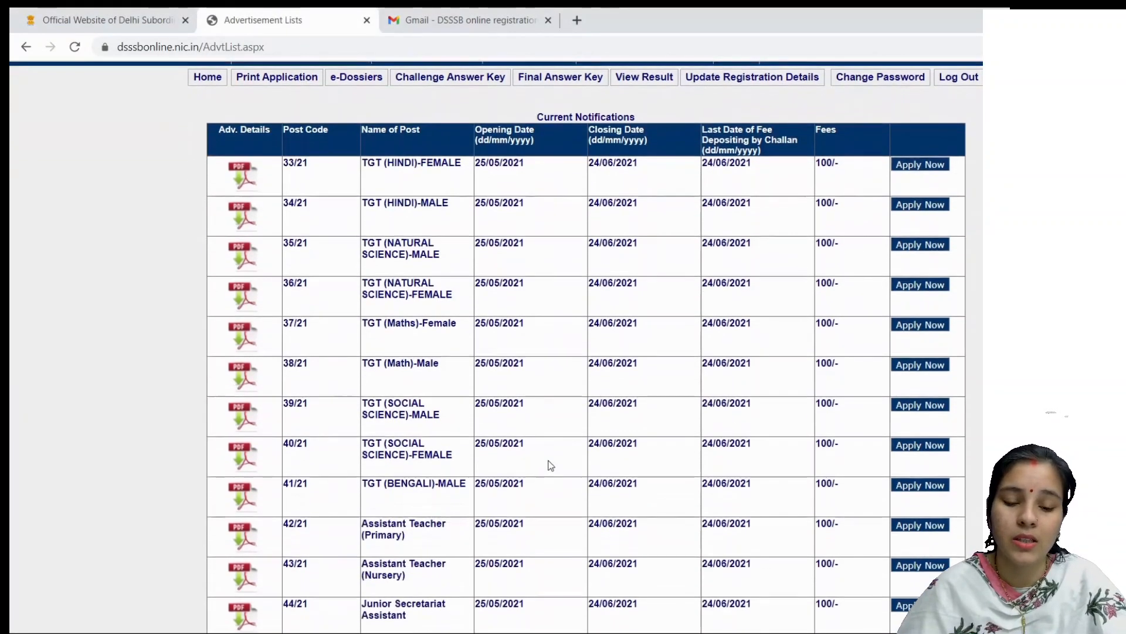
pyautogui.scroll(-2, 550, 465)
pyautogui.scroll(5, 550, 465)
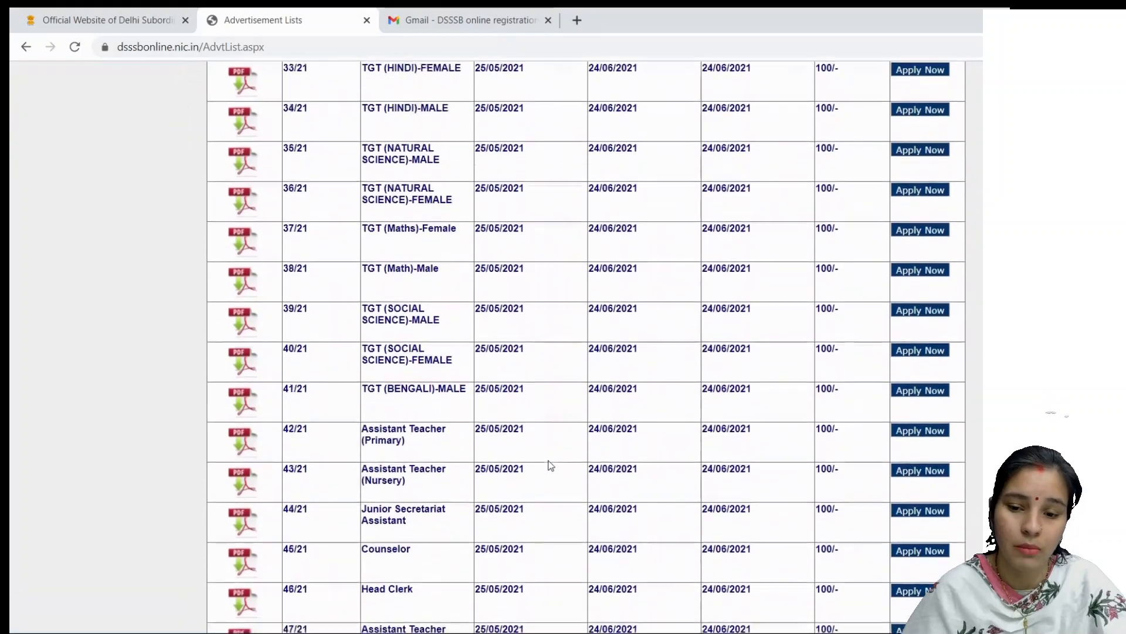
pyautogui.scroll(1, 550, 465)
pyautogui.scroll(-5, 550, 465)
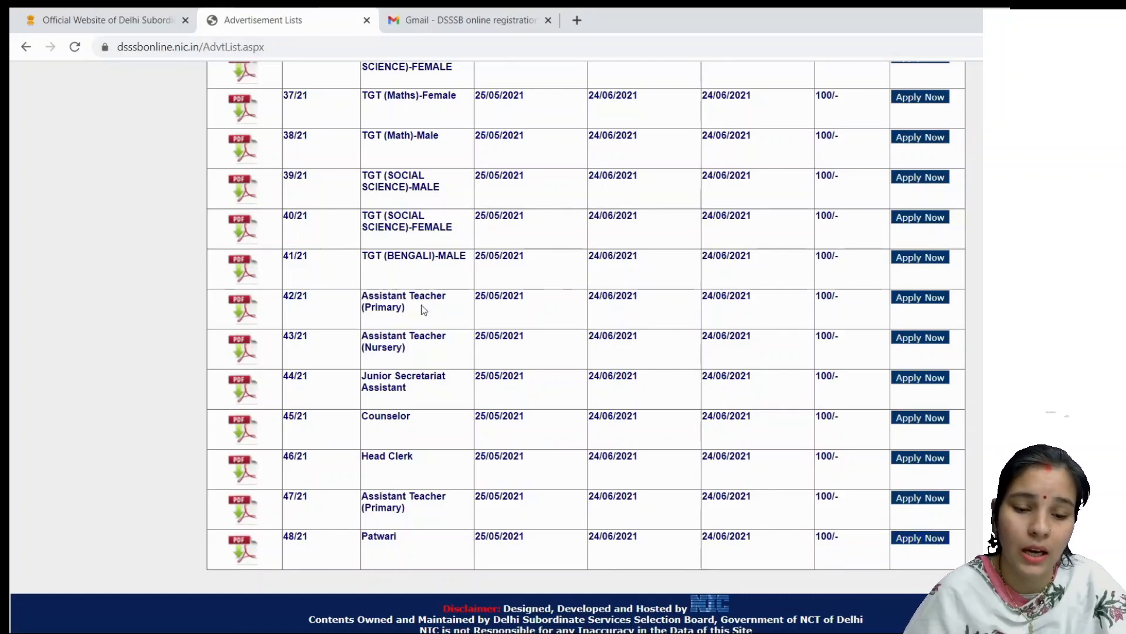
pyautogui.moveTo(371, 304); pyautogui.dragTo(417, 311)
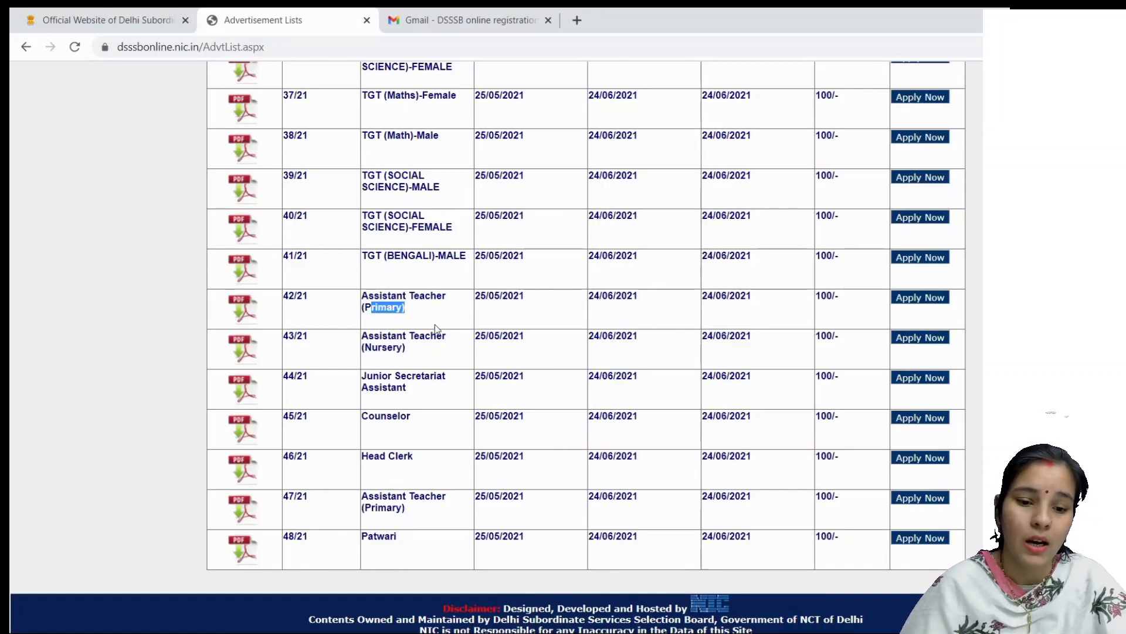
pyautogui.click(440, 301)
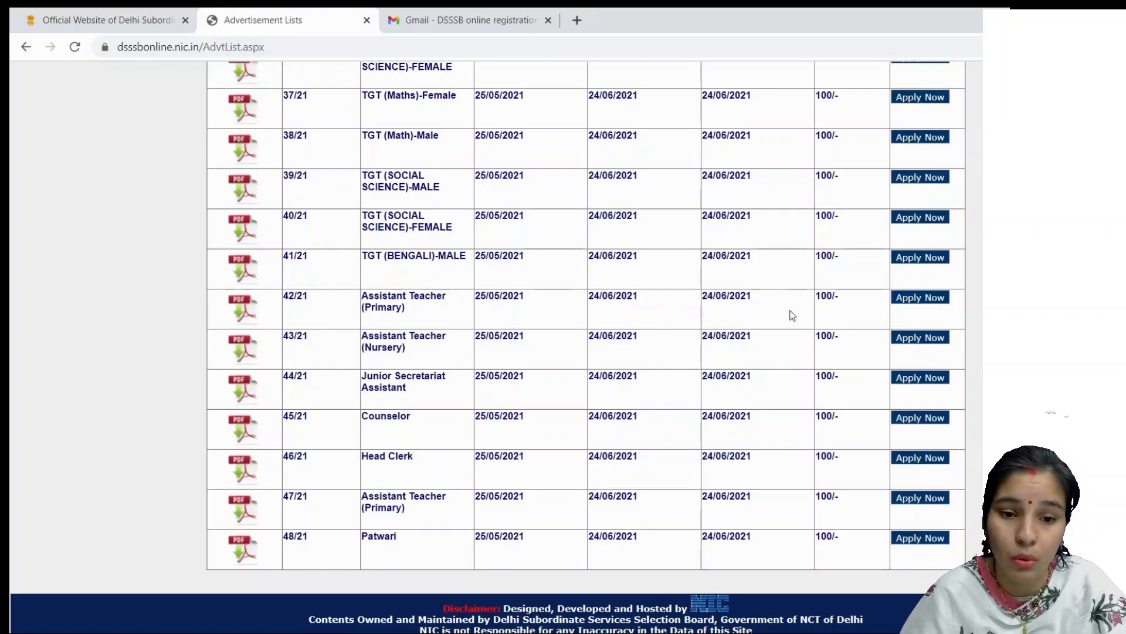
pyautogui.click(919, 299)
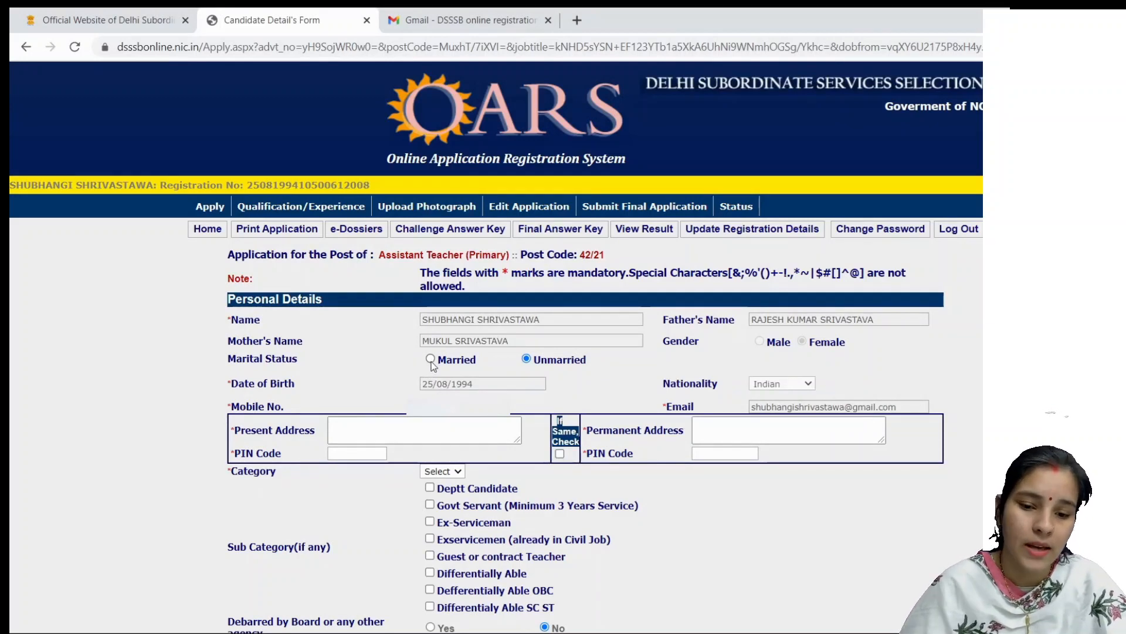
# Step: Set the marital status to Married and place the cursor in the Present Address box
pyautogui.click(431, 360)
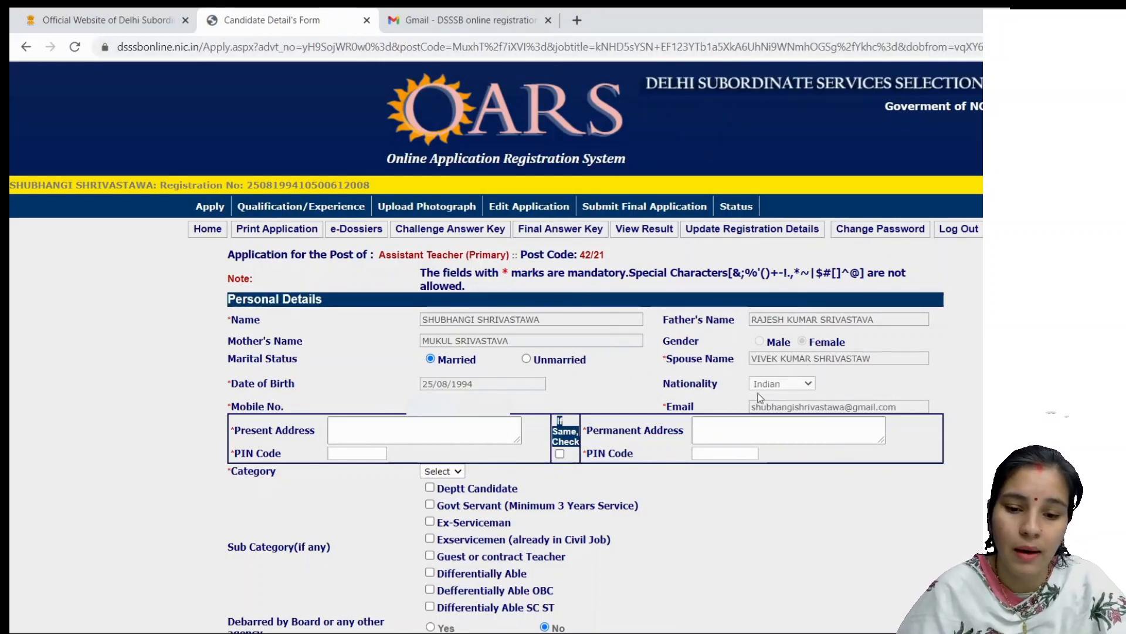
pyautogui.click(444, 427)
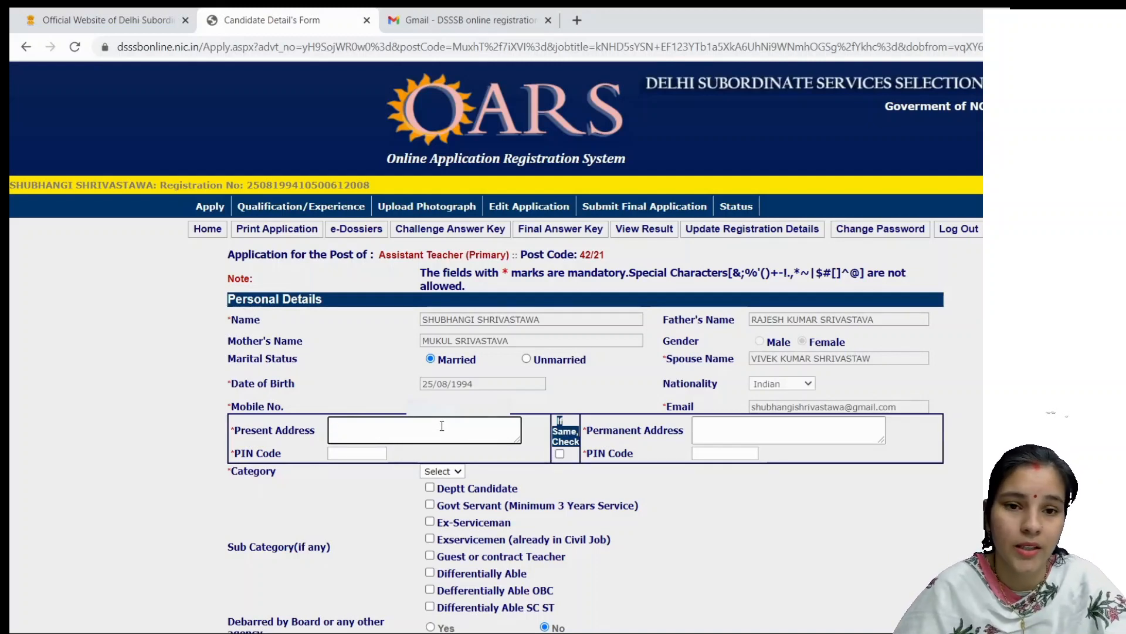
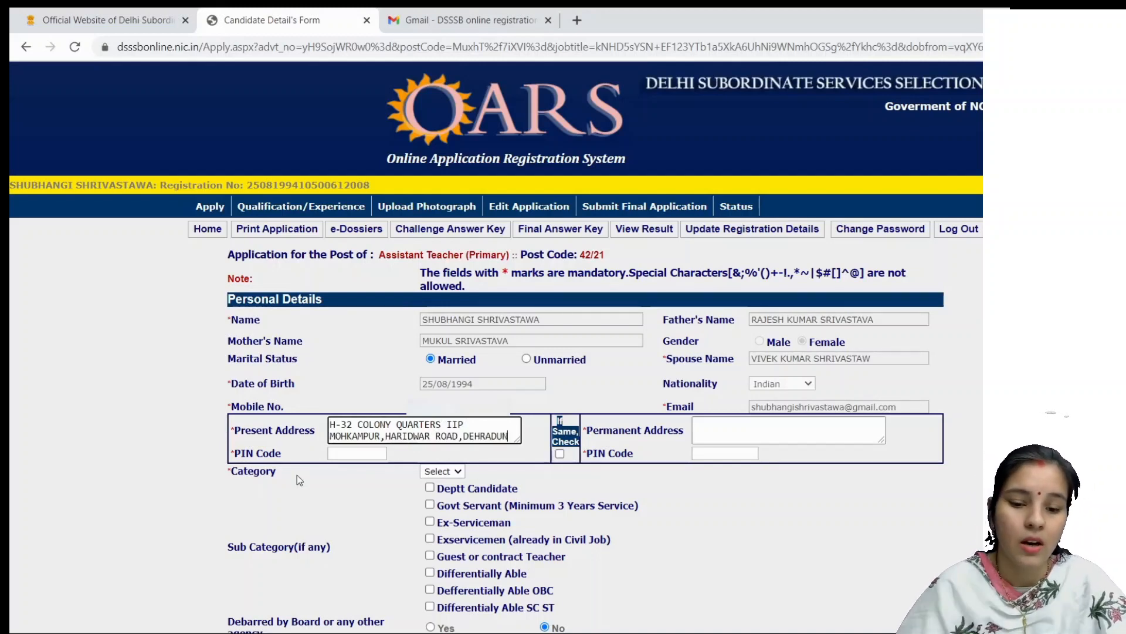
# Step: Enter the candidate's present address and PIN code, then tick 'If Same, Check' to copy them to Permanent Address
pyautogui.click(358, 455)
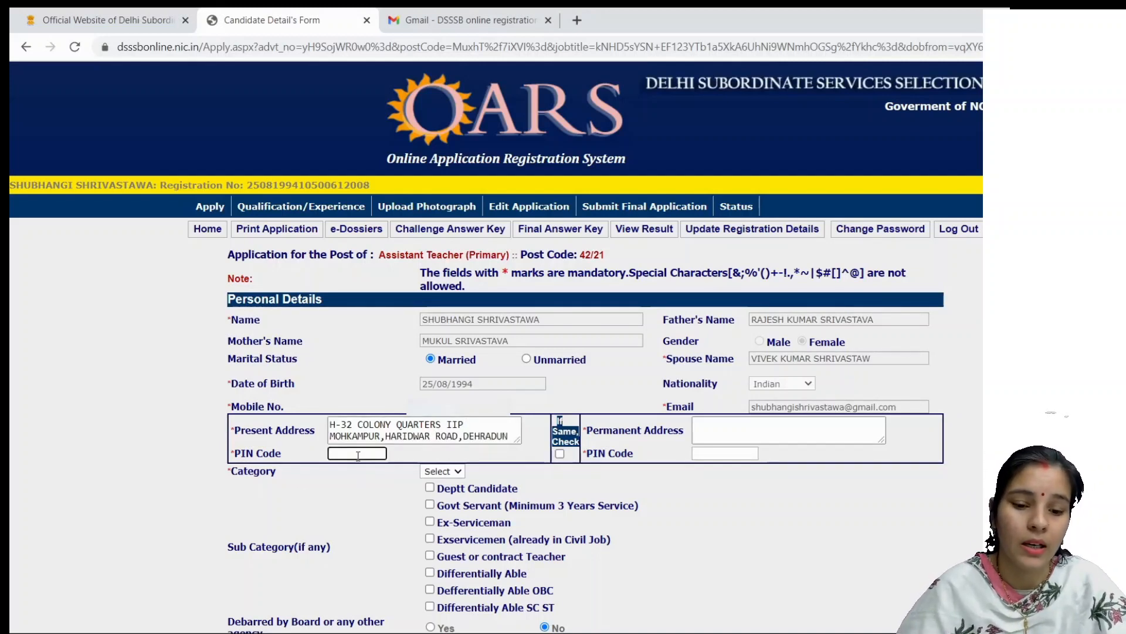
pyautogui.write('248005')
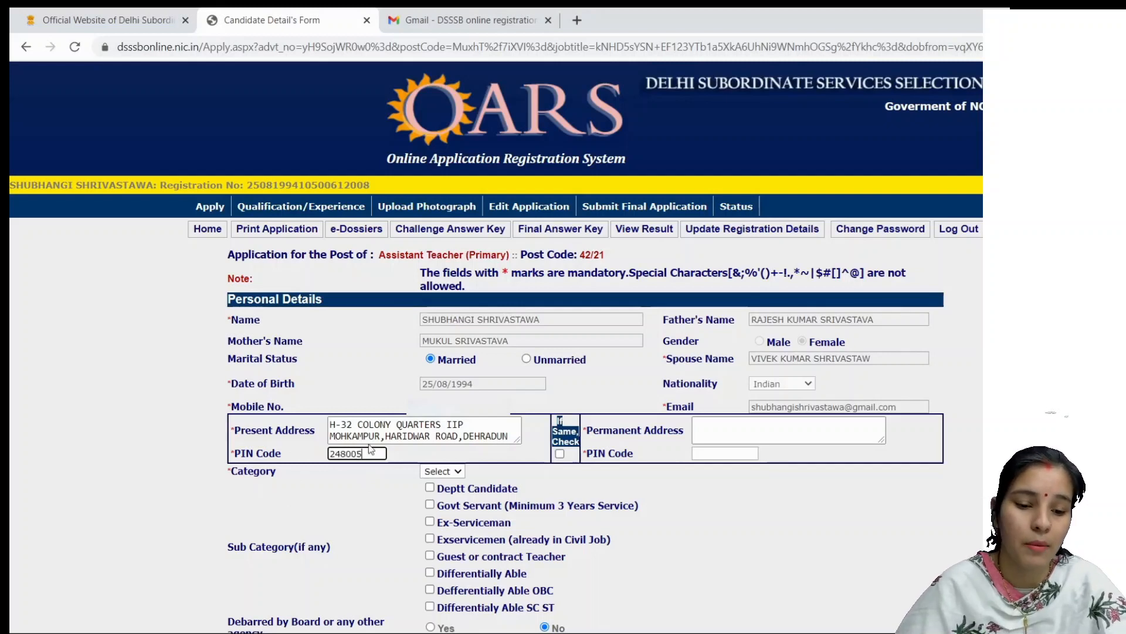
pyautogui.click(560, 454)
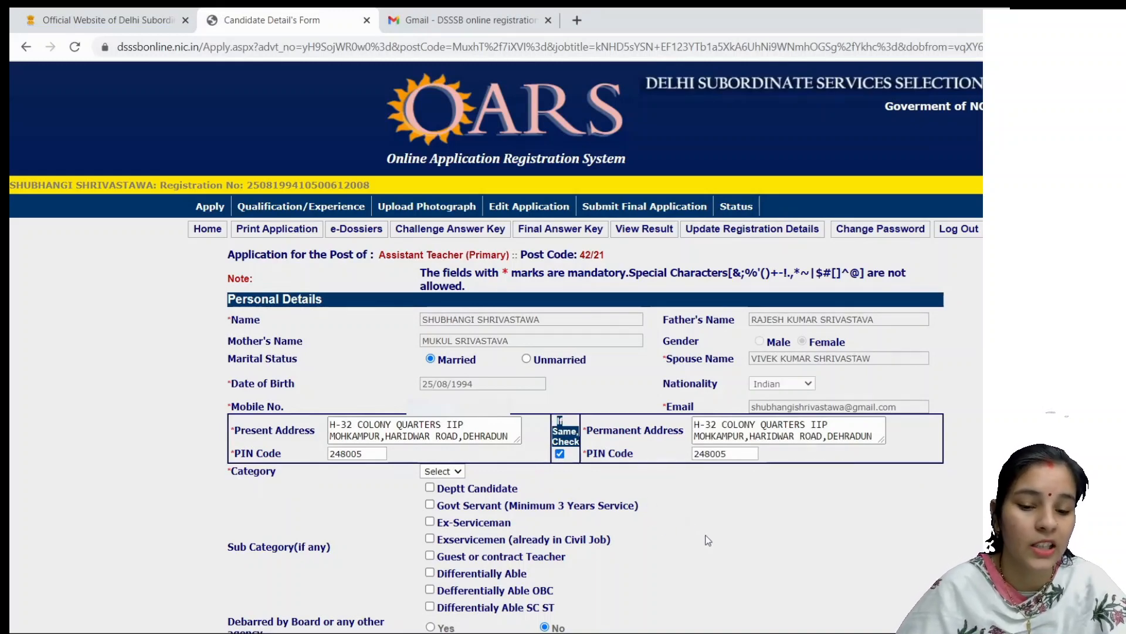
pyautogui.scroll(-3, 785, 345)
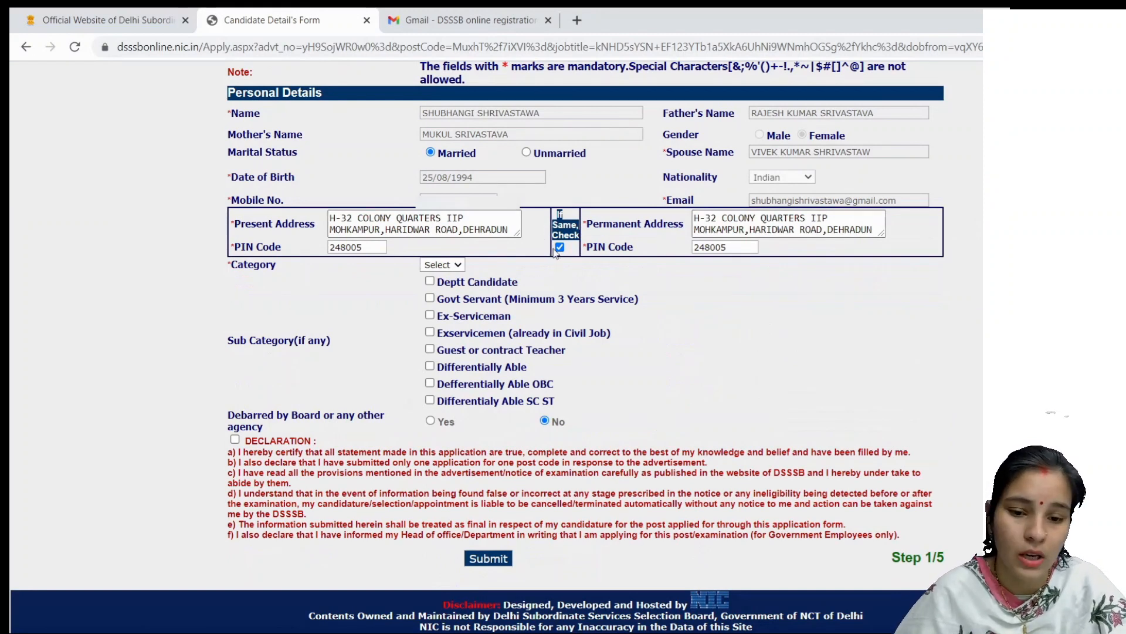
# Step: Choose UR as the category, tick the declaration and submit the personal details
pyautogui.click(447, 267)
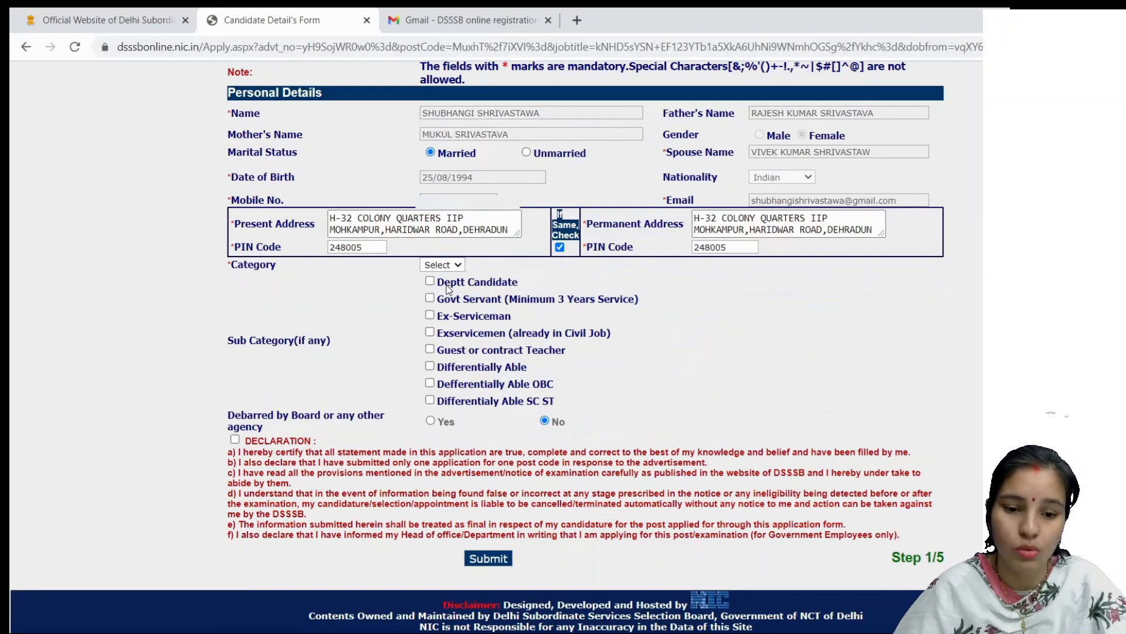
pyautogui.click(449, 288)
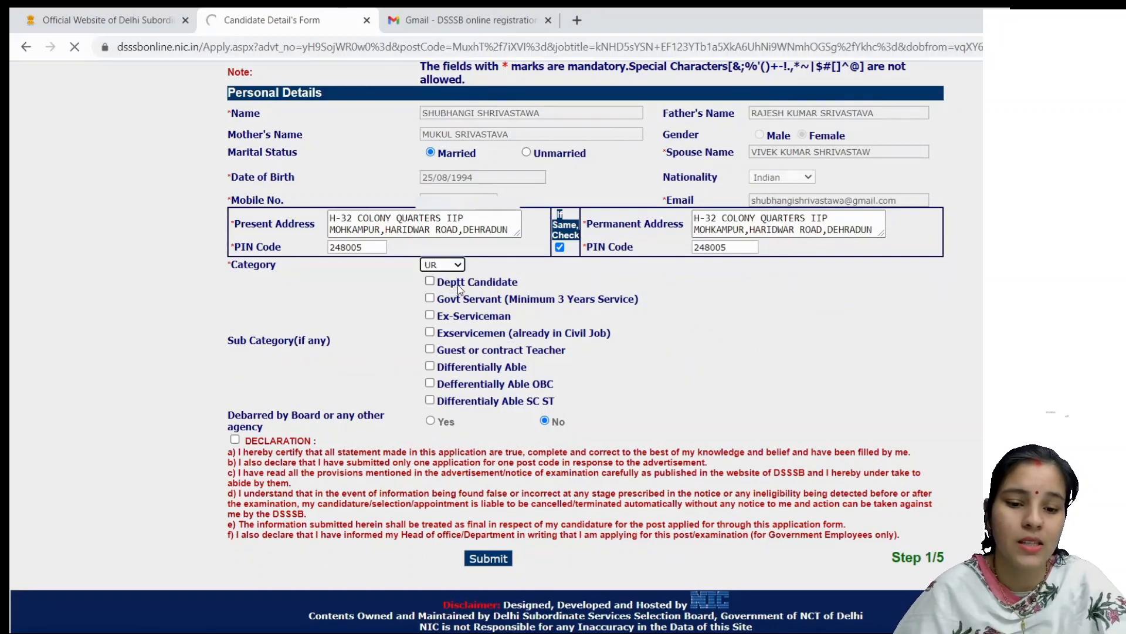
pyautogui.click(746, 333)
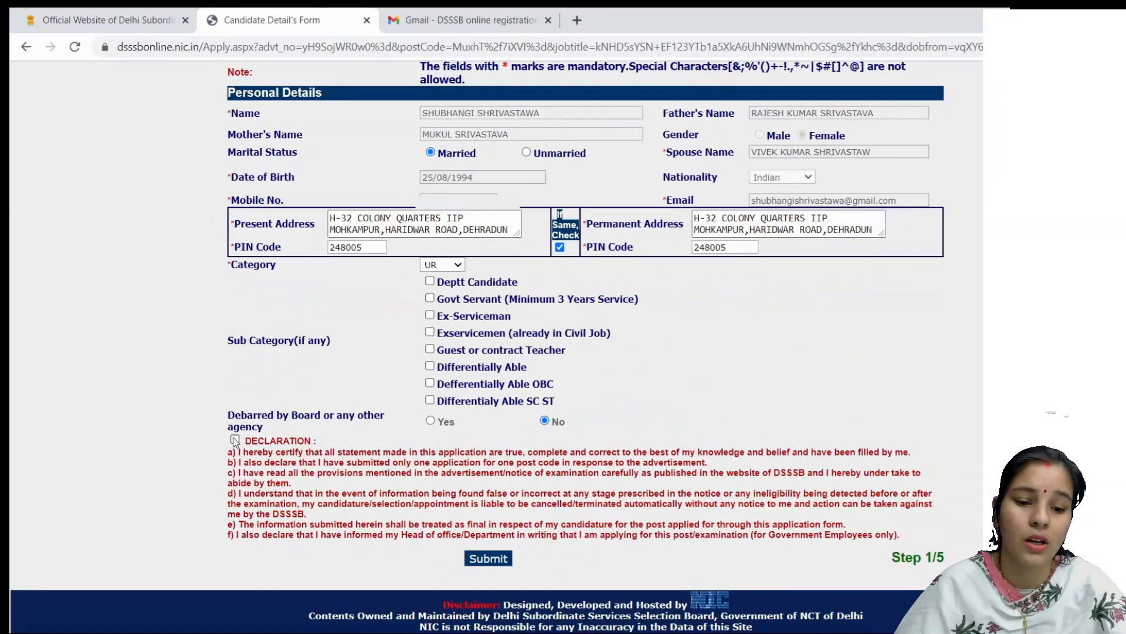
pyautogui.click(476, 565)
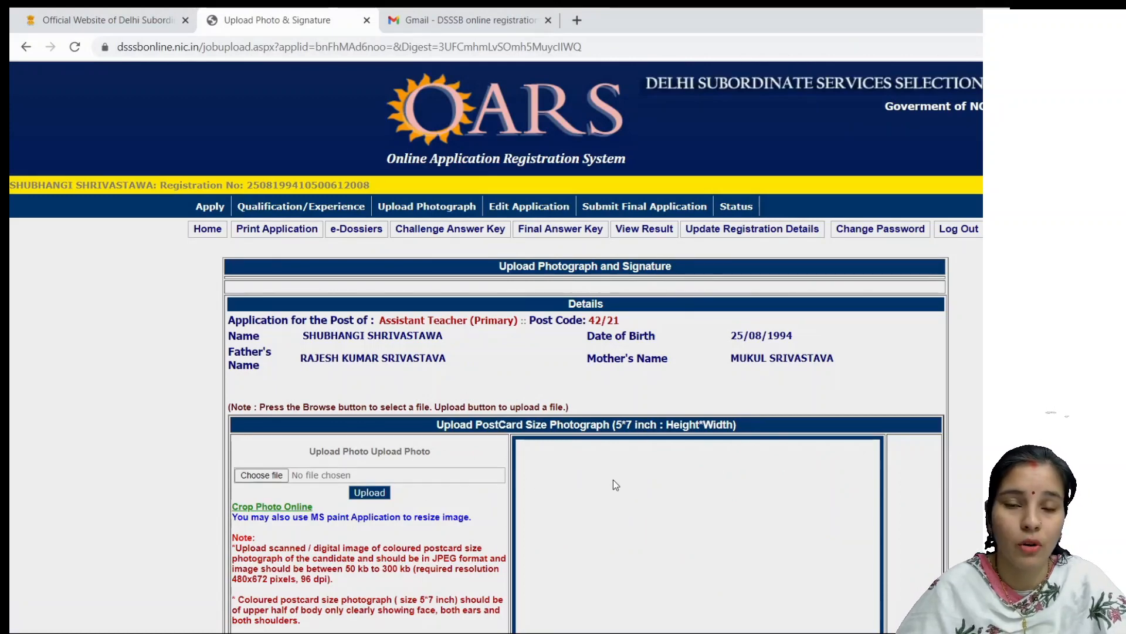
# Step: Read the photo, signature and thumb-impression size rules, then follow the Crop Photo Online link
pyautogui.scroll(-5, 614, 480)
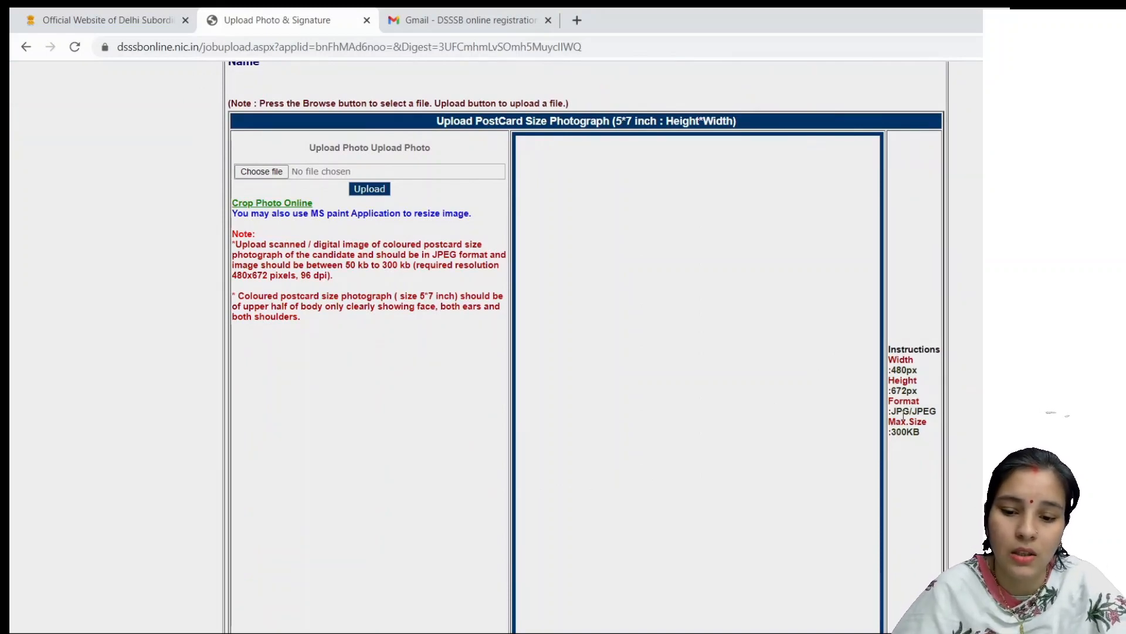
pyautogui.scroll(-5, 903, 414)
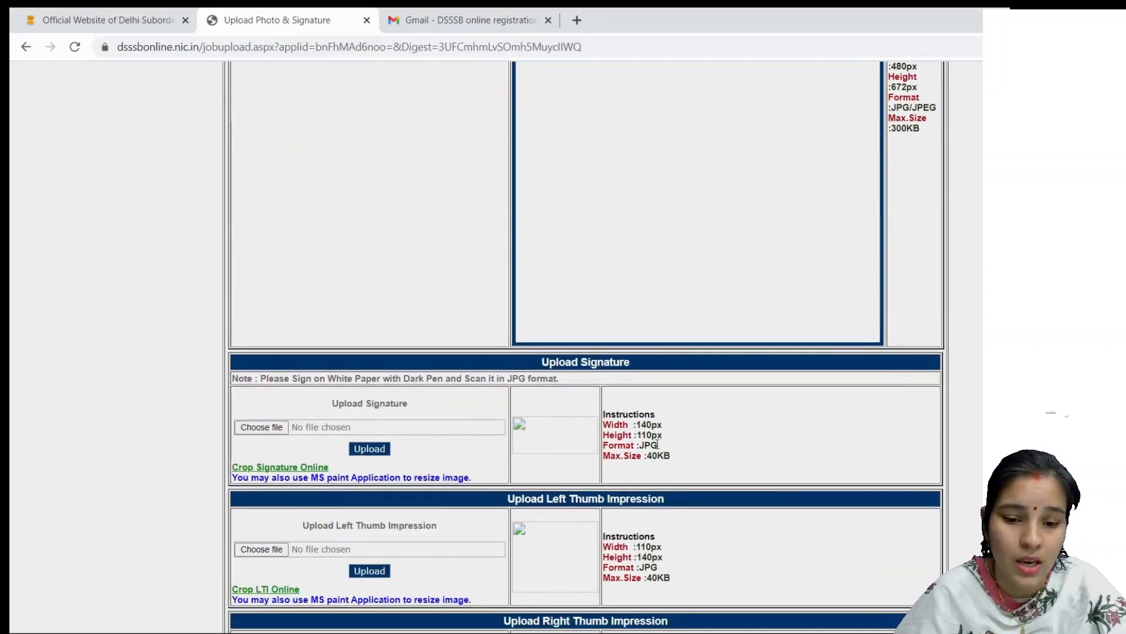
pyautogui.scroll(-4, 784, 422)
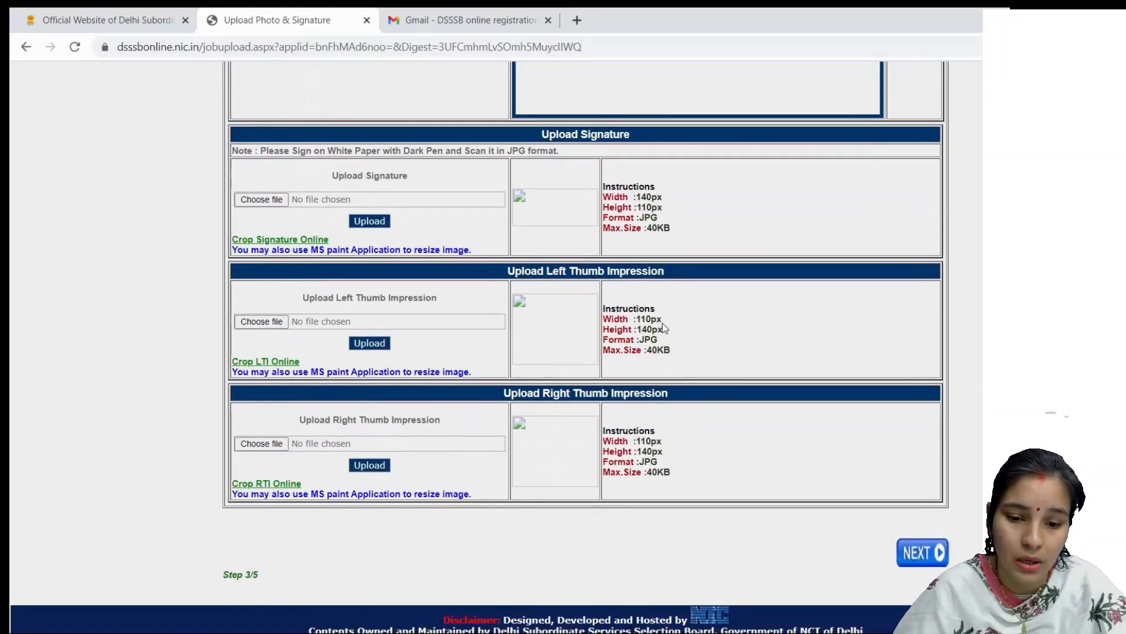
pyautogui.scroll(10, 697, 335)
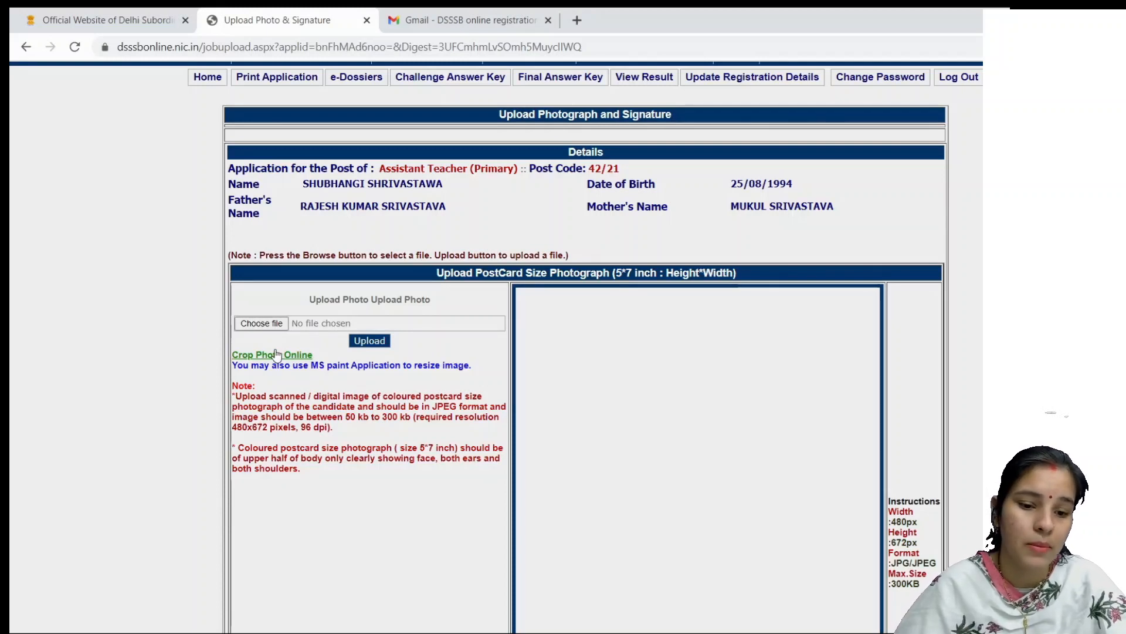
pyautogui.click(276, 354)
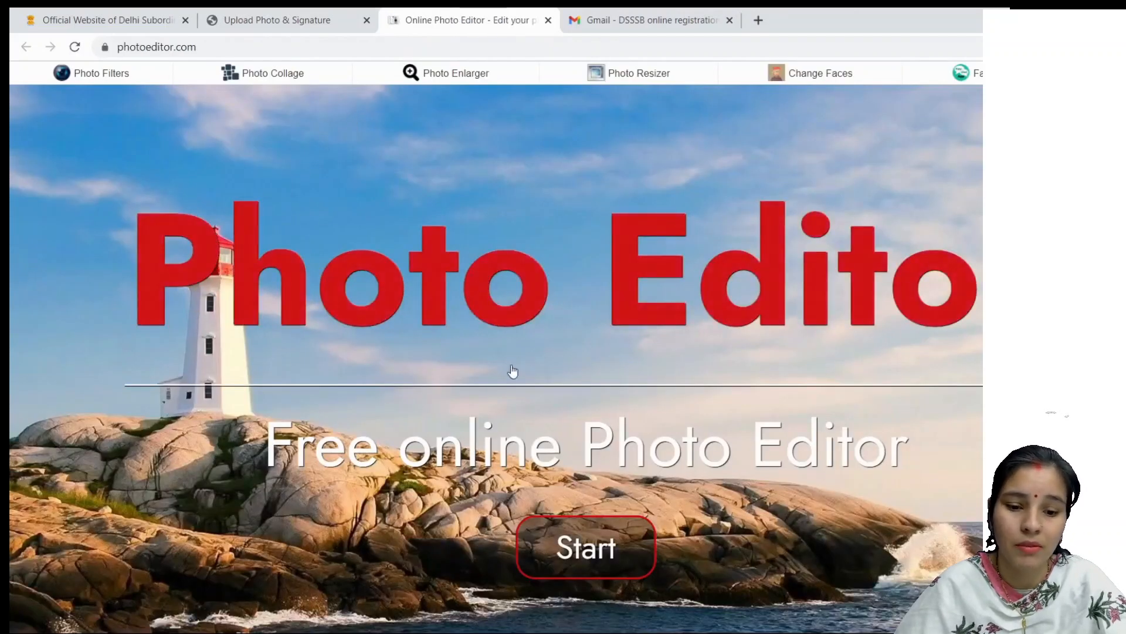
# Step: Start photoeditor.com and load the candidate's 480×591 px passport photo from the computer
pyautogui.scroll(-1, 586, 446)
pyautogui.scroll(-2, 625, 488)
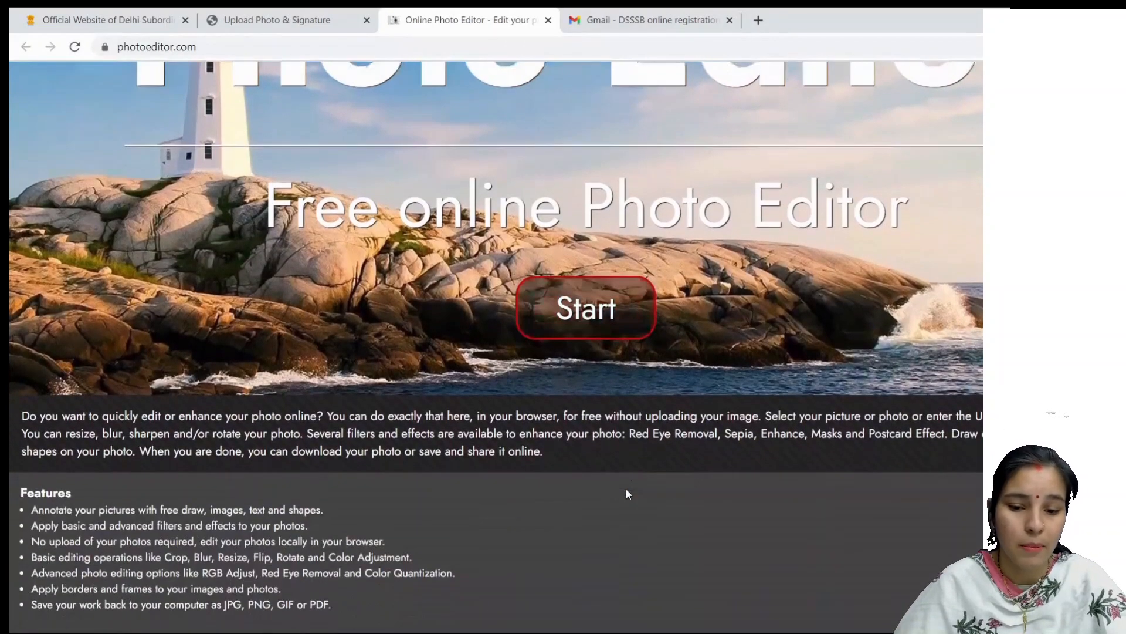
pyautogui.scroll(3, 625, 488)
pyautogui.click(595, 530)
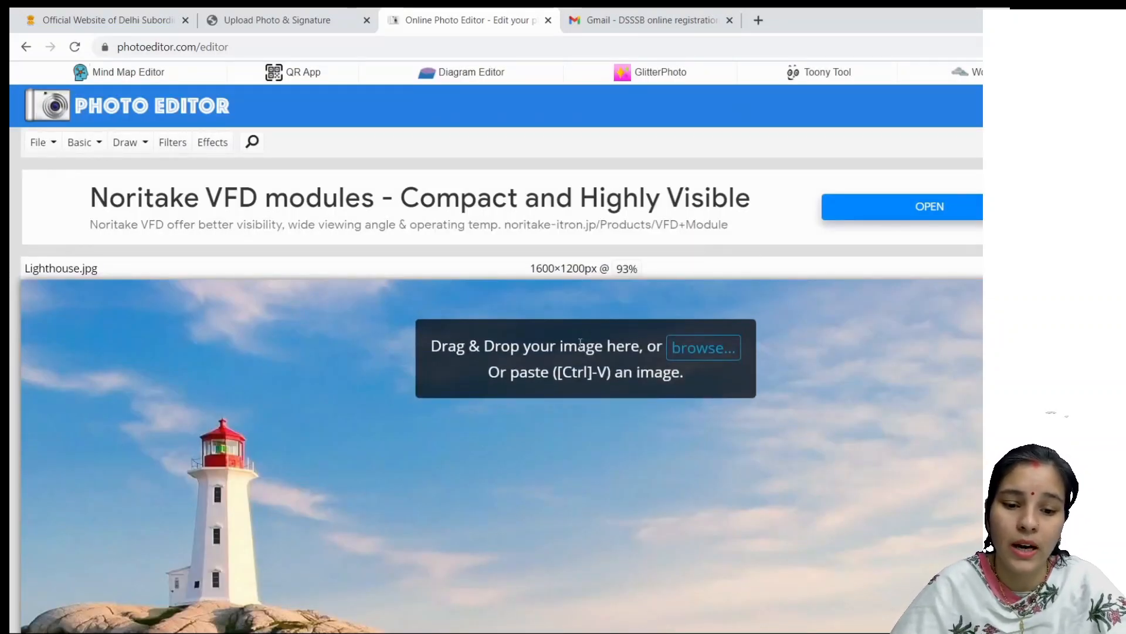
pyautogui.click(695, 360)
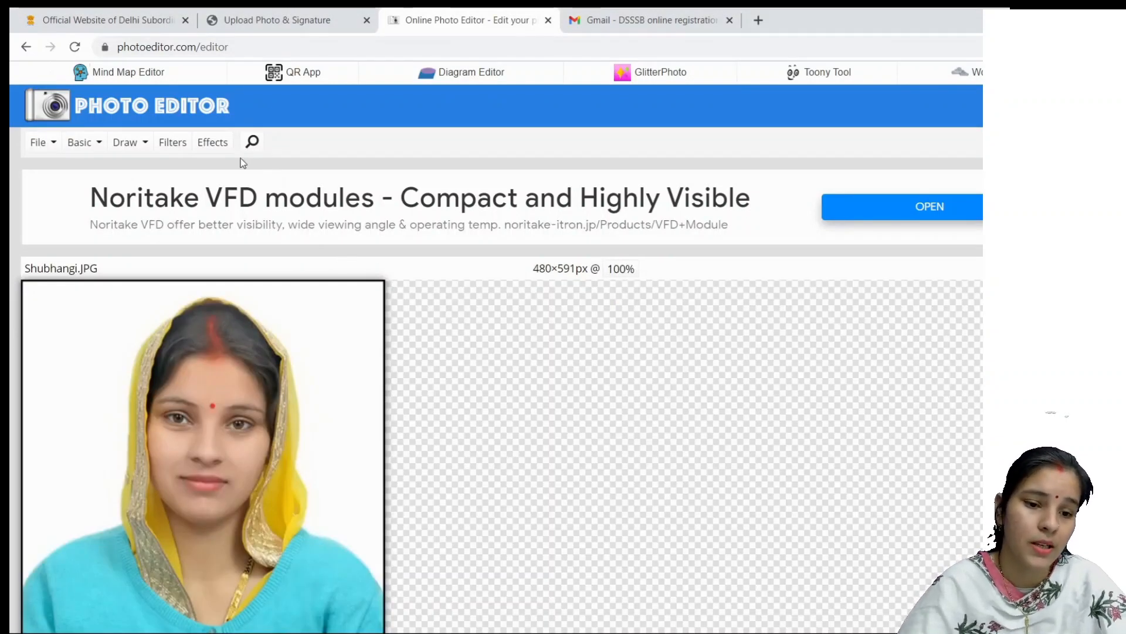
pyautogui.click(99, 151)
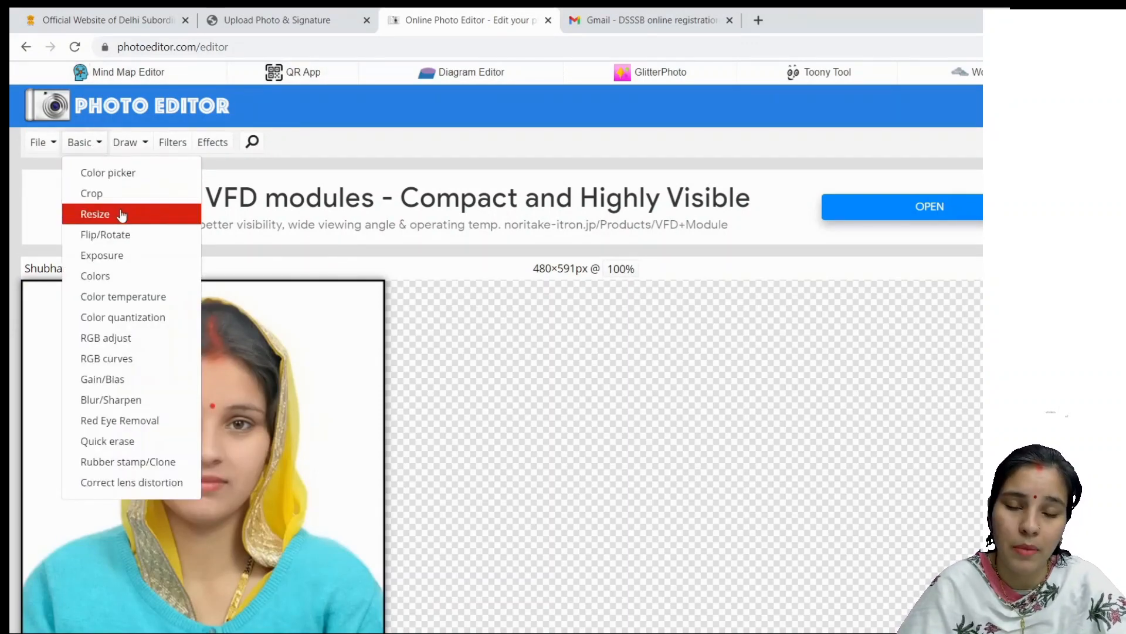
# Step: Apply a fixed resize of 480 × 672 px to the photo using Basic > Resize
pyautogui.click(123, 214)
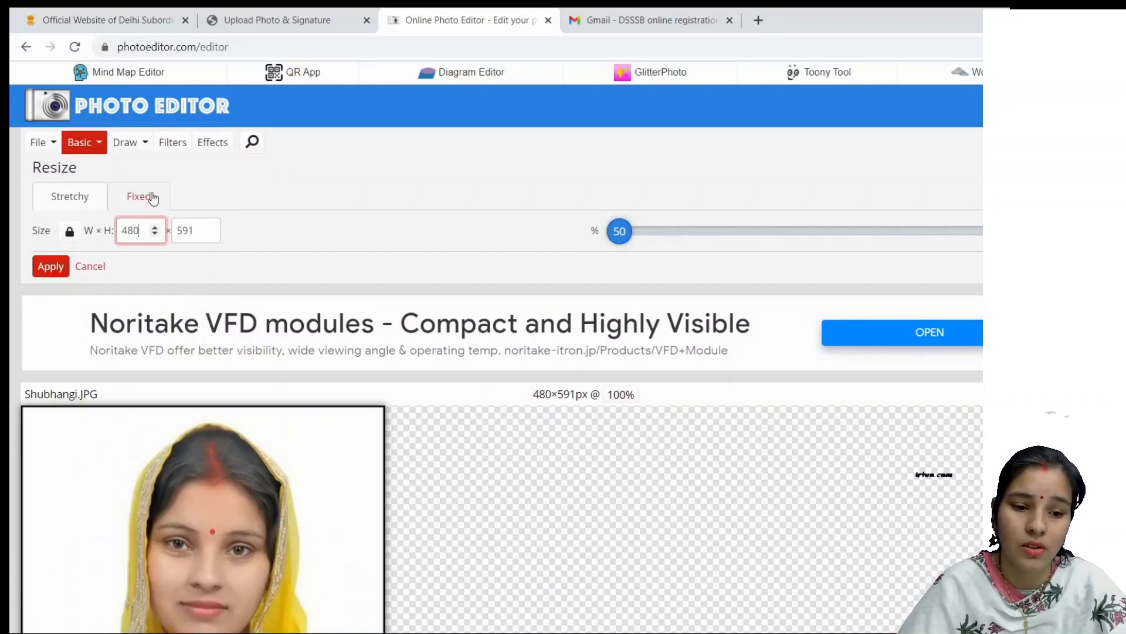
pyautogui.click(139, 198)
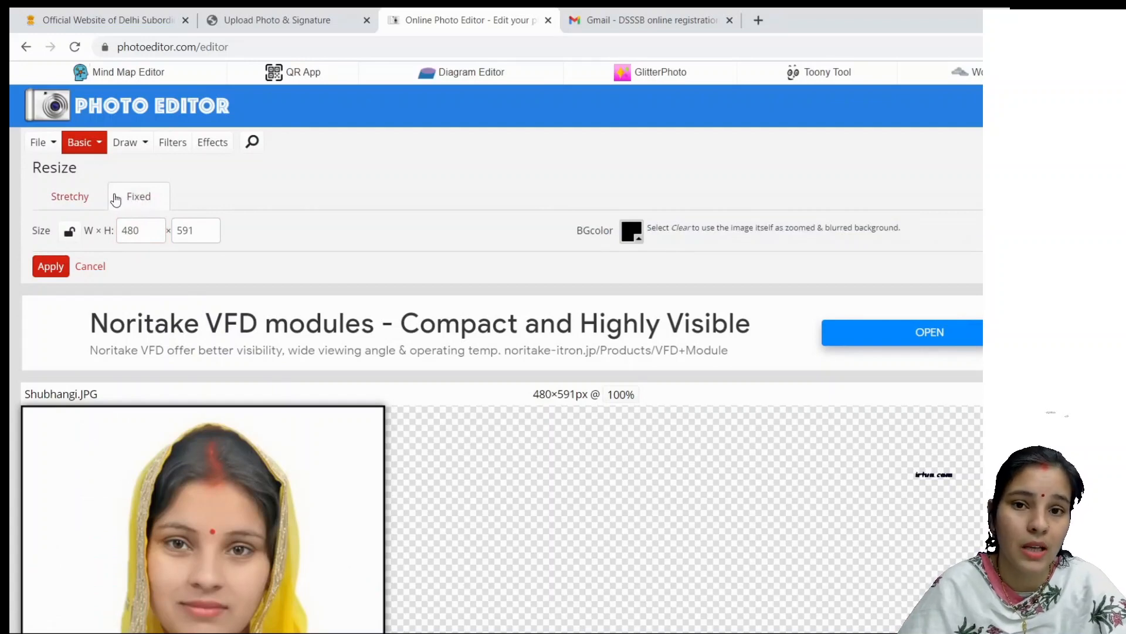
pyautogui.doubleClick(135, 230)
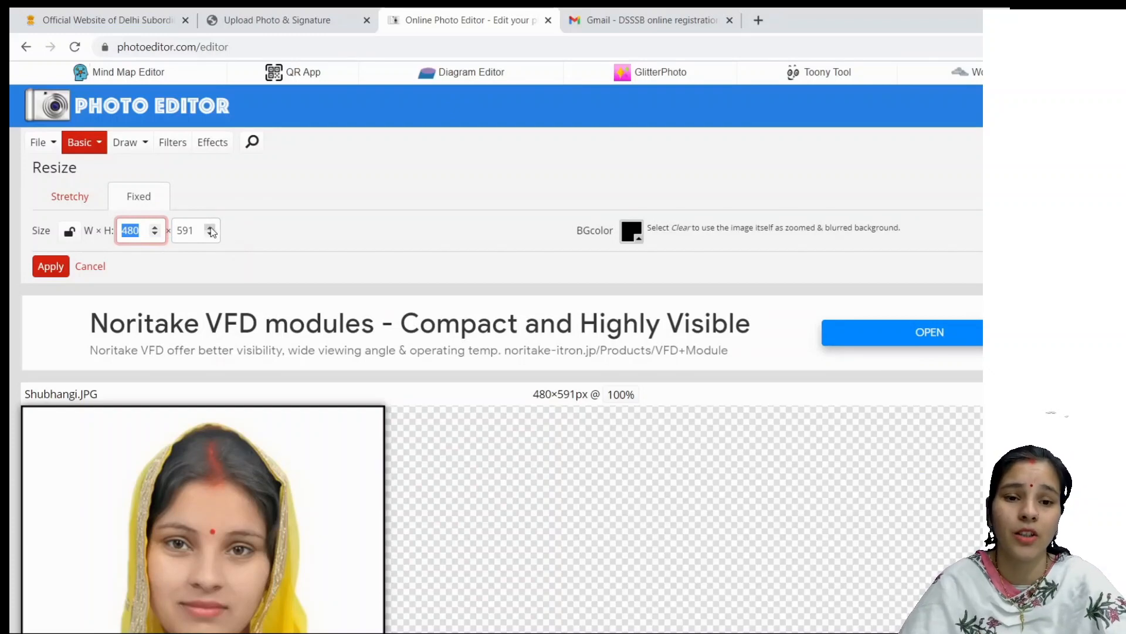
pyautogui.press('BackSpace')
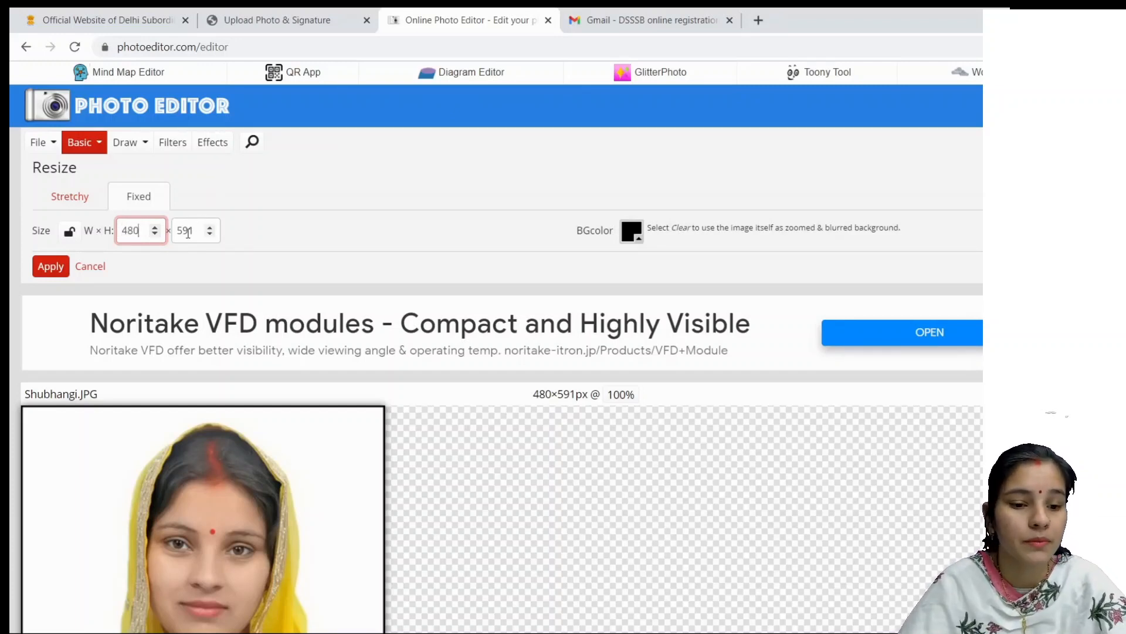
pyautogui.doubleClick(187, 233)
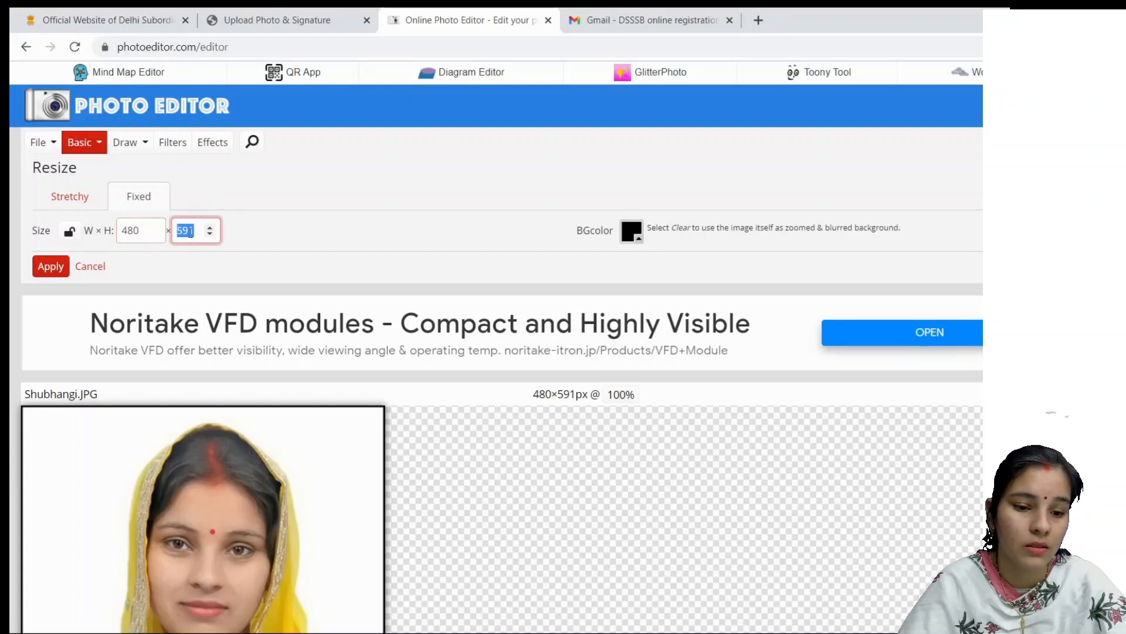
pyautogui.write('672')
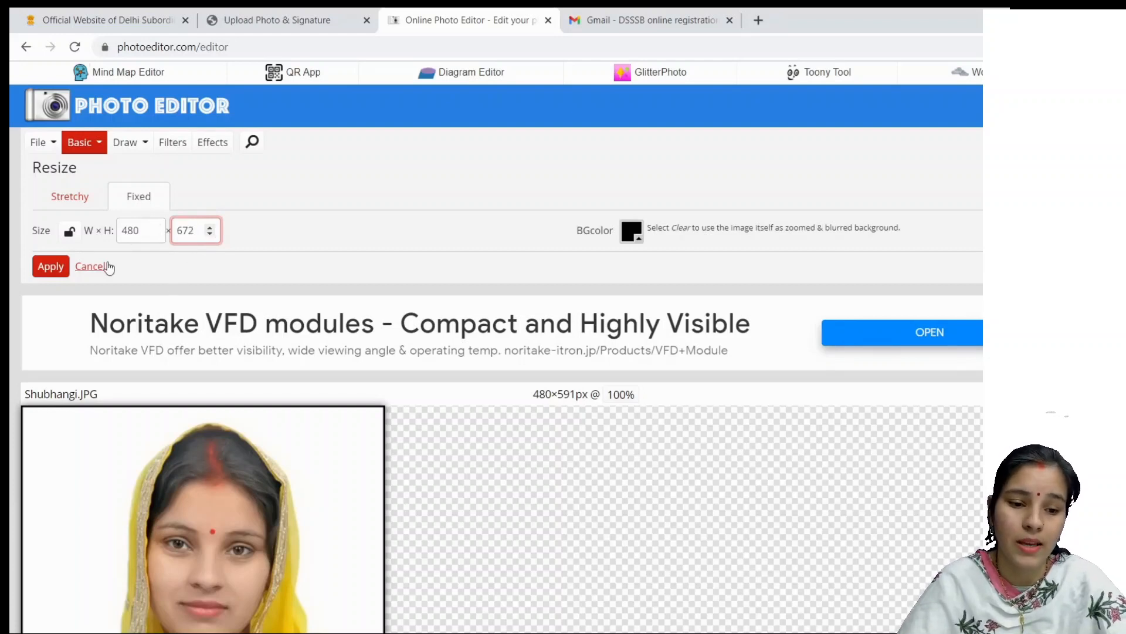
pyautogui.click(49, 268)
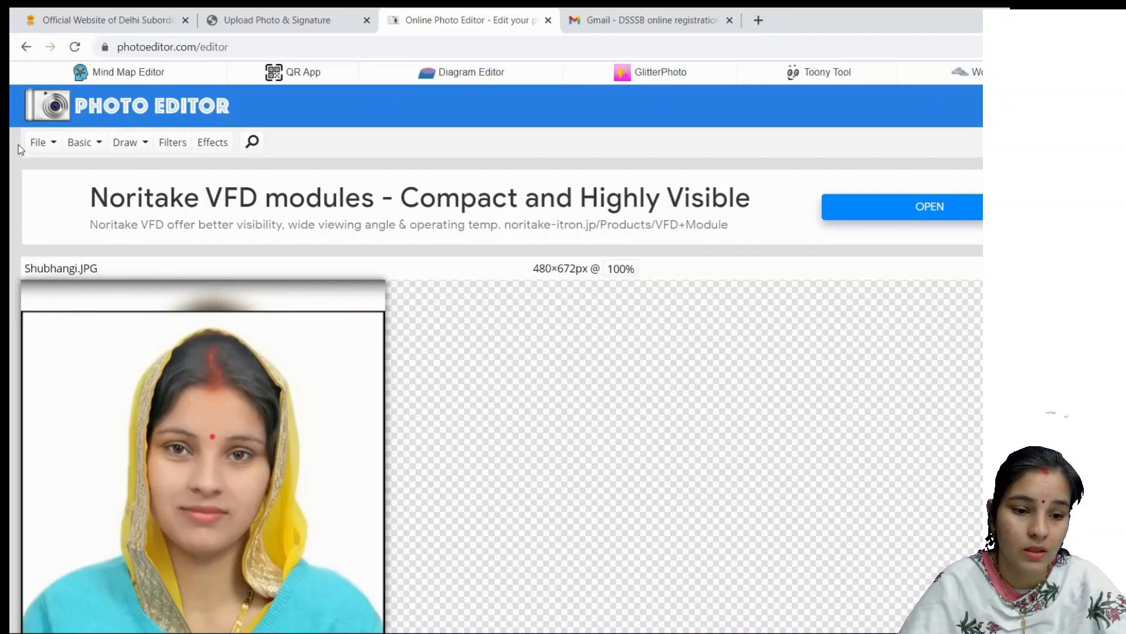
# Step: Save the image as a JPG, adding 'PPLPL' to the file name
pyautogui.click(50, 140)
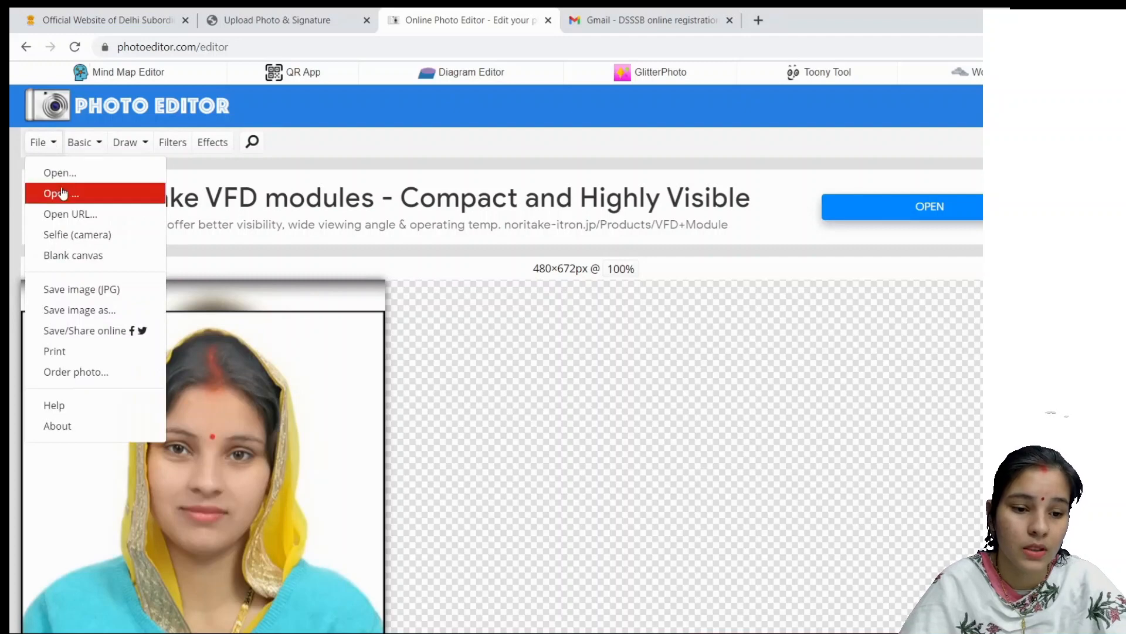
pyautogui.click(105, 311)
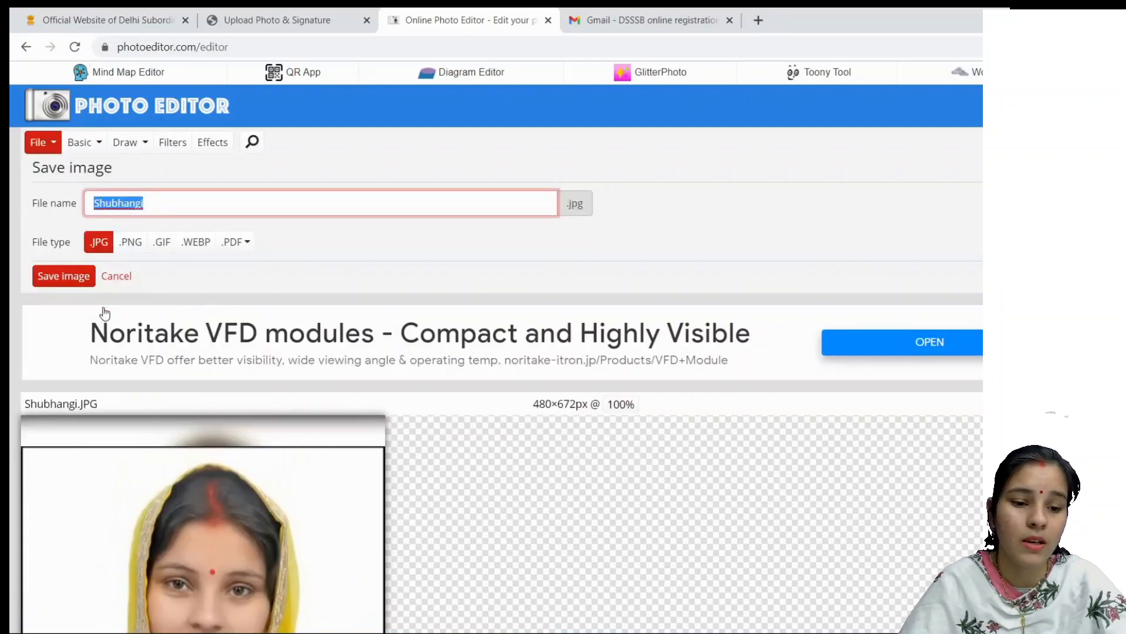
pyautogui.click(175, 206)
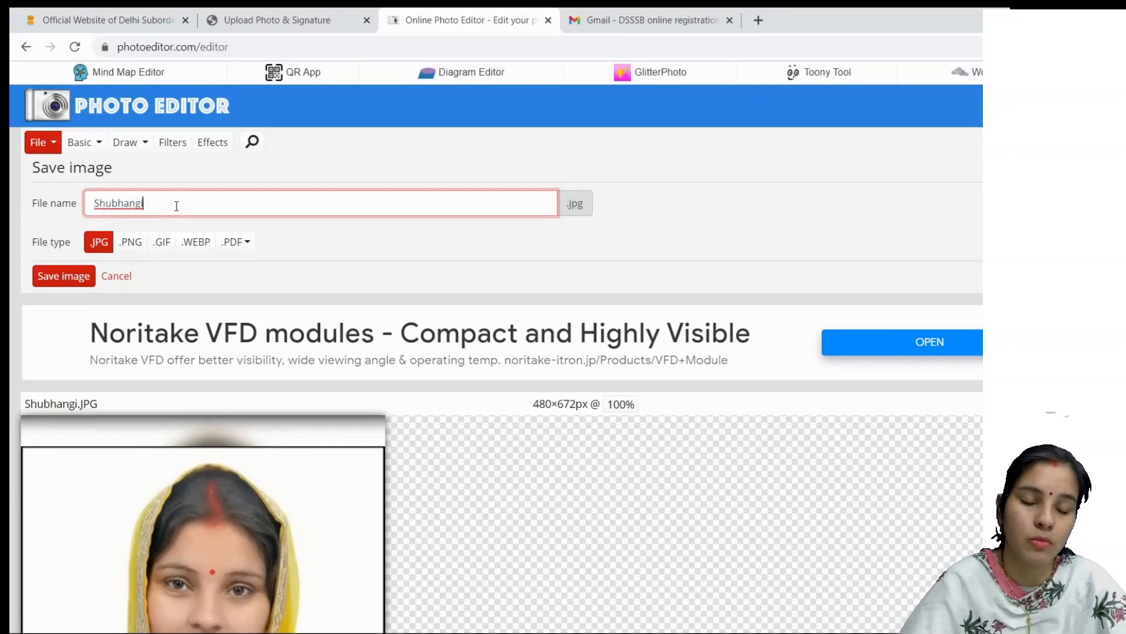
pyautogui.write('PPLPL')
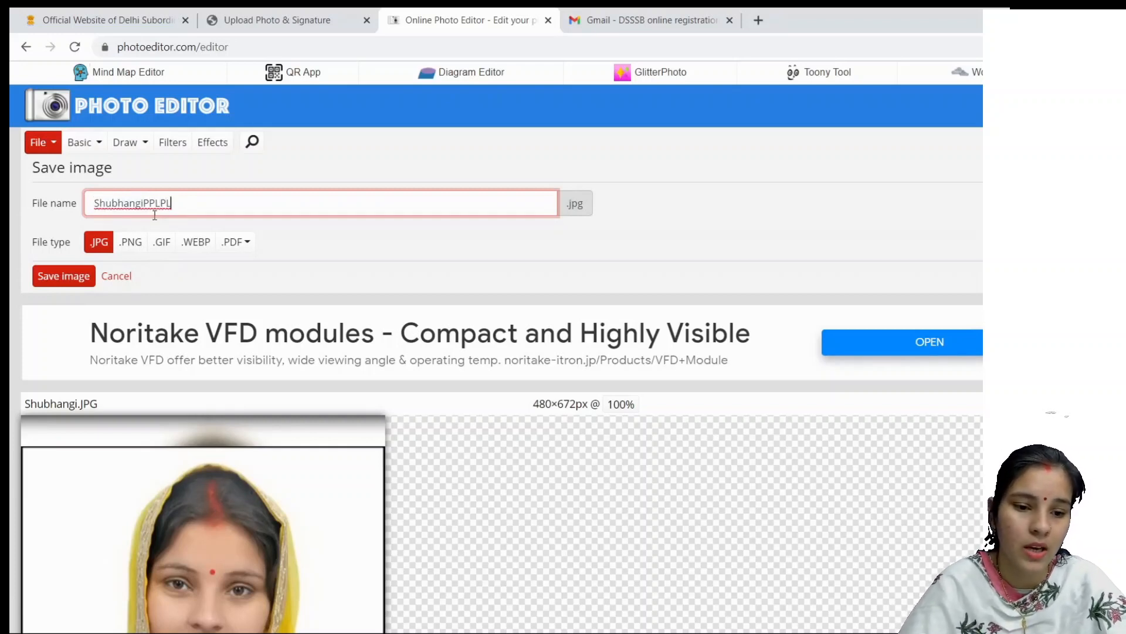
pyautogui.click(106, 246)
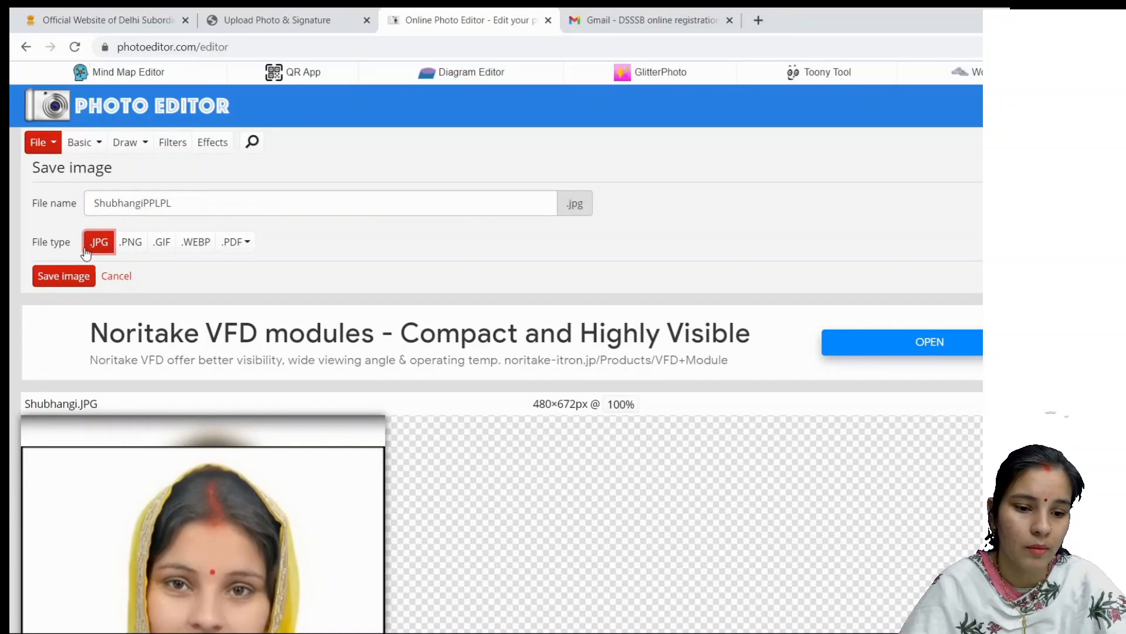
pyautogui.click(59, 274)
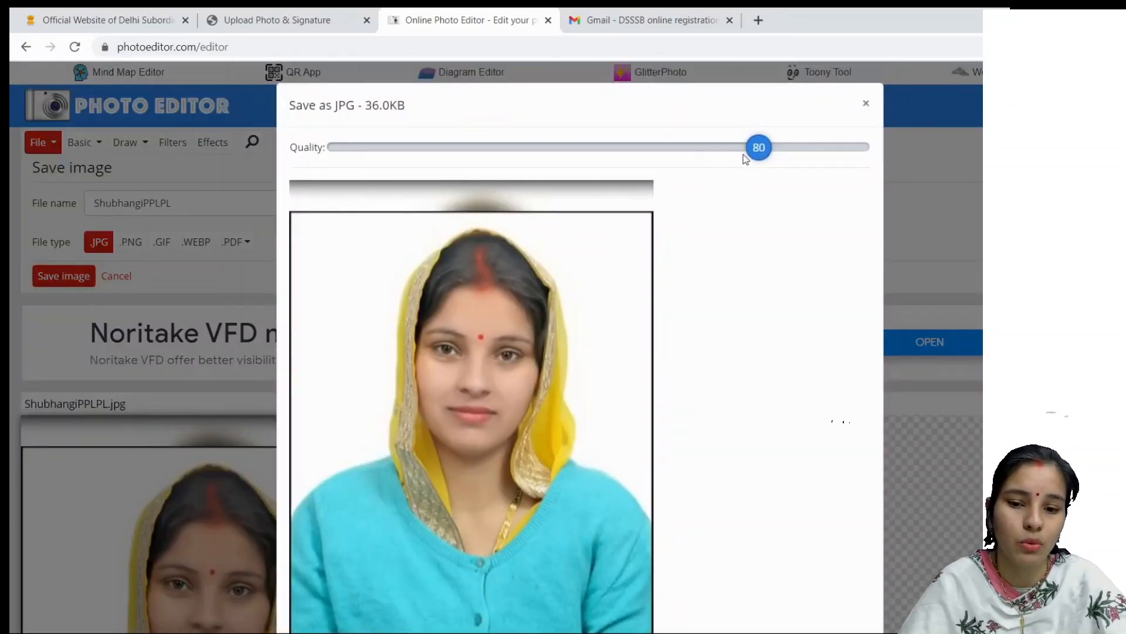
# Step: Set JPG quality to 100 and download the 201.4KB image
pyautogui.moveTo(757, 147); pyautogui.dragTo(877, 147)
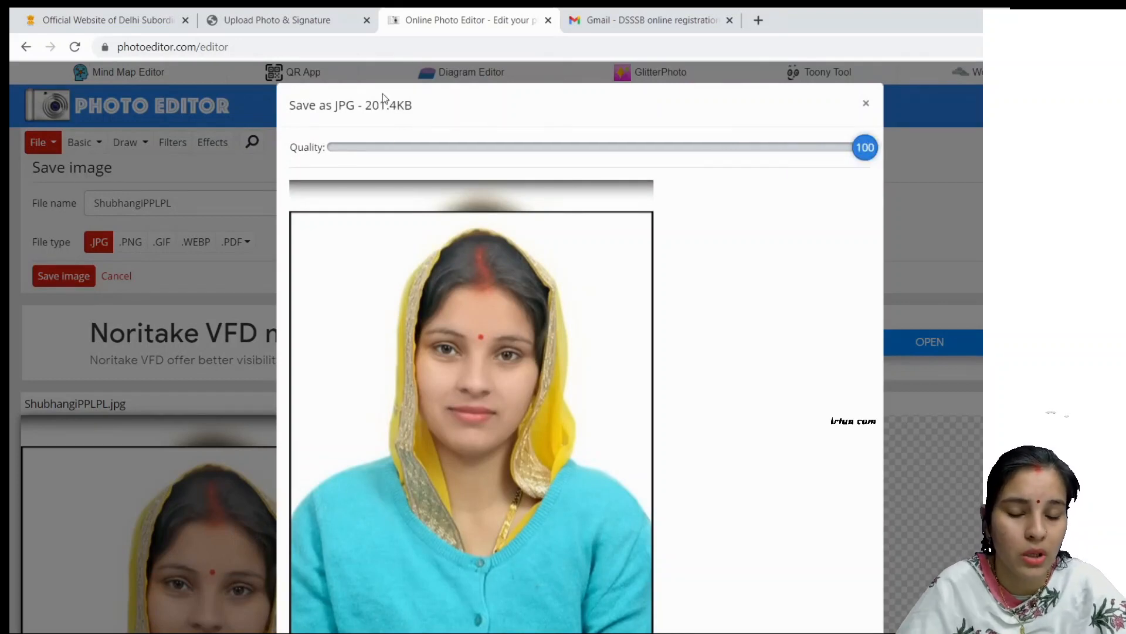
pyautogui.moveTo(366, 103); pyautogui.dragTo(404, 106)
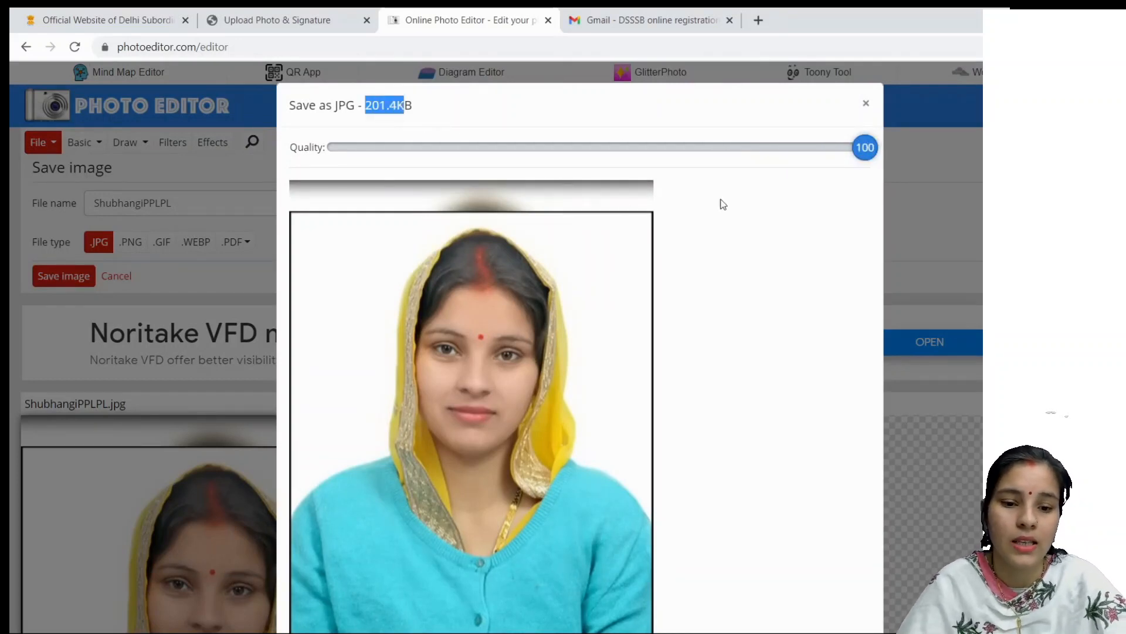
pyautogui.click(797, 157)
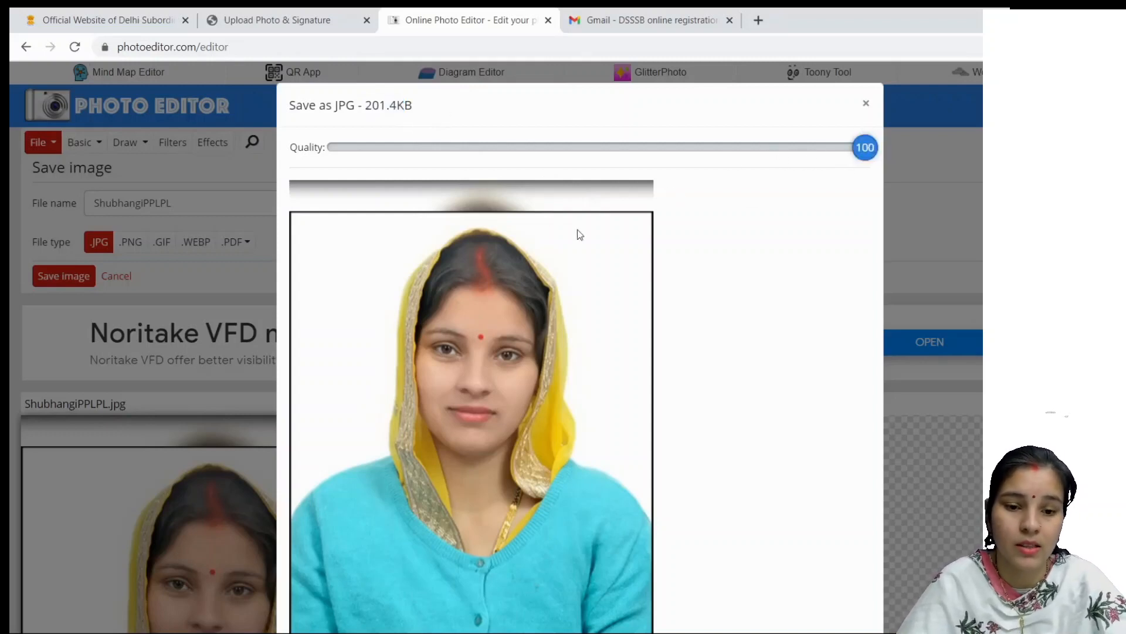
pyautogui.scroll(-3, 614, 330)
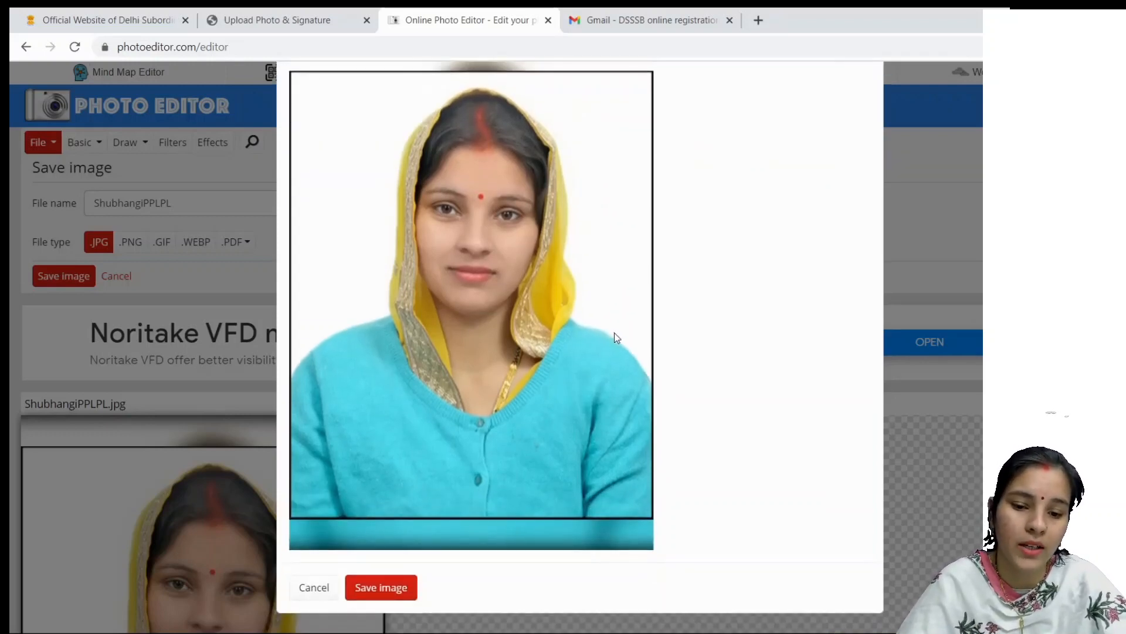
pyautogui.click(382, 588)
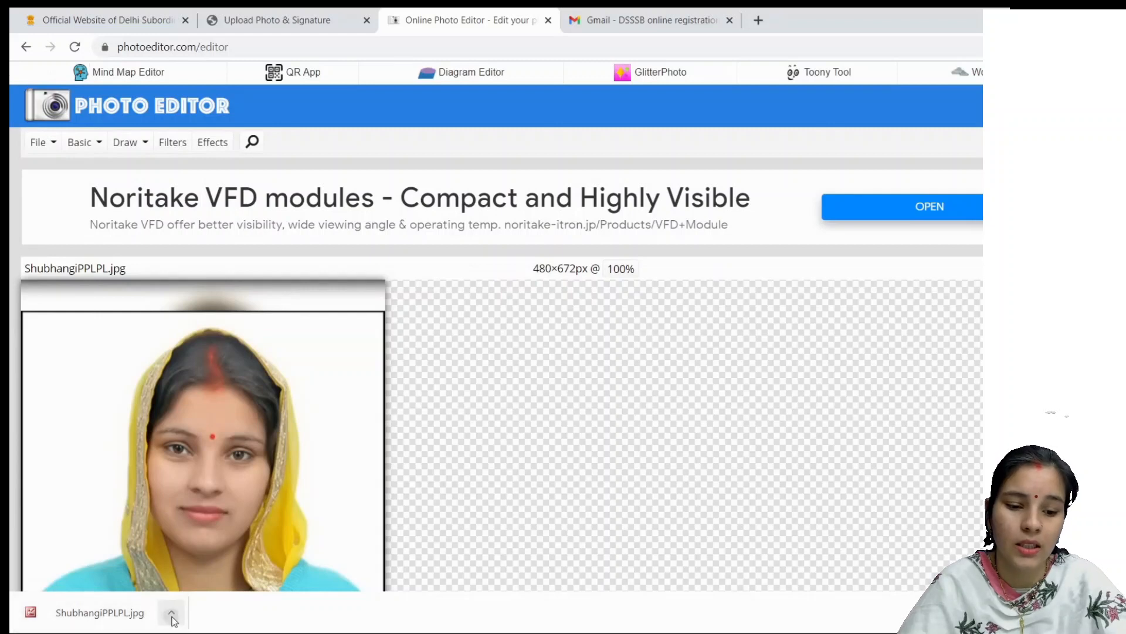
pyautogui.click(174, 621)
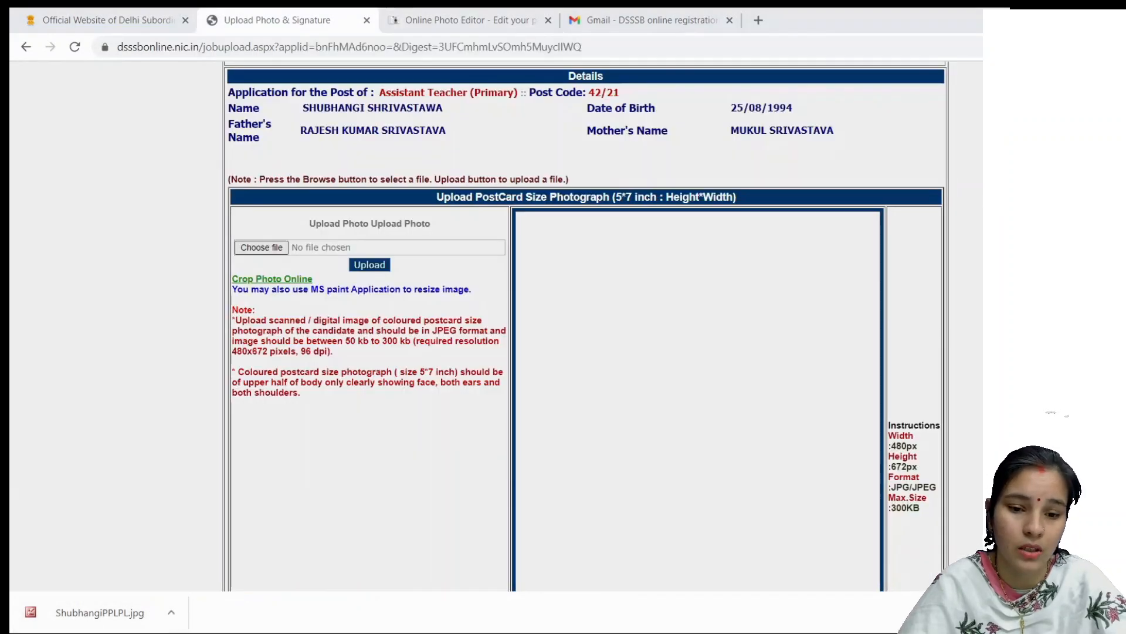
# Step: Upload the resized JPG as the photograph, check its preview, and go back to the Photo Editor tab
pyautogui.press('Return')
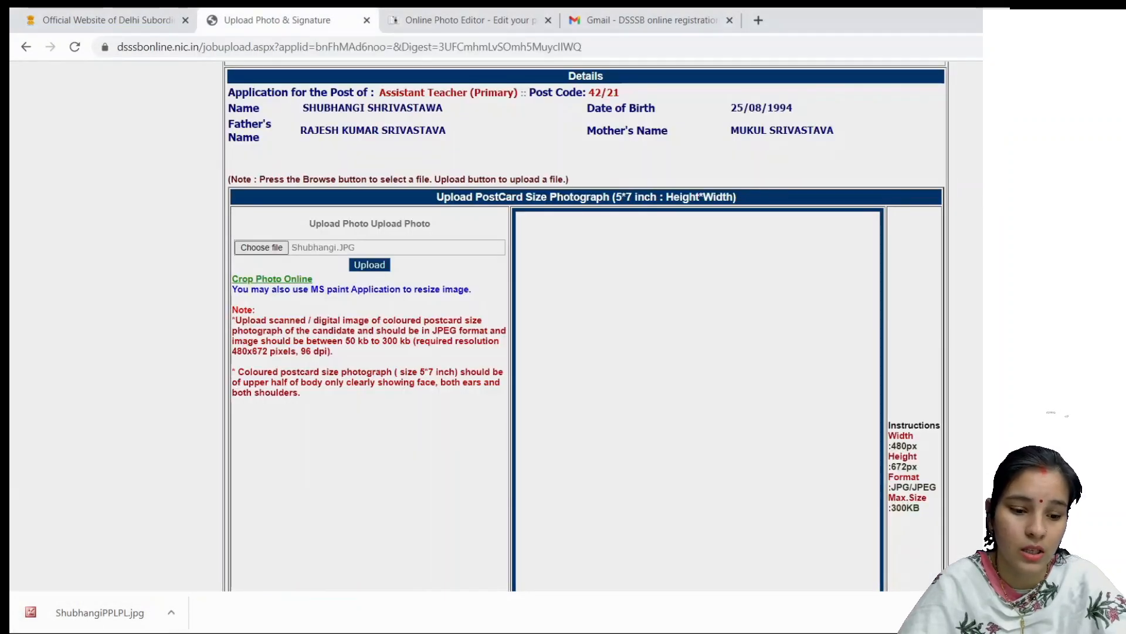
pyautogui.click(370, 264)
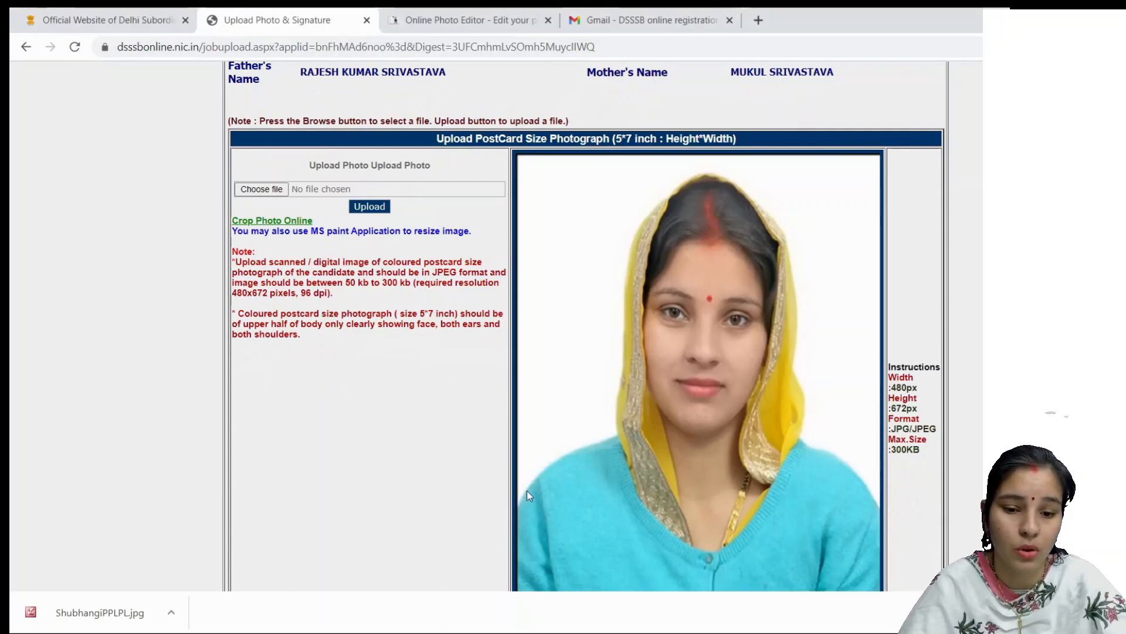
pyautogui.scroll(-10, 519, 502)
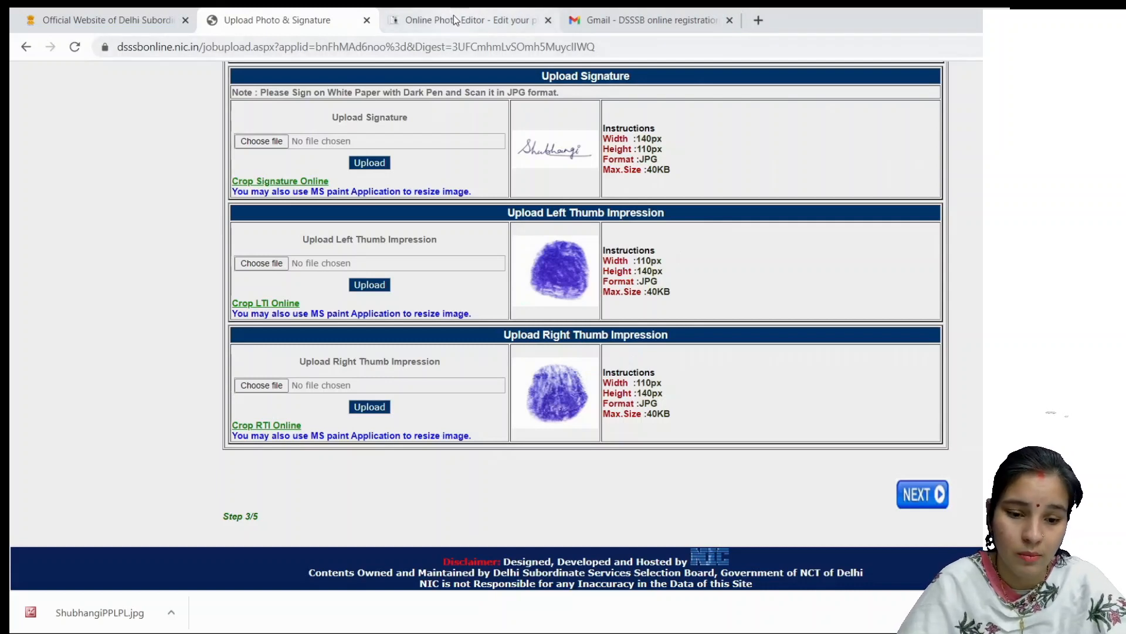
pyautogui.scroll(1, 727, 291)
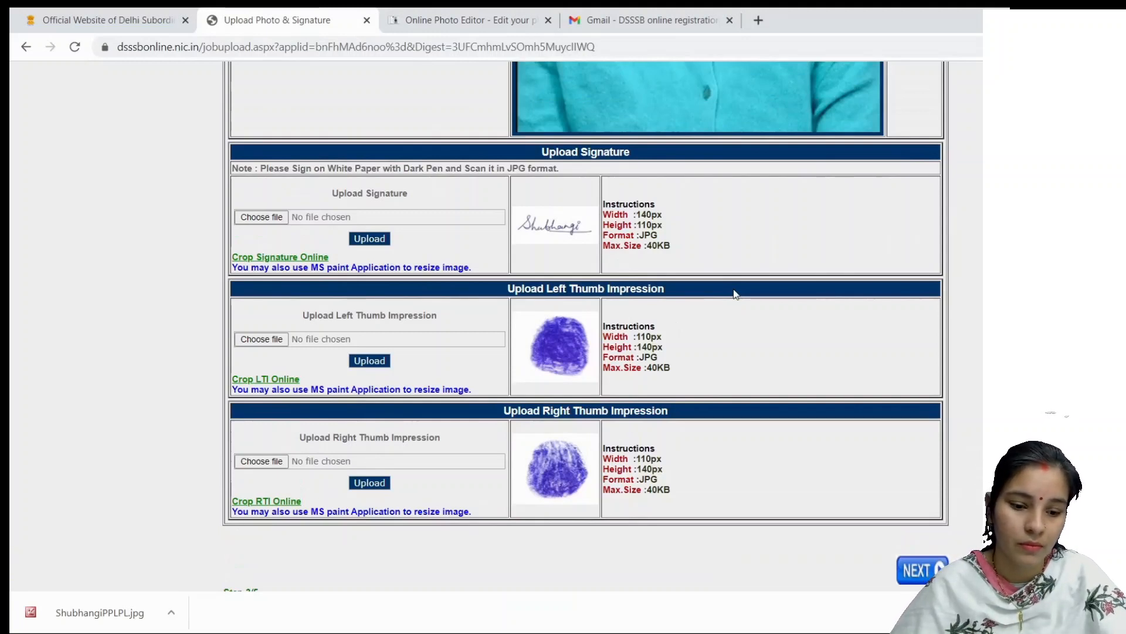
pyautogui.scroll(5, 779, 294)
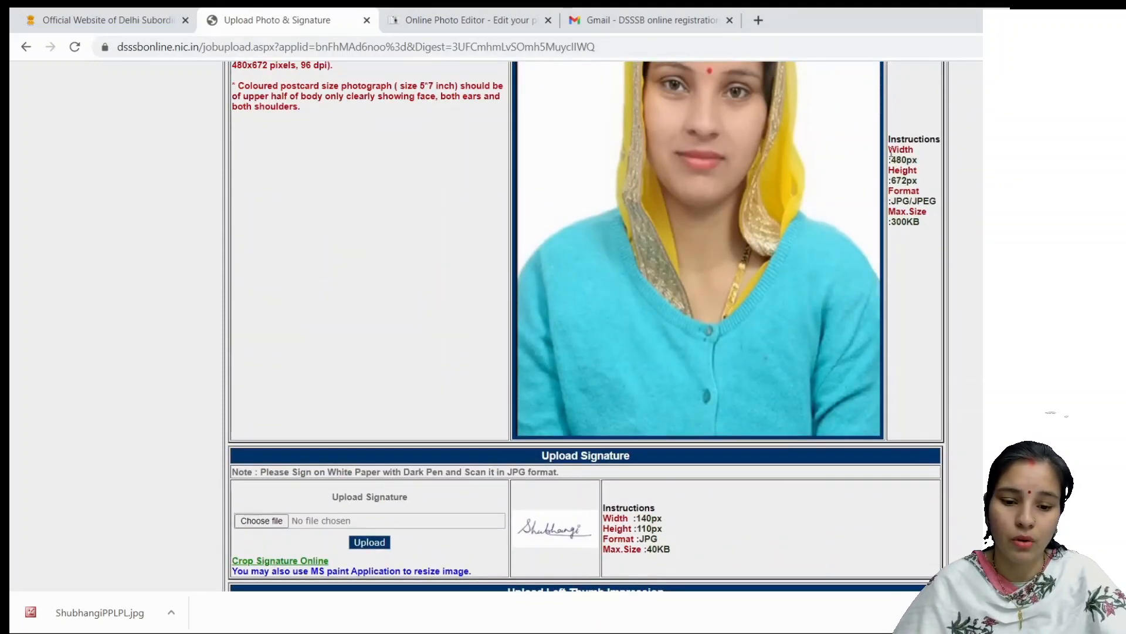
pyautogui.scroll(-4, 874, 217)
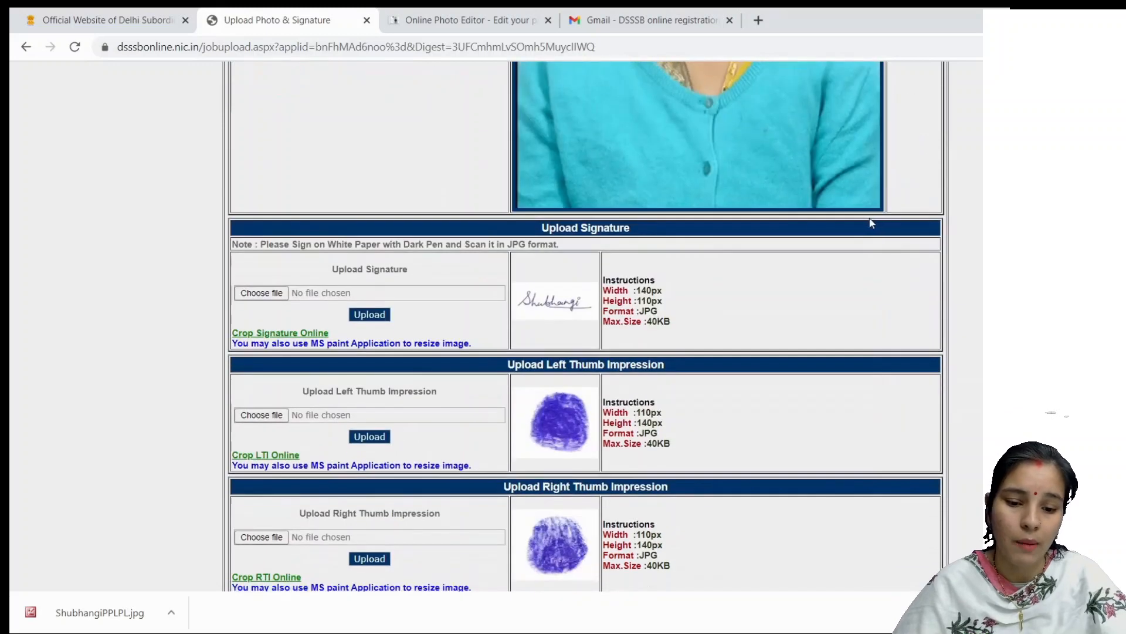
pyautogui.scroll(-2, 644, 335)
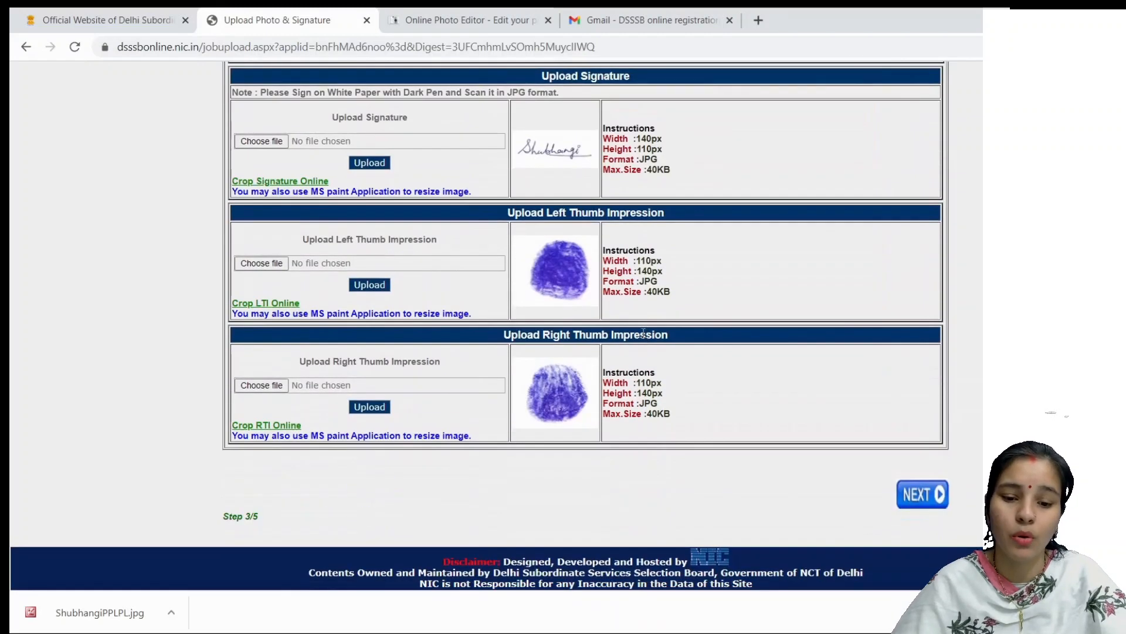
pyautogui.click(471, 17)
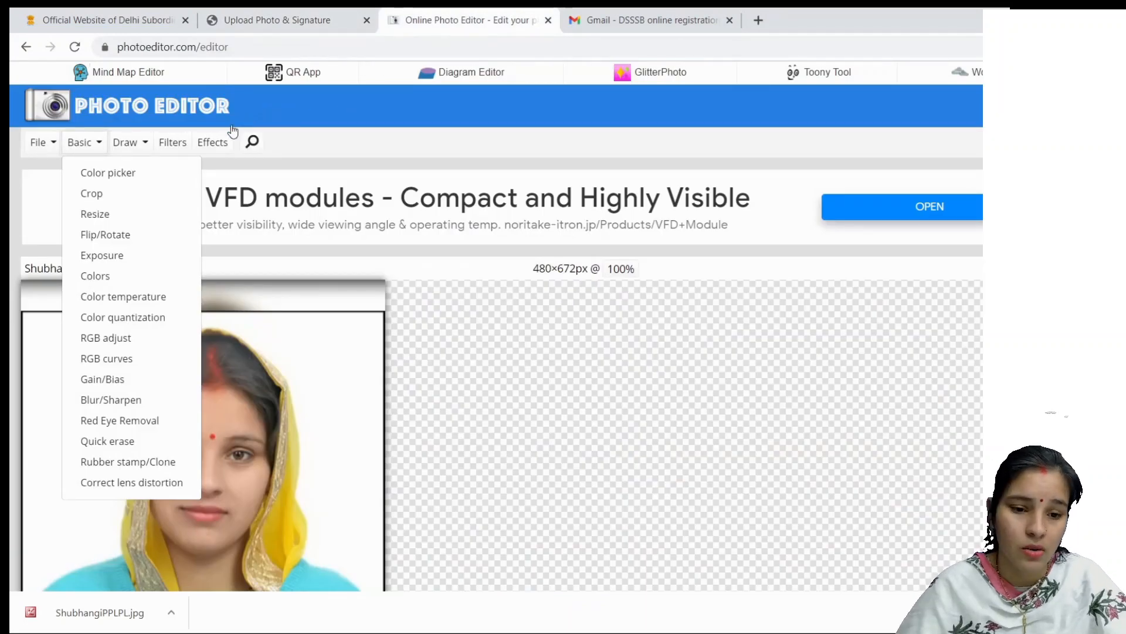
# Step: Change the Basic > Resize width from 480 to 485 (height 679), then return to the DSSSB upload tab unapplied
pyautogui.click(127, 212)
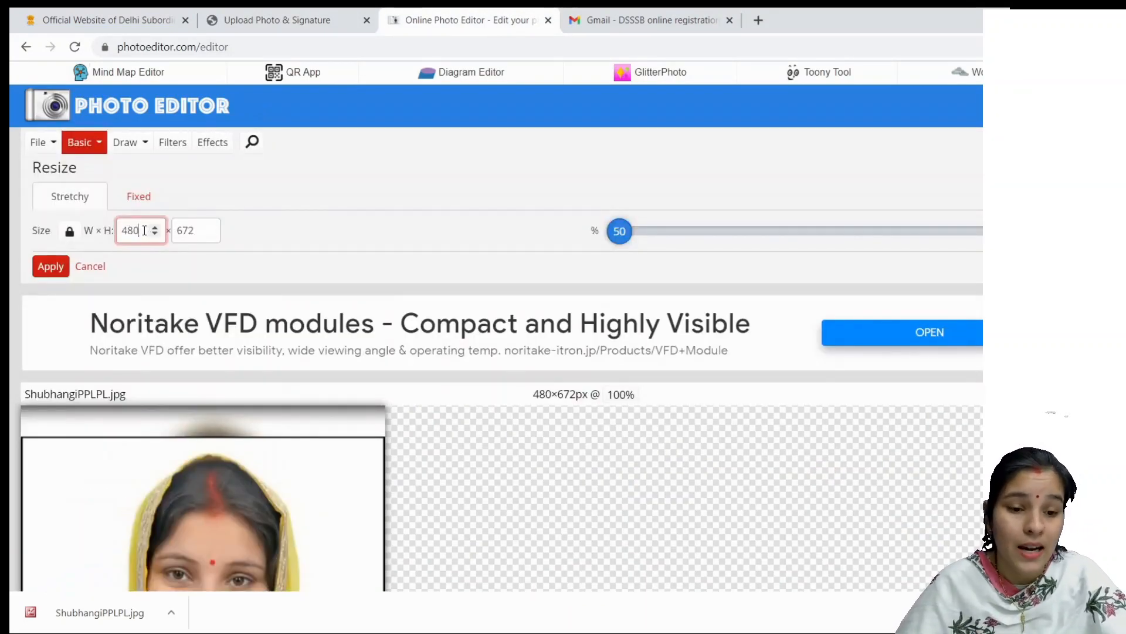
pyautogui.moveTo(143, 231); pyautogui.dragTo(118, 230)
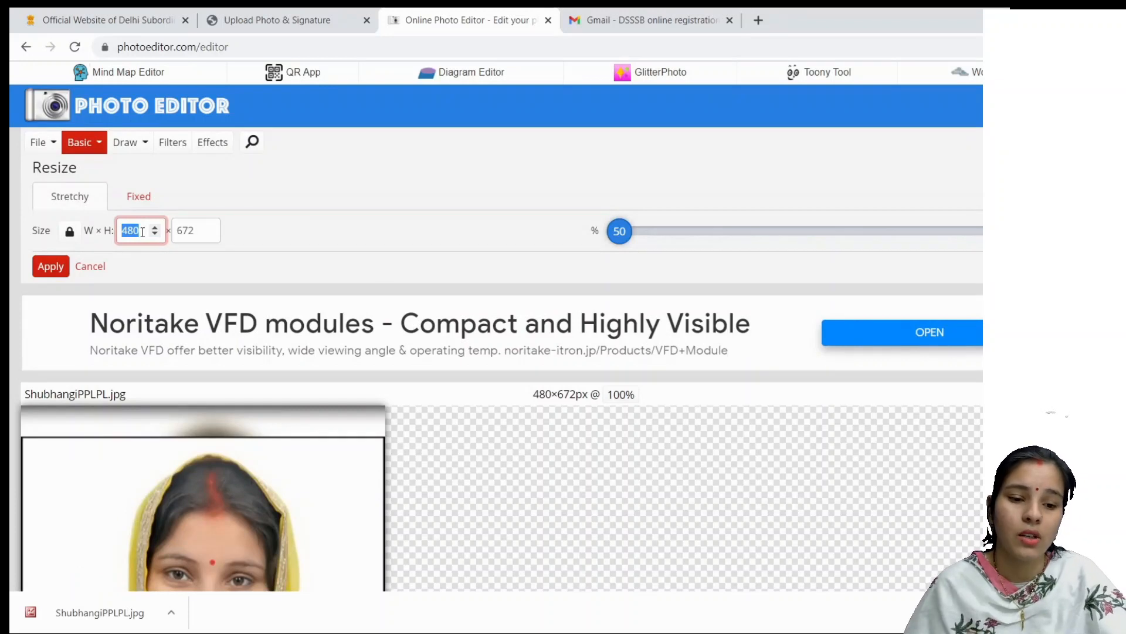
pyautogui.press('BackSpace')
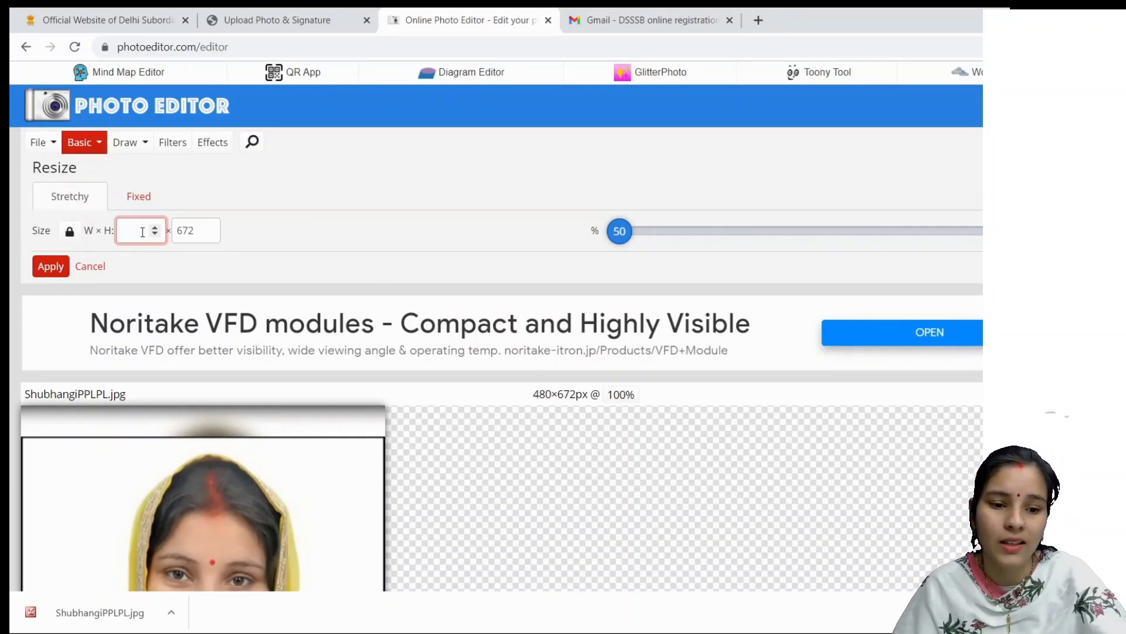
pyautogui.write('4')
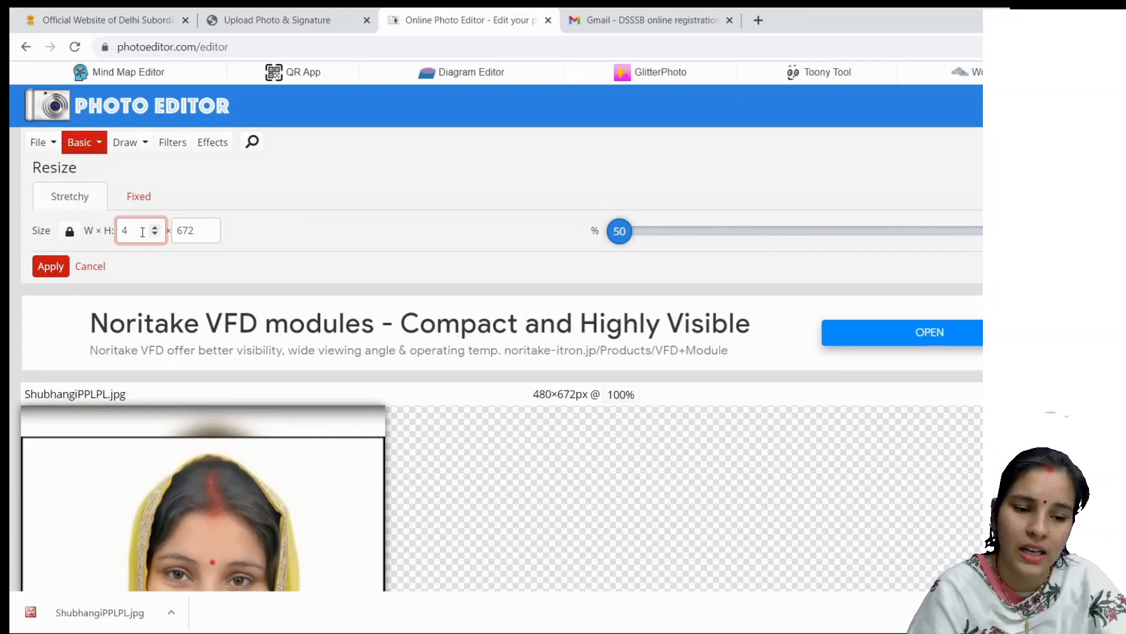
pyautogui.write('85')
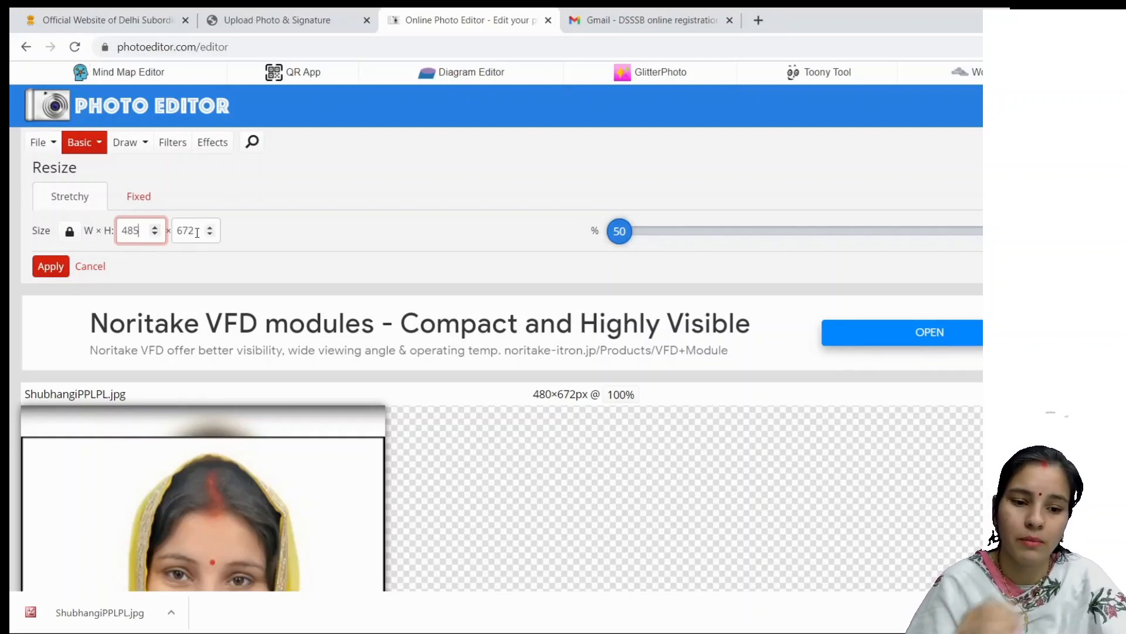
pyautogui.click(190, 234)
pyautogui.moveTo(195, 230); pyautogui.dragTo(179, 229)
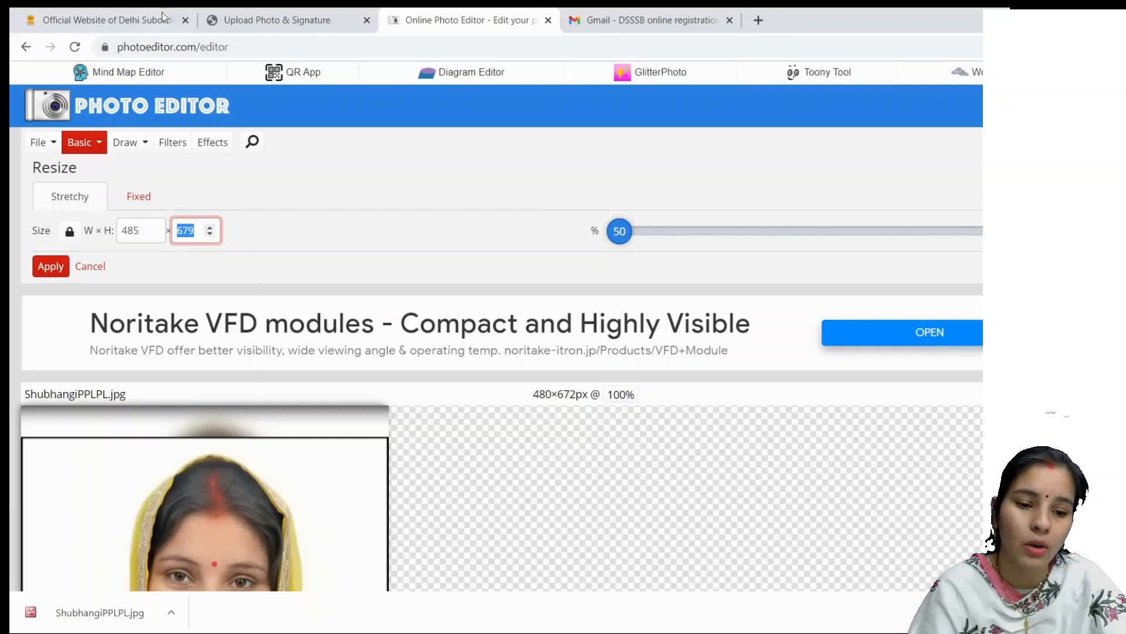
pyautogui.click(248, 14)
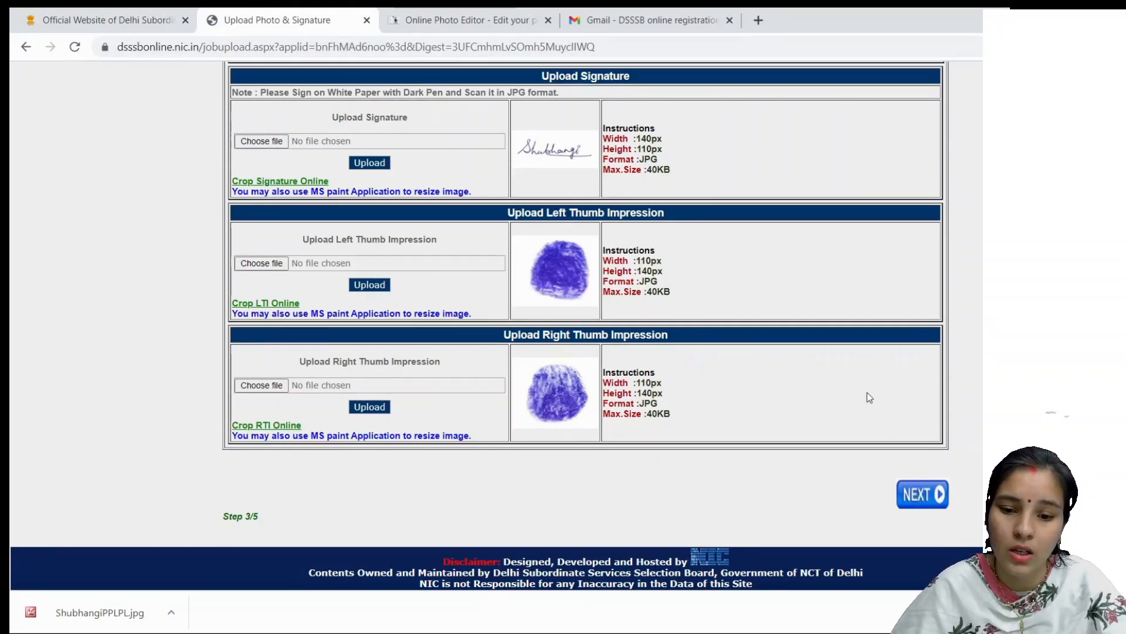
# Step: Continue from the bottom of the photo and signature upload page to the Step 2/5 qualification category page
pyautogui.scroll(3, 863, 378)
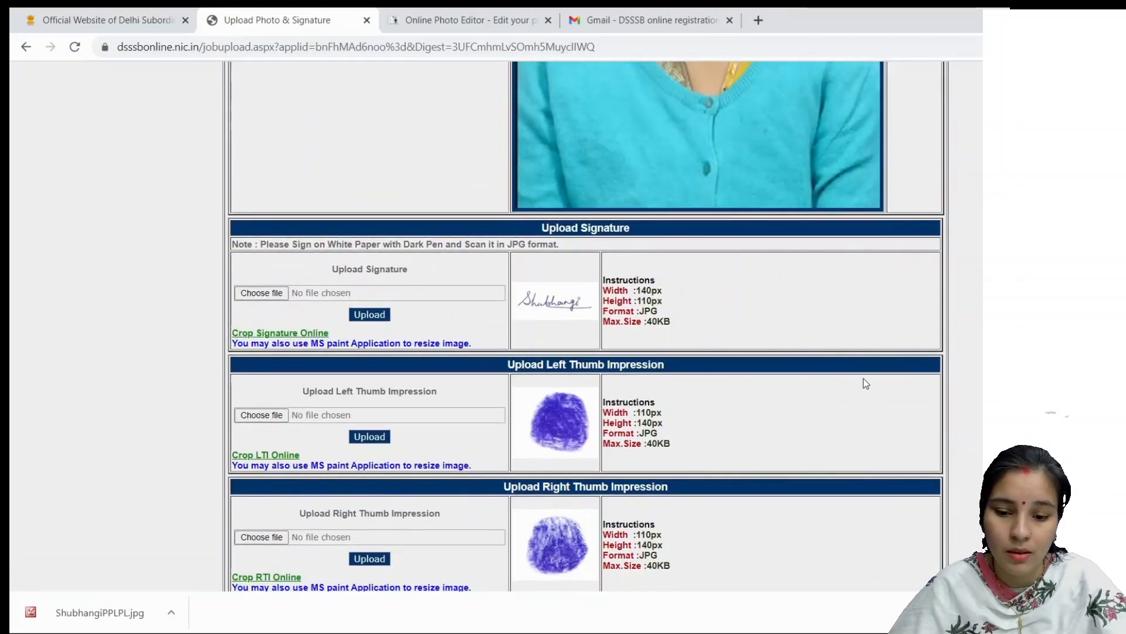
pyautogui.scroll(7, 863, 378)
pyautogui.scroll(-7, 863, 379)
pyautogui.scroll(-3, 864, 379)
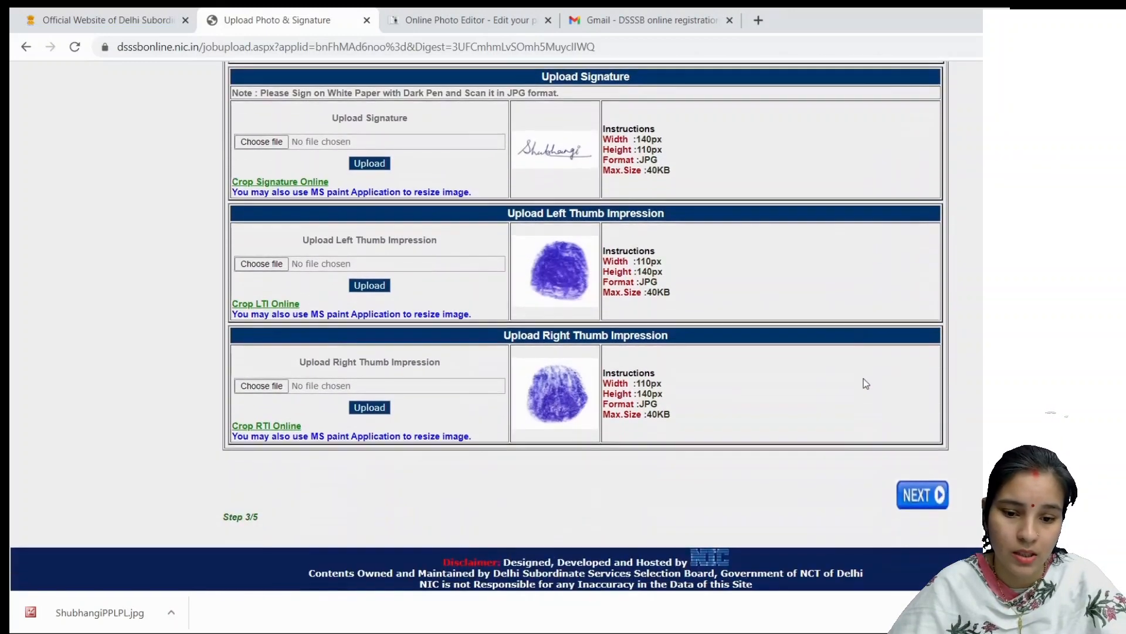
pyautogui.click(919, 499)
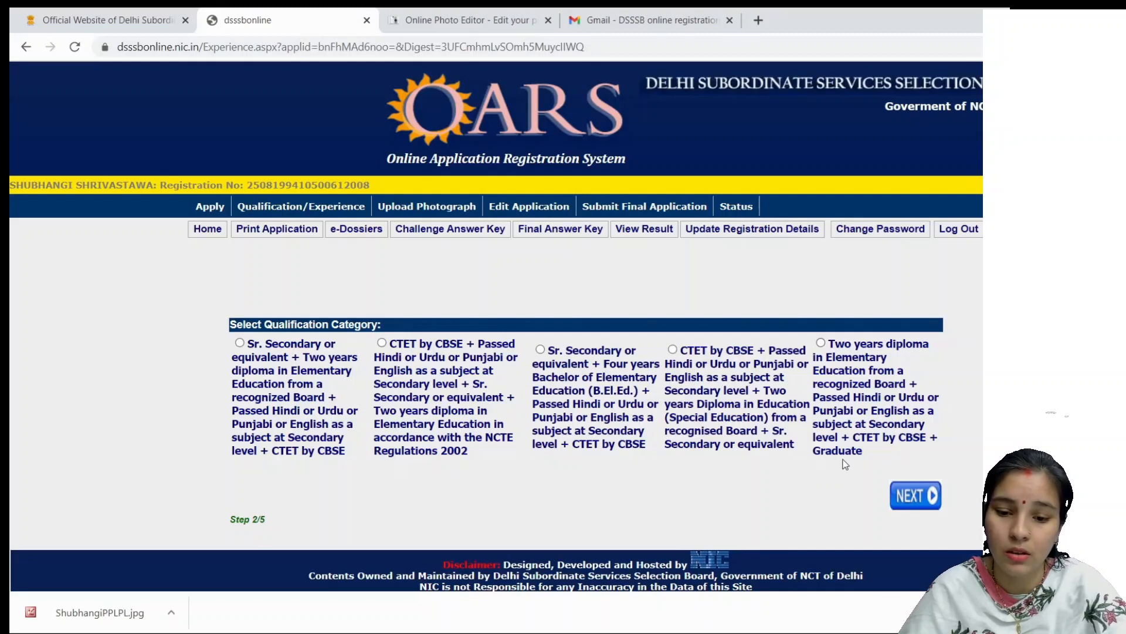
# Step: Select the fifth category, 'Two years diploma ... Graduate', and accept the warning that earlier qualifications will be removed
pyautogui.click(820, 344)
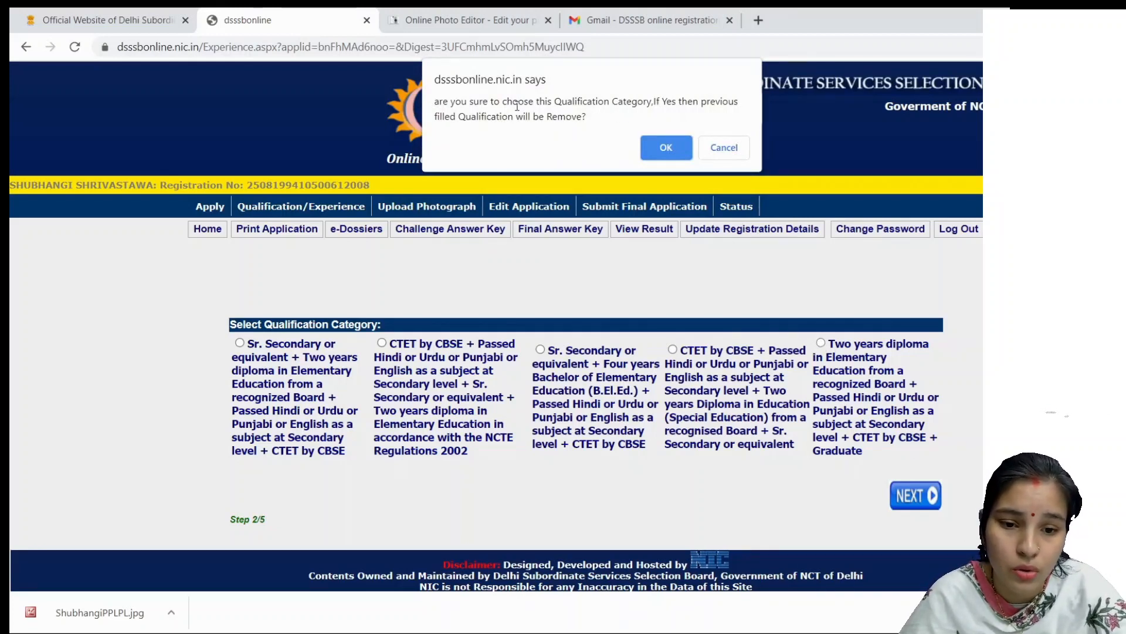
pyautogui.moveTo(461, 101); pyautogui.dragTo(715, 101)
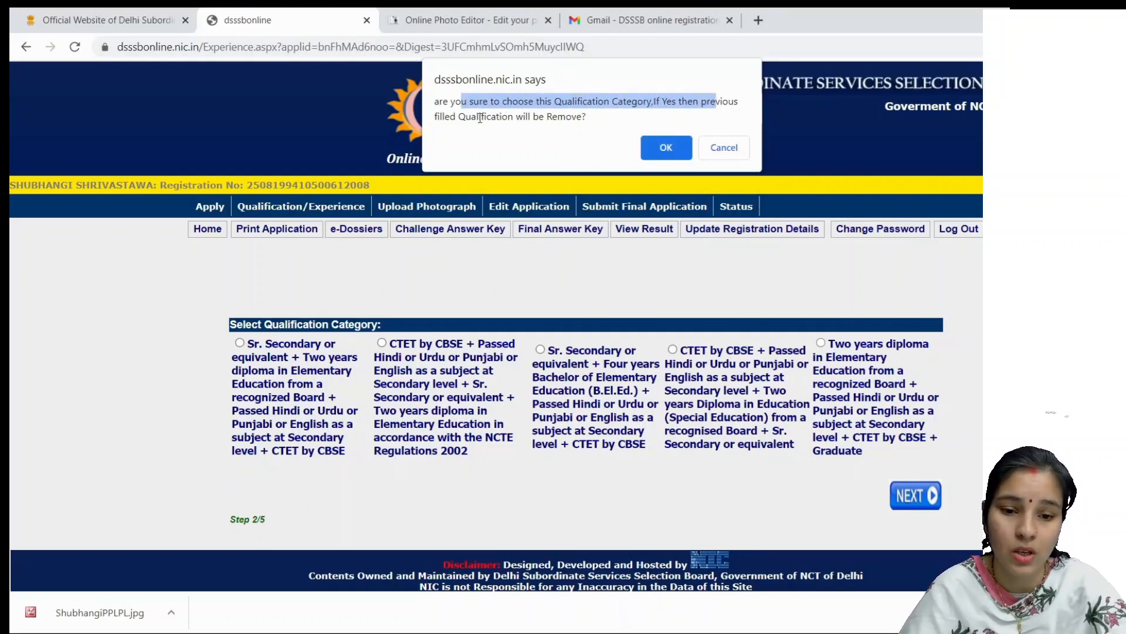
pyautogui.moveTo(468, 101); pyautogui.dragTo(550, 120)
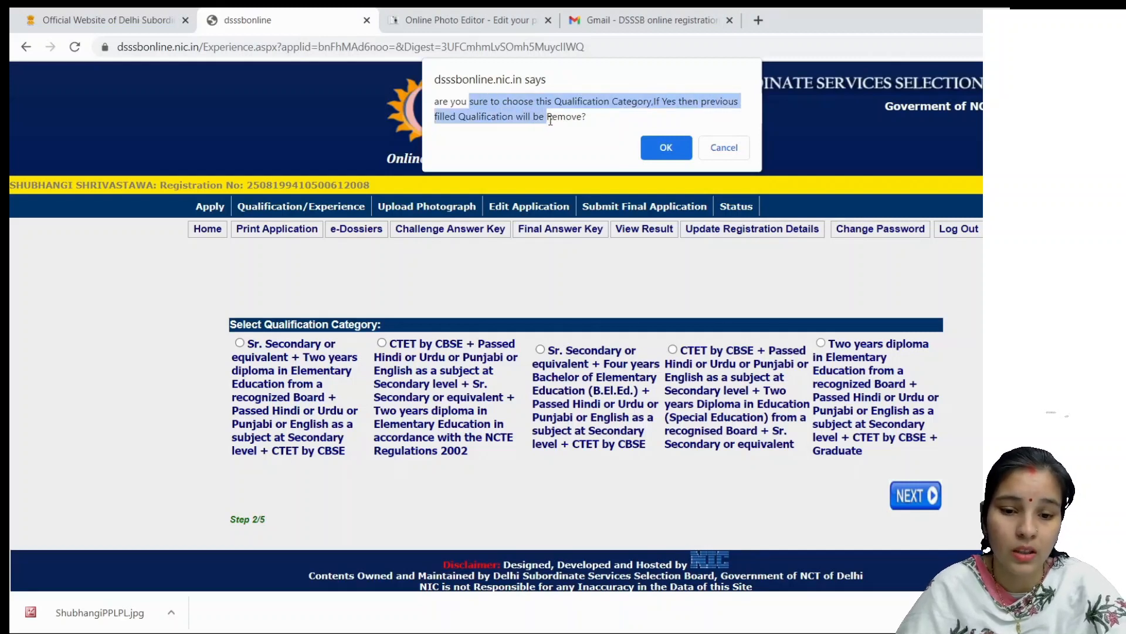
pyautogui.click(560, 112)
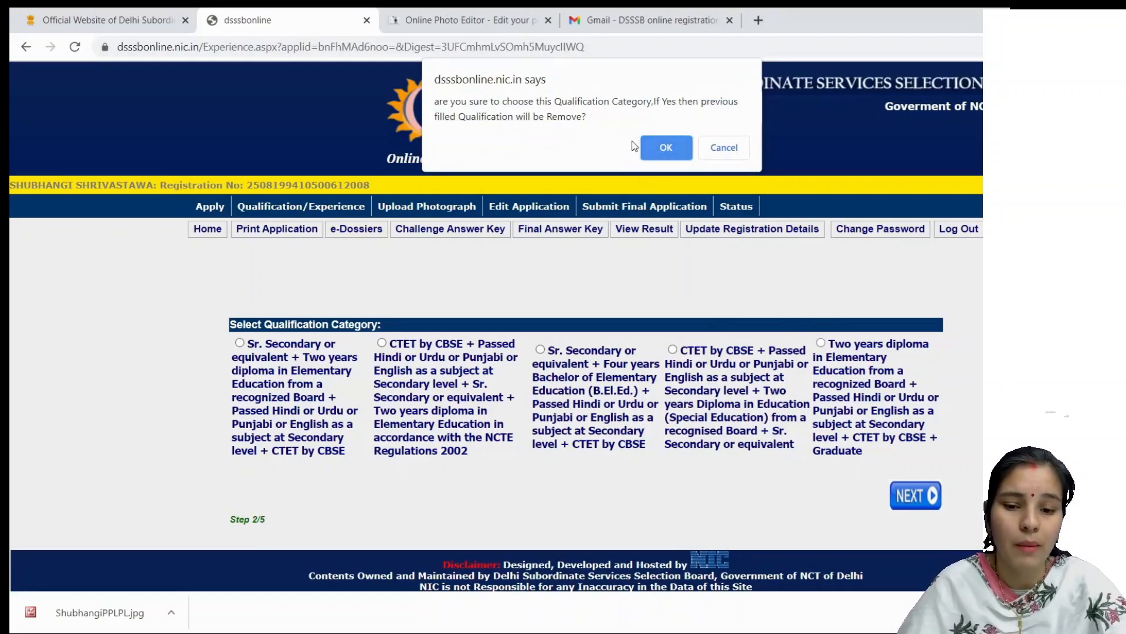
pyautogui.click(664, 145)
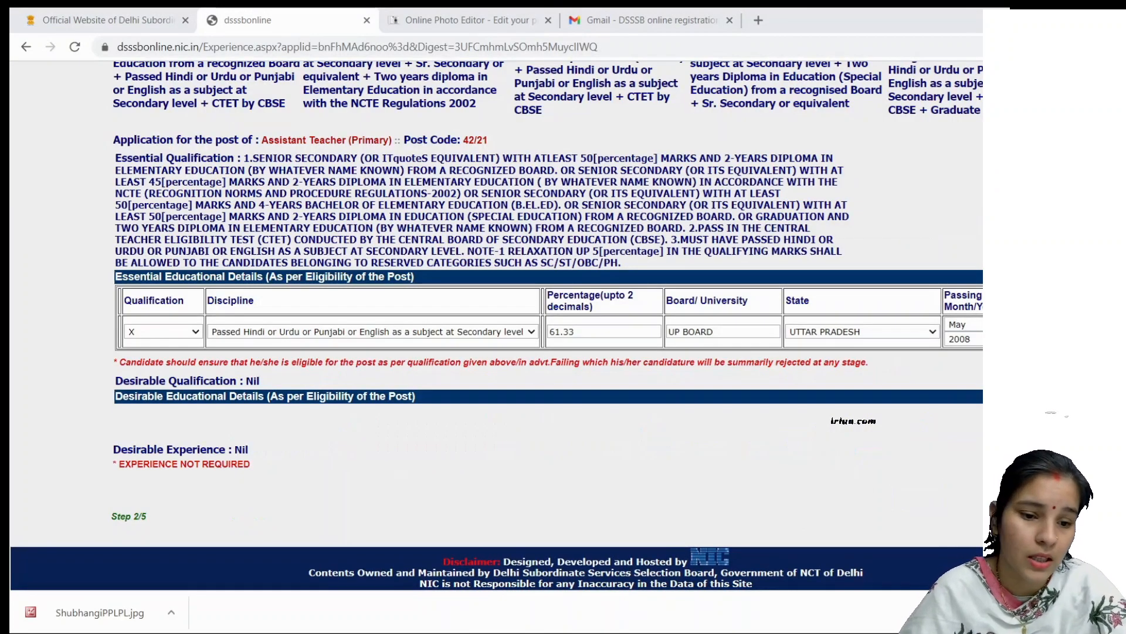
# Step: Keep X as the qualification, pick its discipline, and save the row (61.33%, UP Board, 05/2008)
pyautogui.scroll(4, 975, 355)
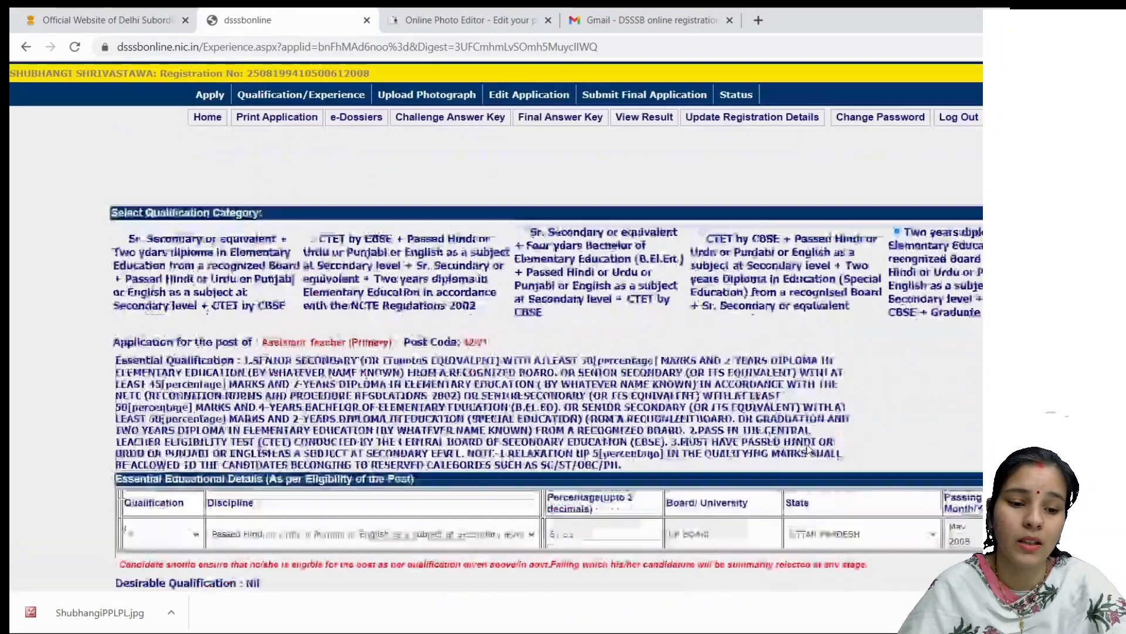
pyautogui.scroll(-4, 524, 307)
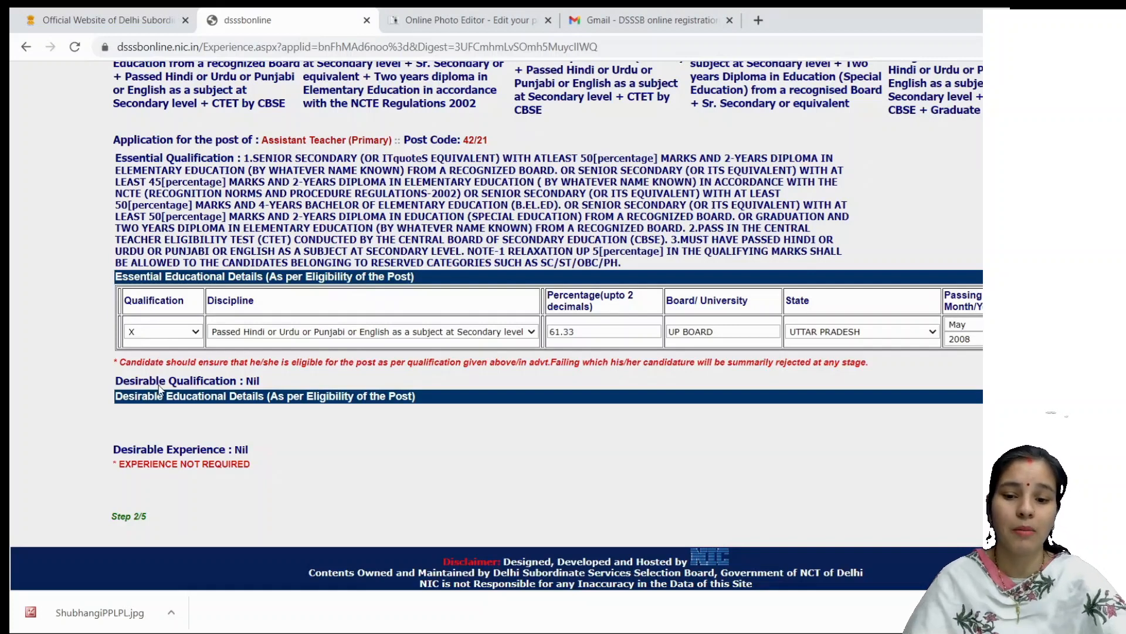
pyautogui.click(171, 333)
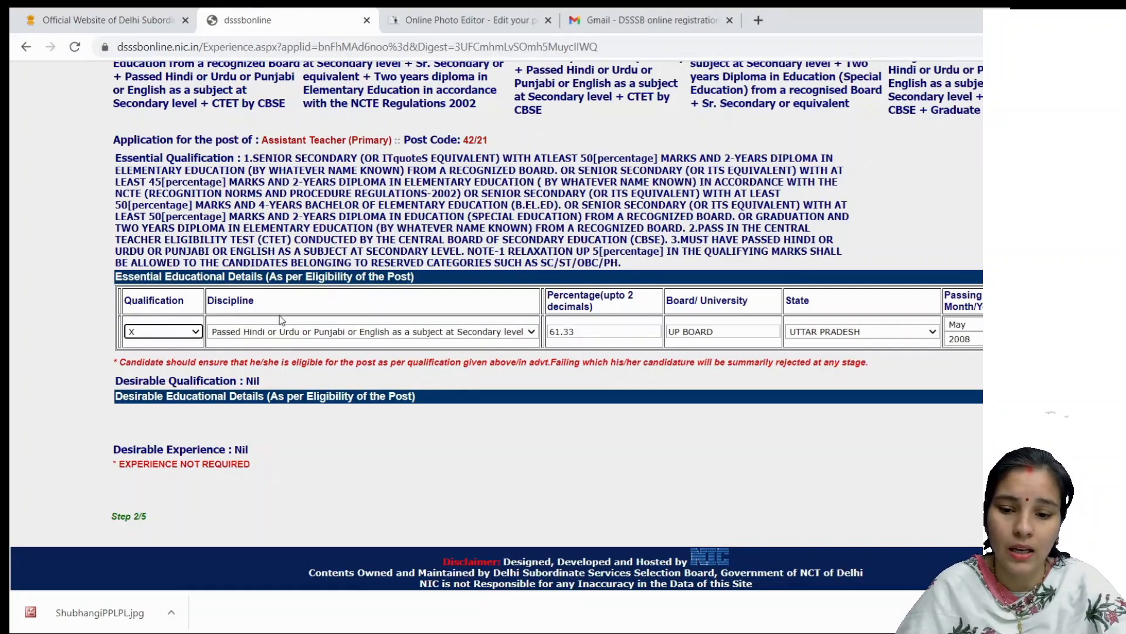
pyautogui.click(291, 339)
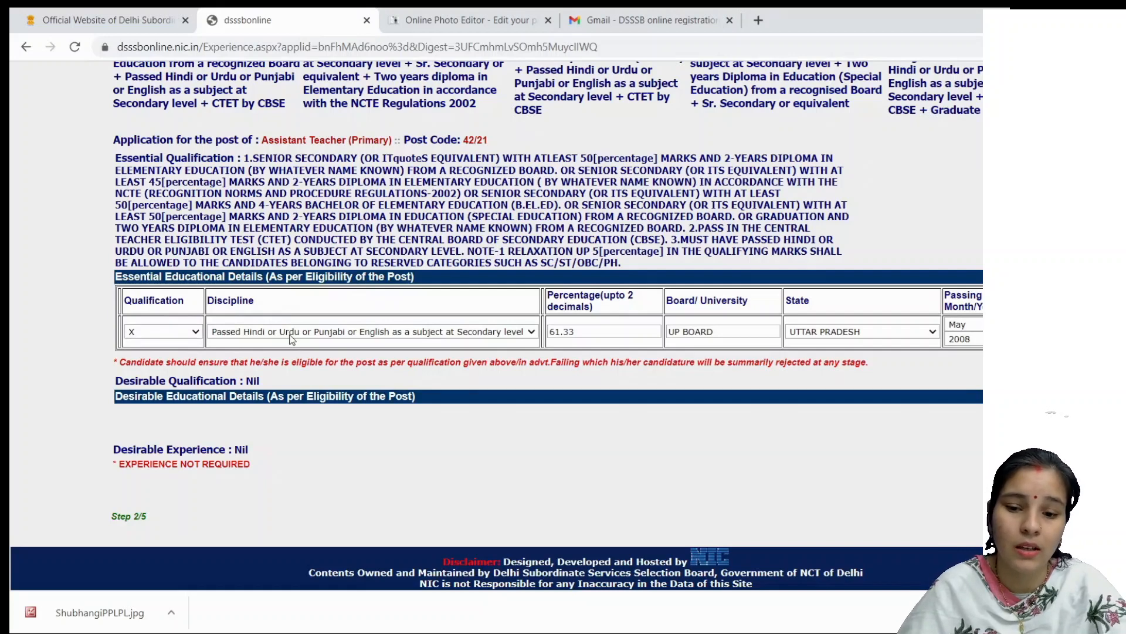
pyautogui.click(292, 339)
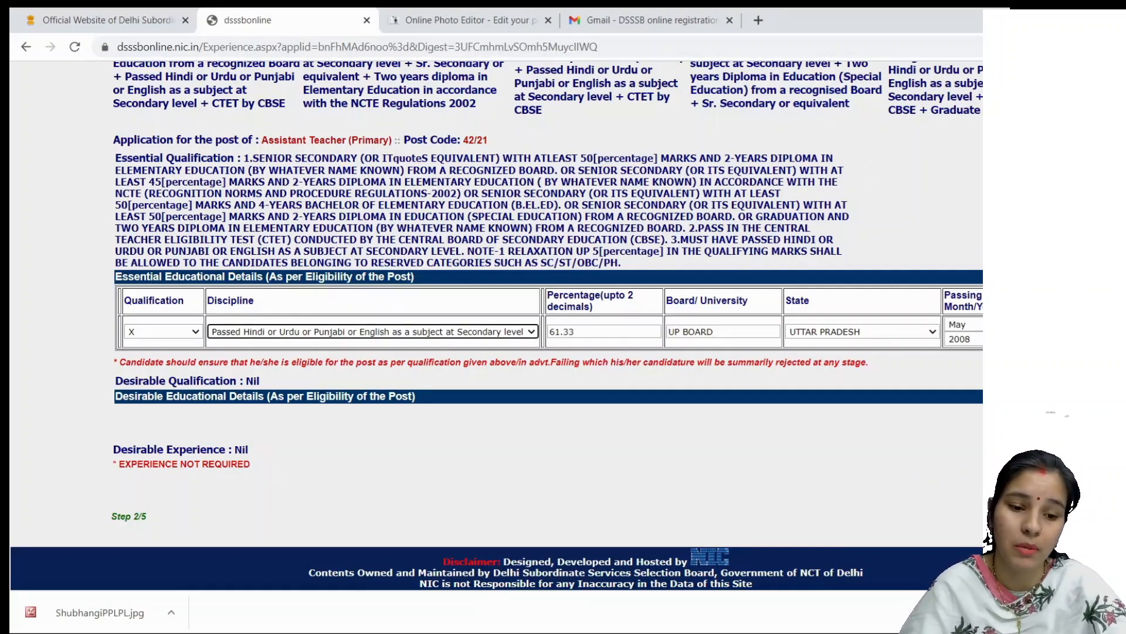
pyautogui.click(1024, 332)
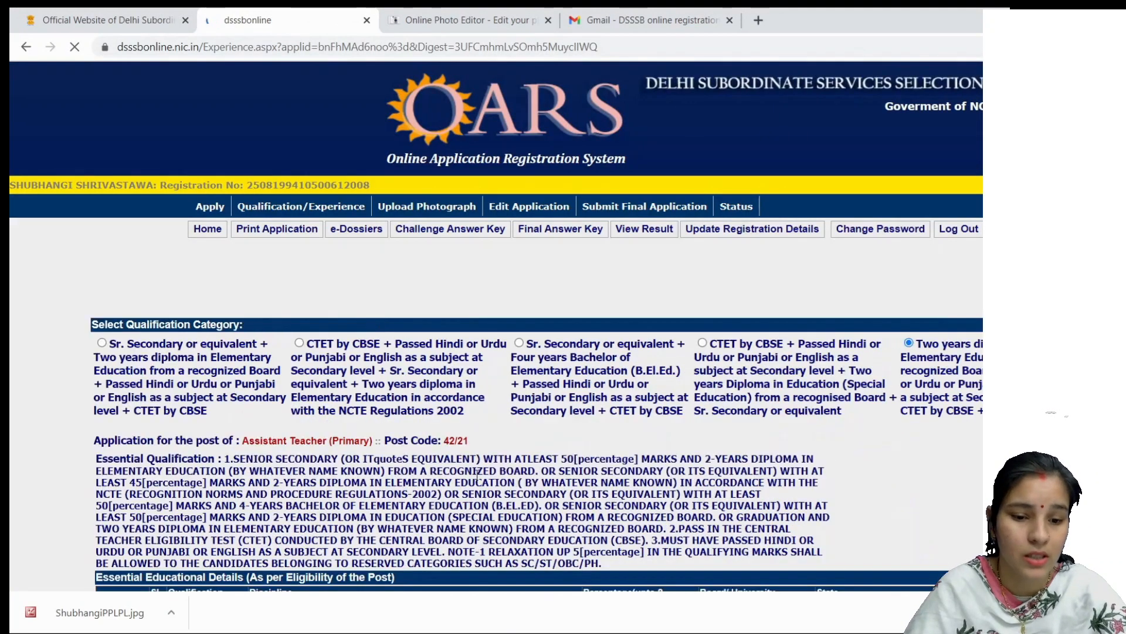
# Step: Add a Graduation row with discipline Graduate, then finally save all qualification entries and confirm
pyautogui.scroll(-1, 716, 394)
pyautogui.scroll(-5, 227, 326)
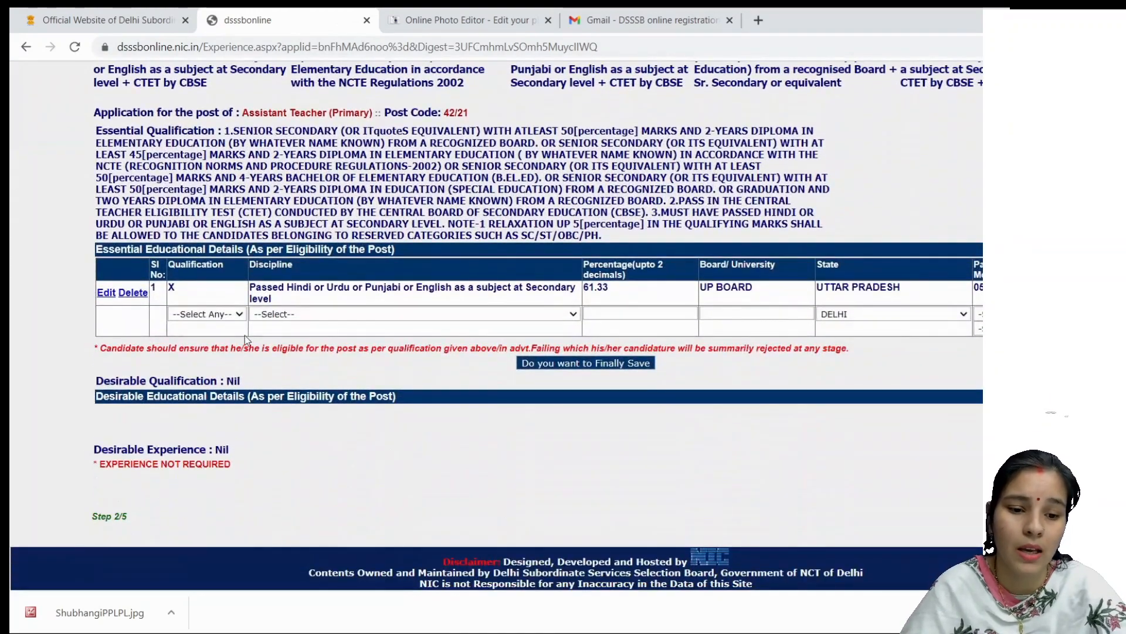
pyautogui.click(210, 314)
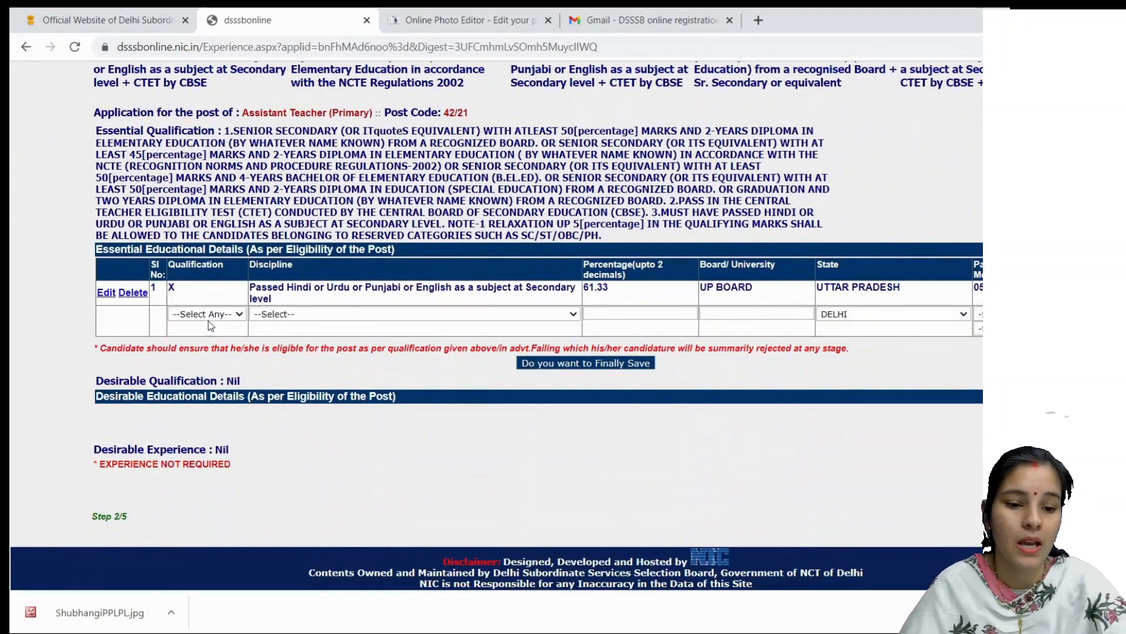
pyautogui.click(206, 346)
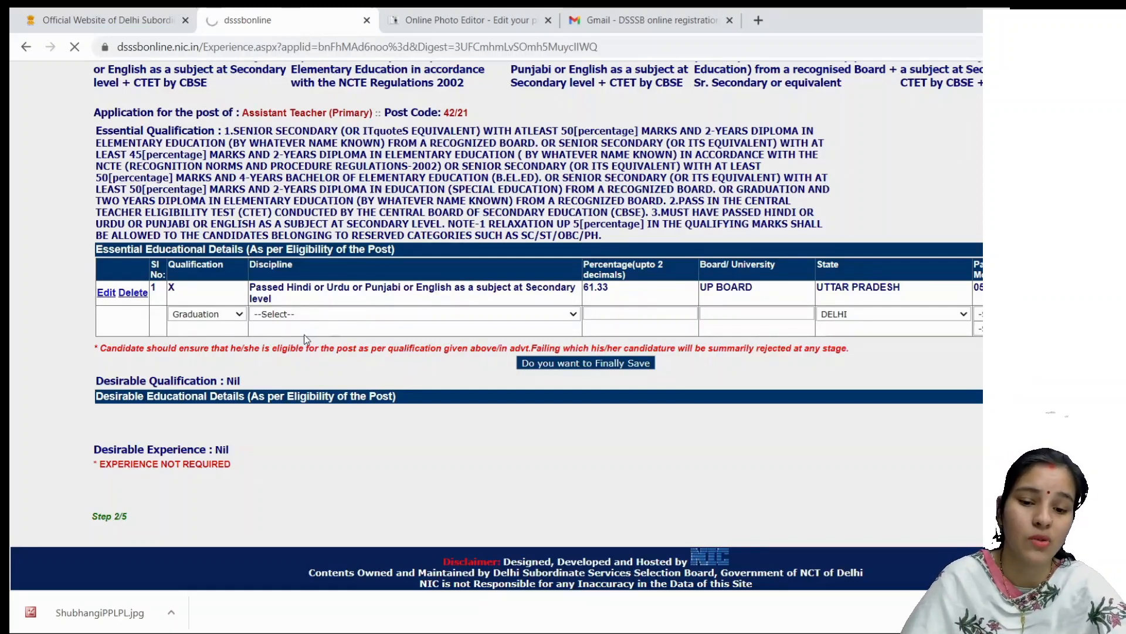
pyautogui.click(305, 339)
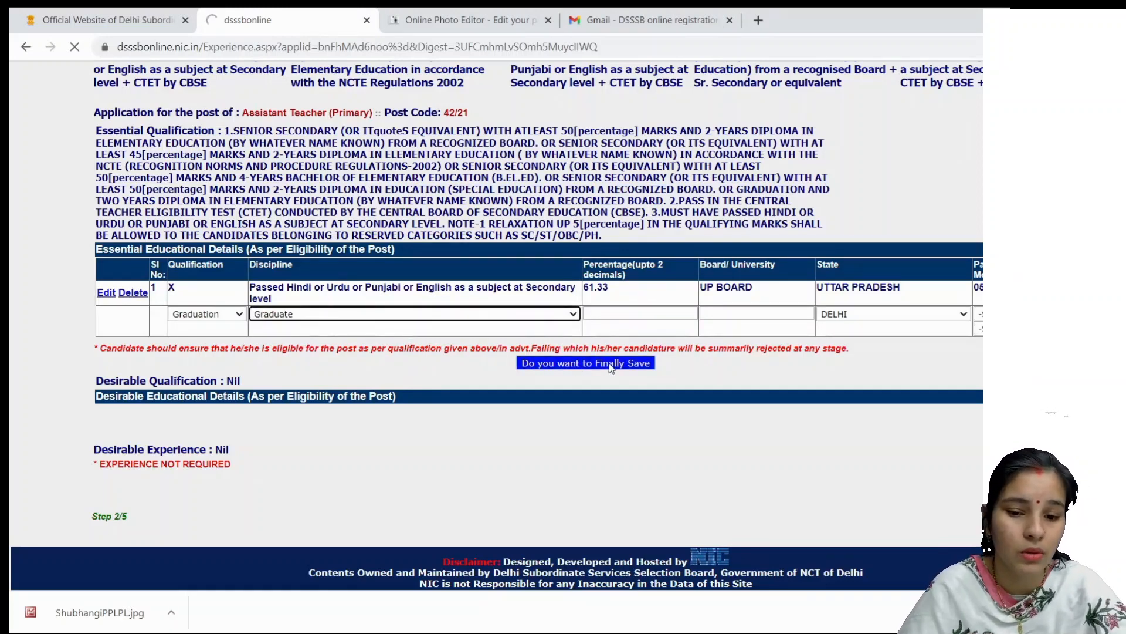
pyautogui.click(654, 314)
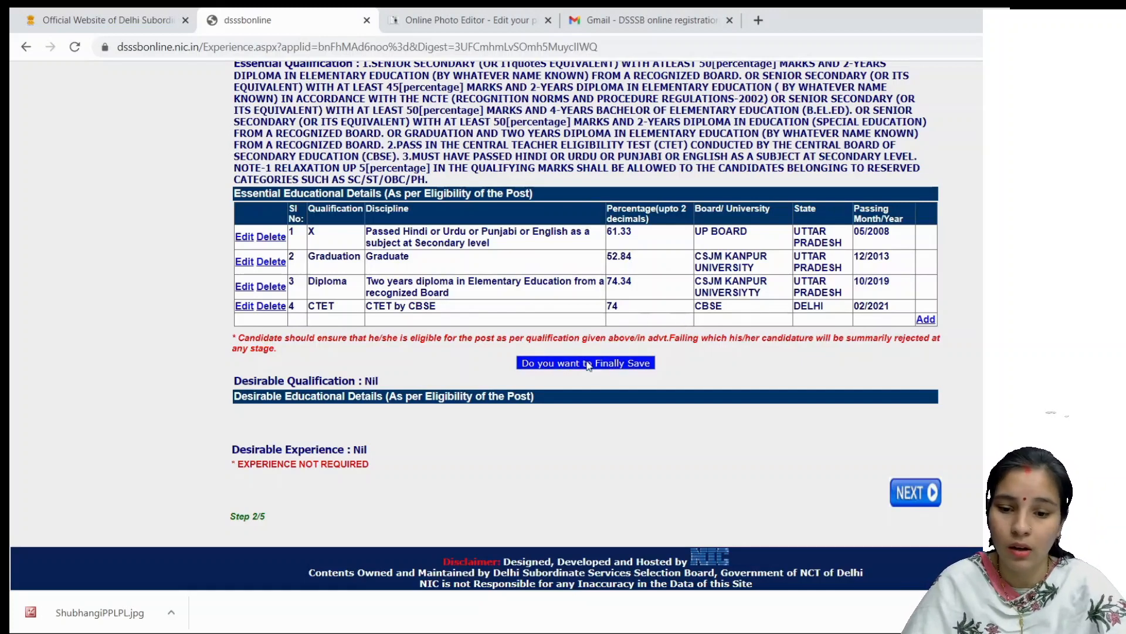
pyautogui.click(586, 363)
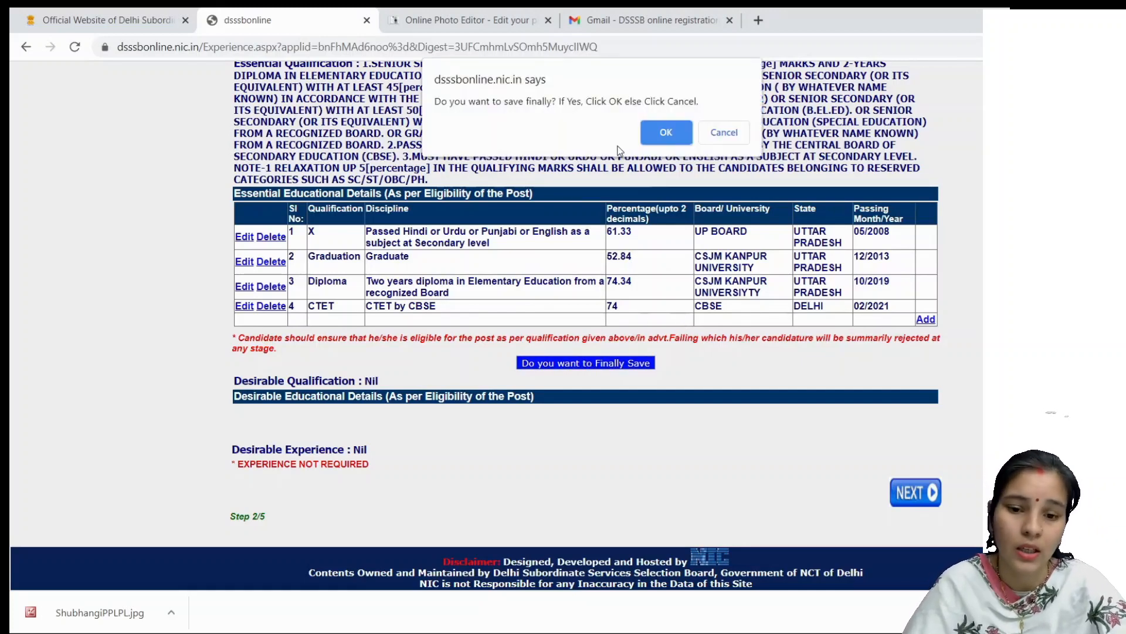
pyautogui.click(661, 135)
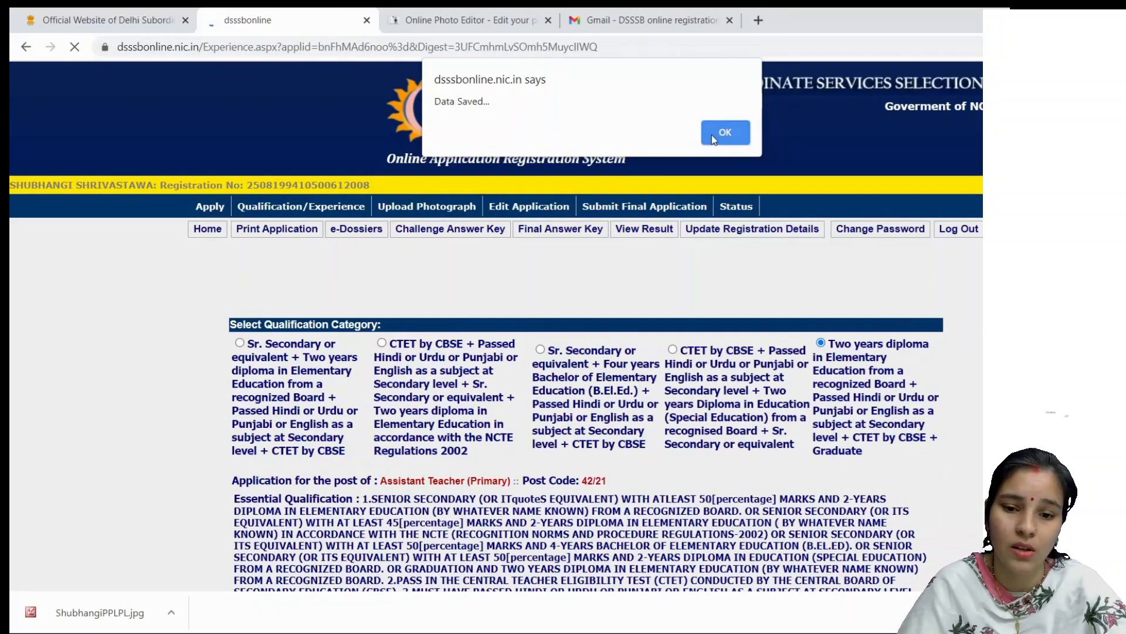
# Step: Dismiss the Data Saved alert and continue to the Step 4/5 application review page
pyautogui.click(712, 135)
pyautogui.scroll(-7, 582, 257)
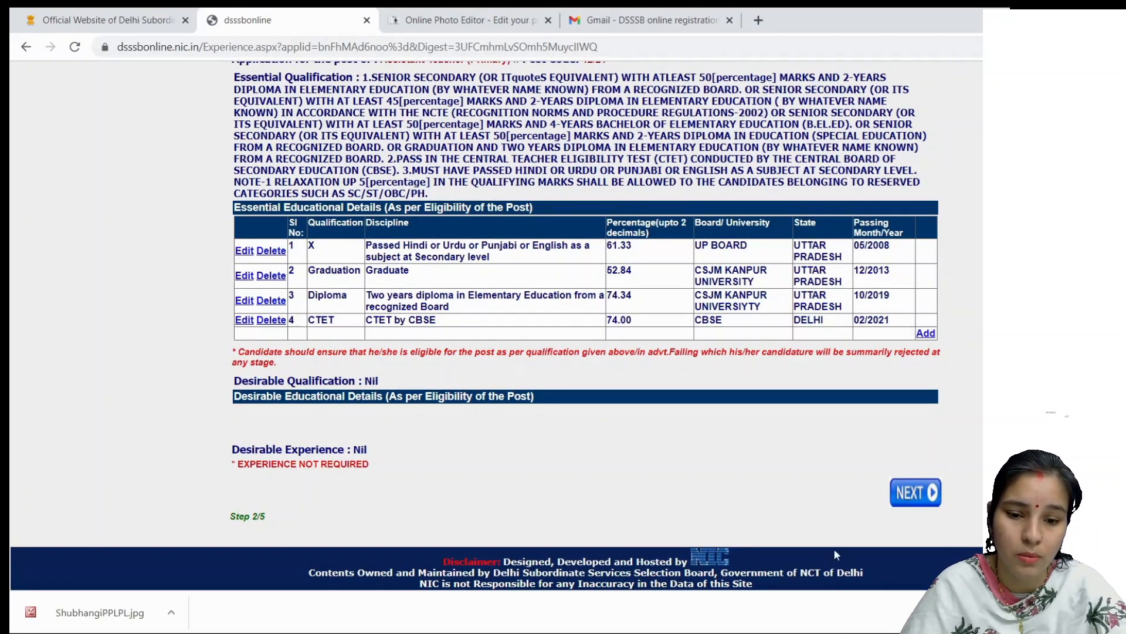
pyautogui.click(917, 494)
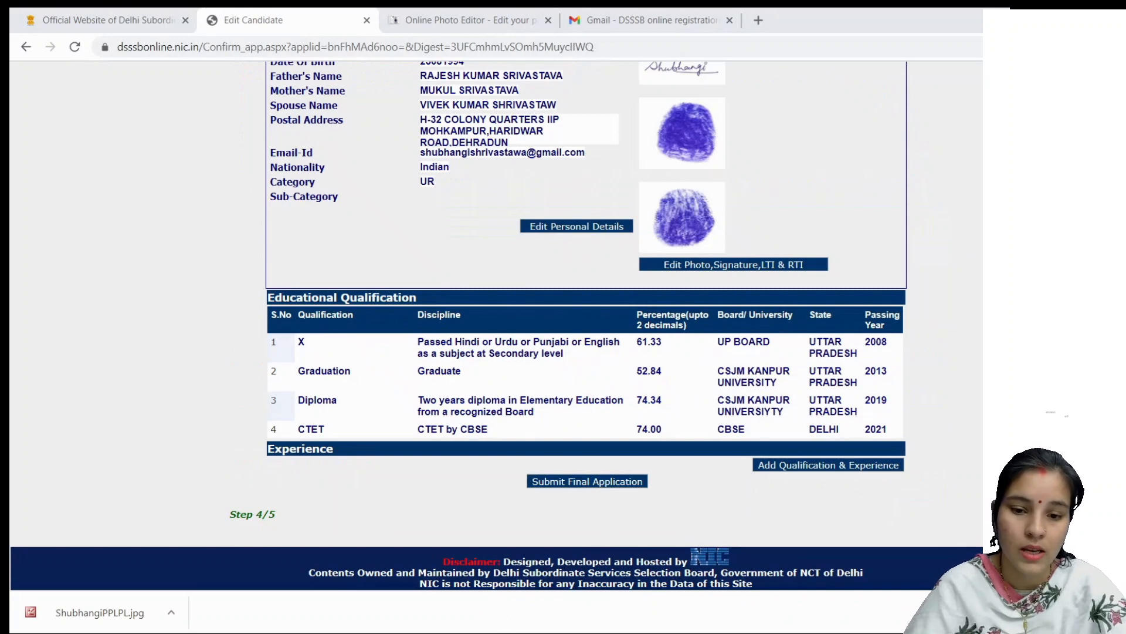
# Step: Review the personal details and four qualifications, then submit the Assistant Teacher (Primary) 42/21 application
pyautogui.scroll(4, 599, 578)
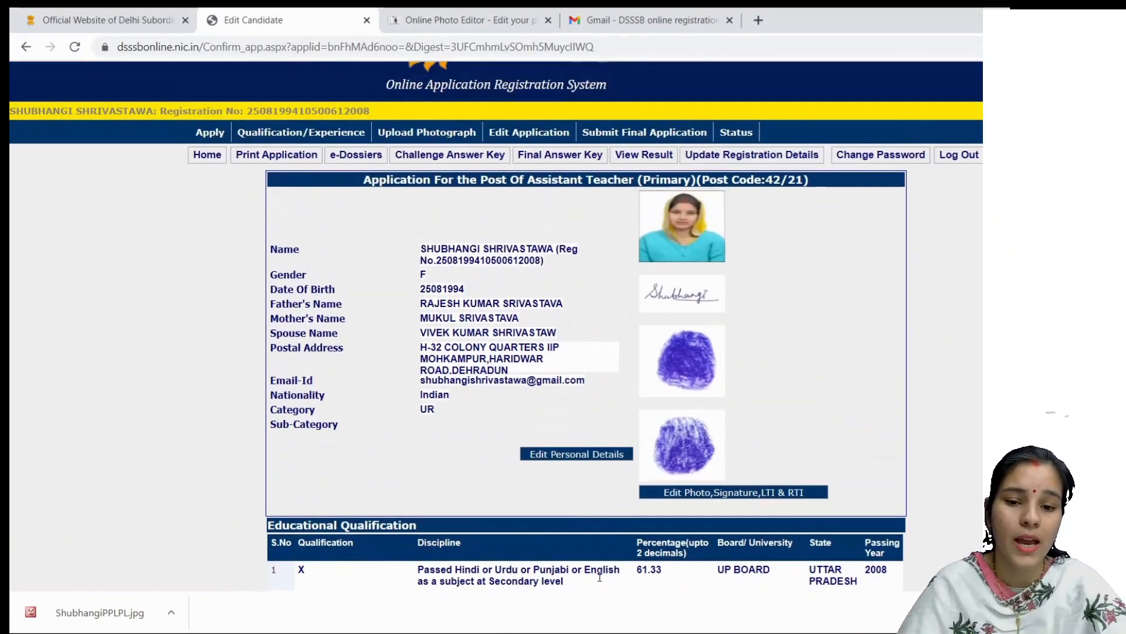
pyautogui.scroll(2, 600, 578)
pyautogui.scroll(-3, 609, 582)
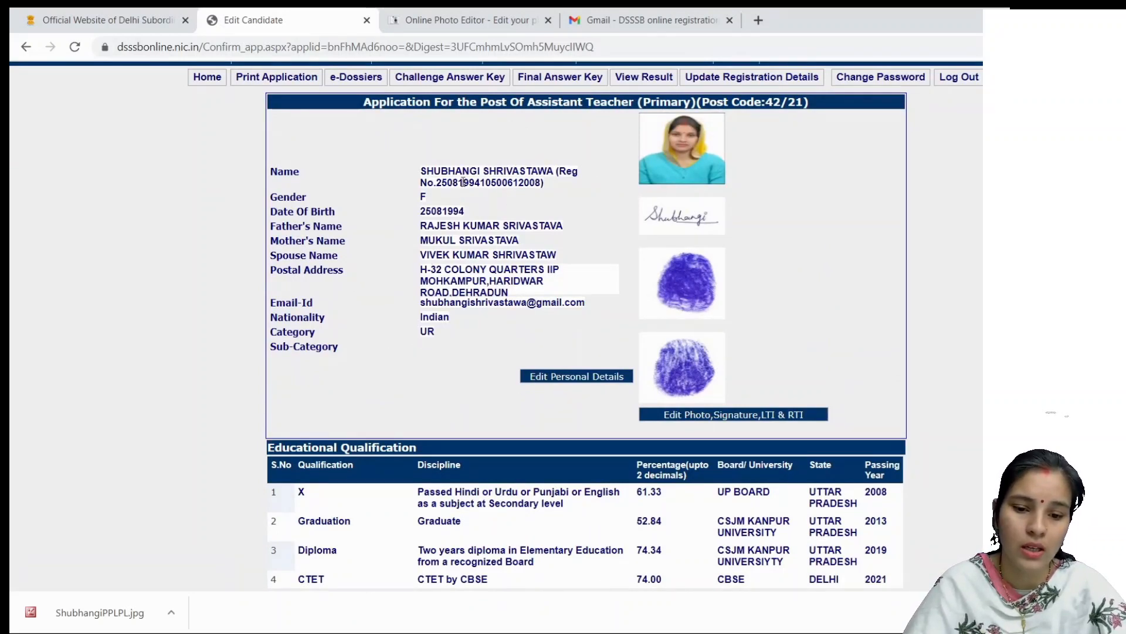
pyautogui.scroll(-3, 628, 387)
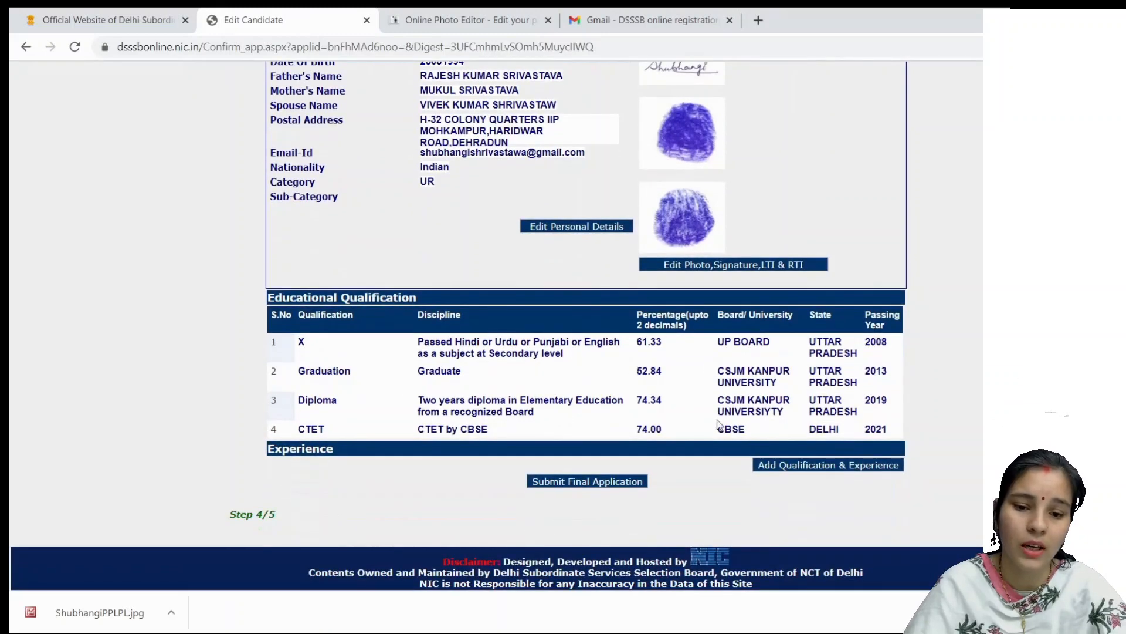
pyautogui.scroll(2, 562, 374)
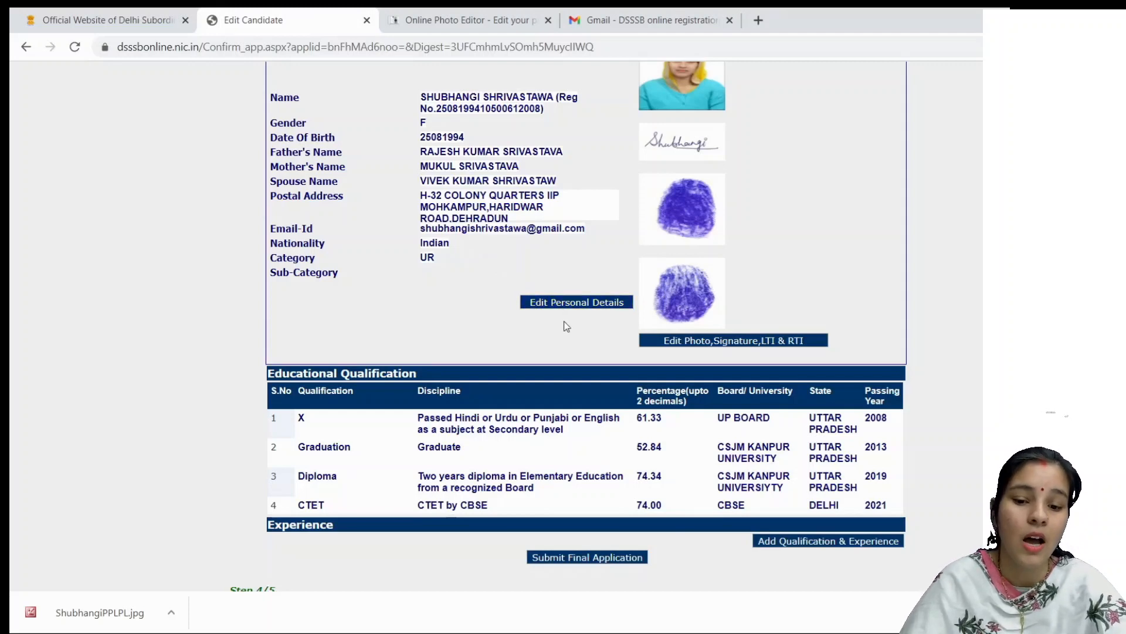
pyautogui.scroll(-2, 566, 326)
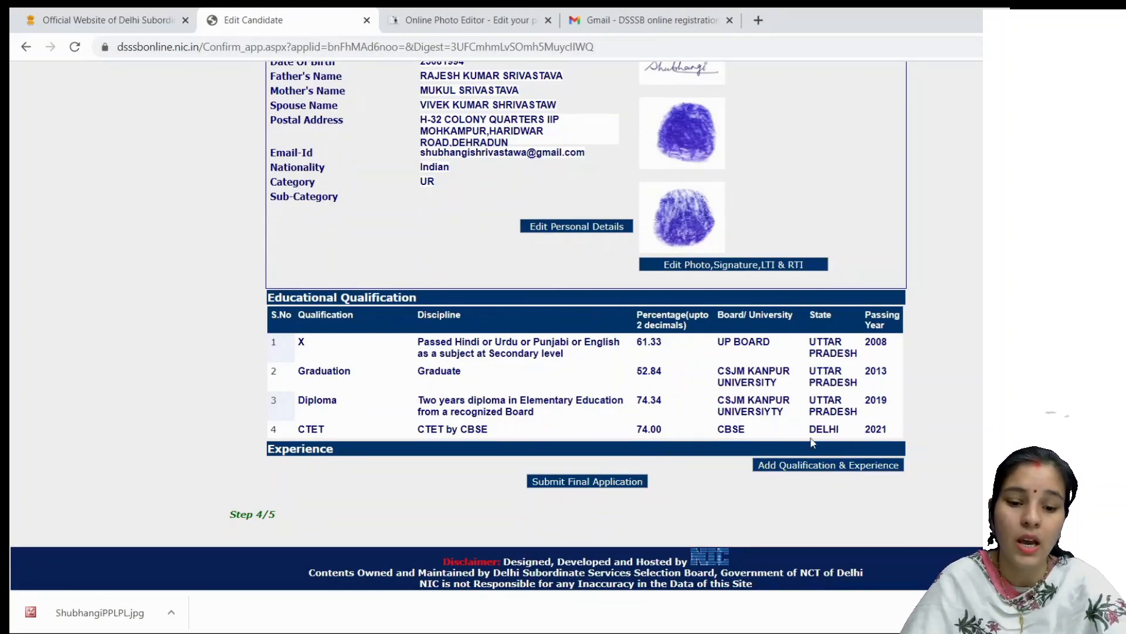
pyautogui.click(597, 479)
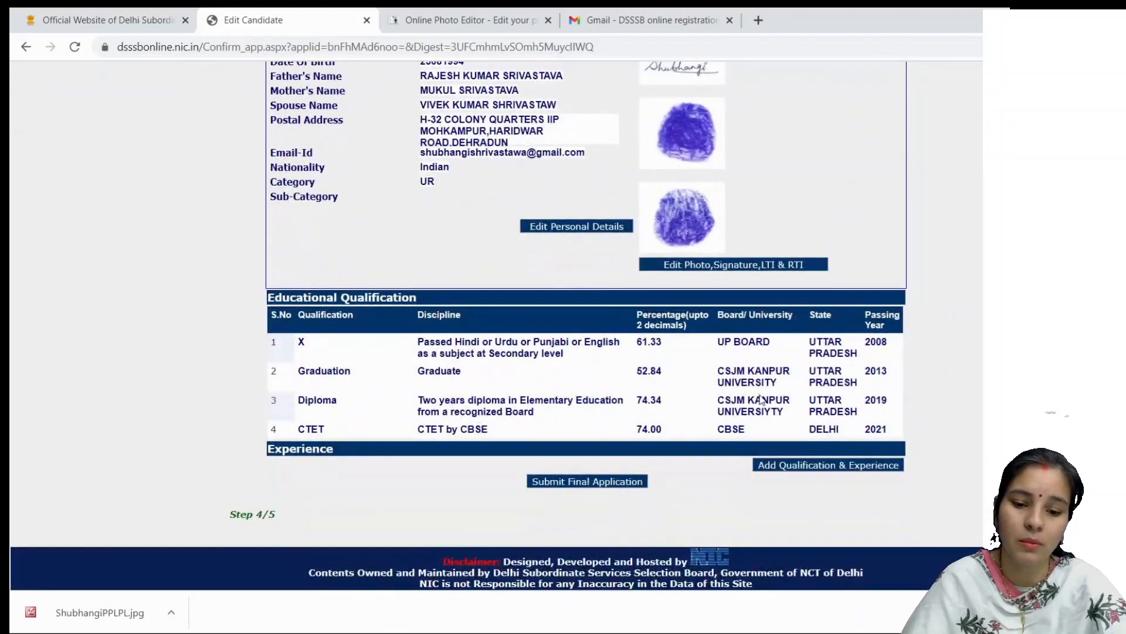
pyautogui.scroll(4, 631, 467)
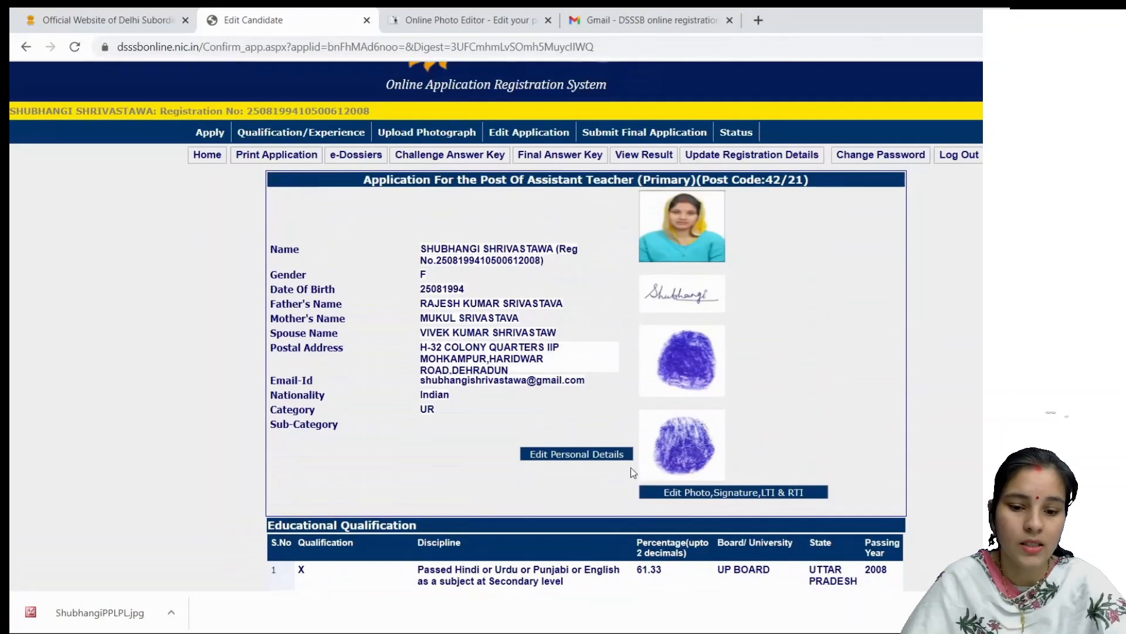
pyautogui.scroll(-4, 631, 467)
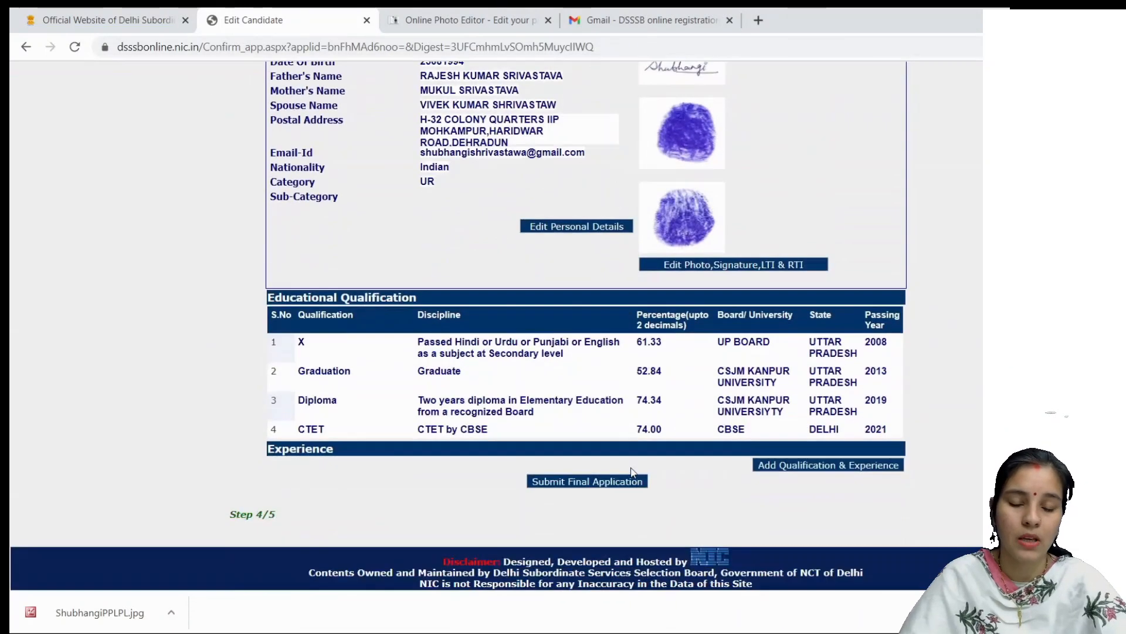
pyautogui.click(587, 485)
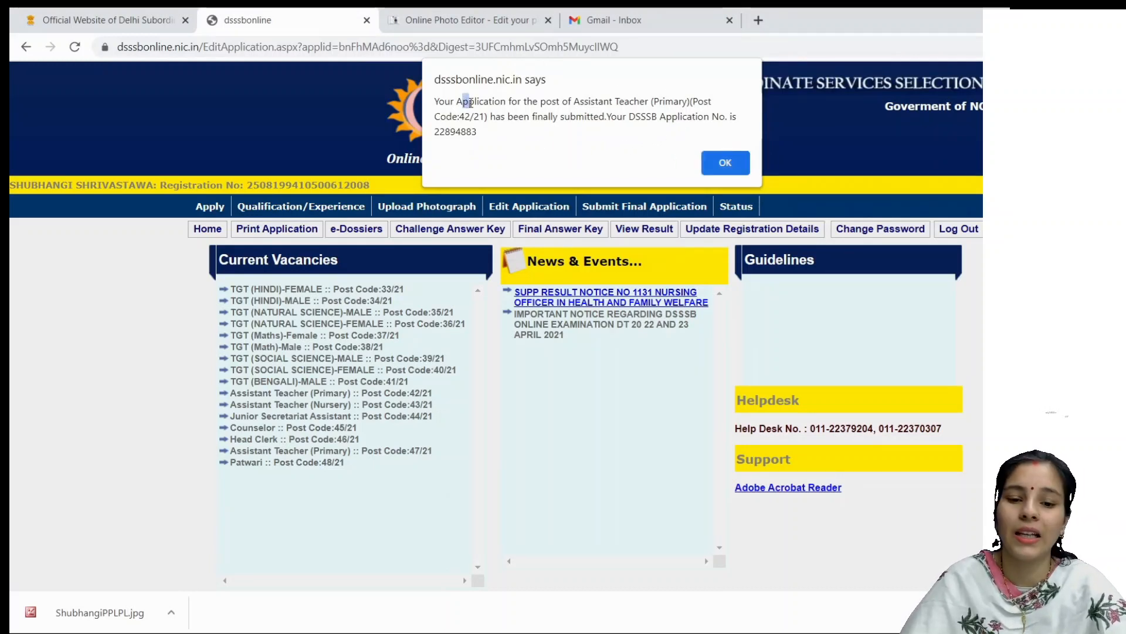
# Step: Note the application number in the submission alert, then dismiss it to reach the portal home page
pyautogui.moveTo(463, 103); pyautogui.dragTo(607, 120)
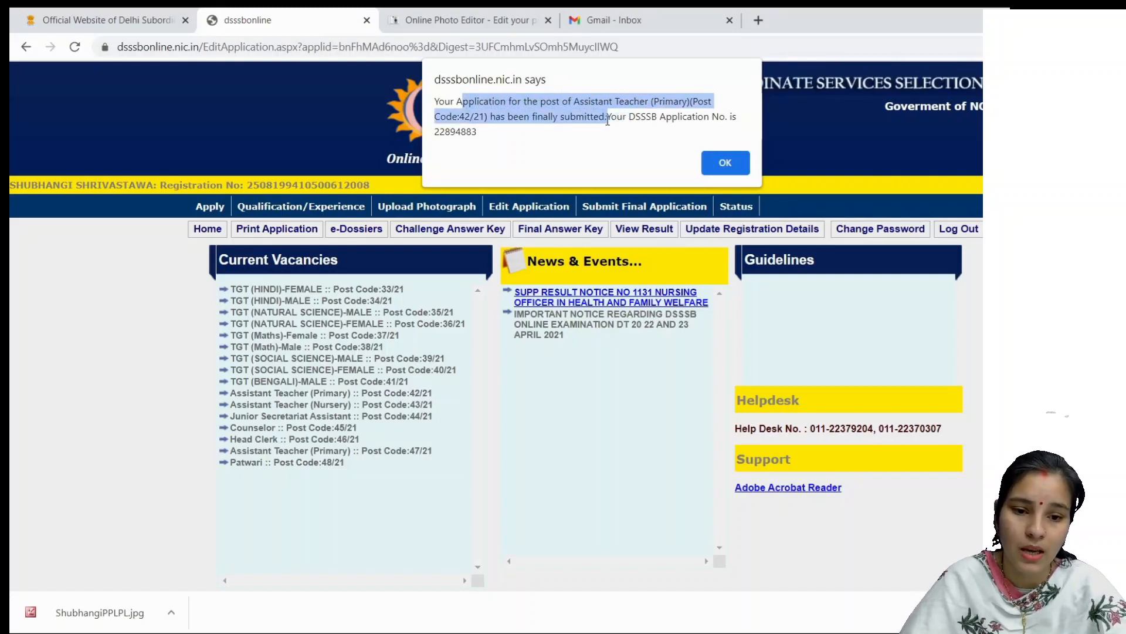
pyautogui.click(605, 114)
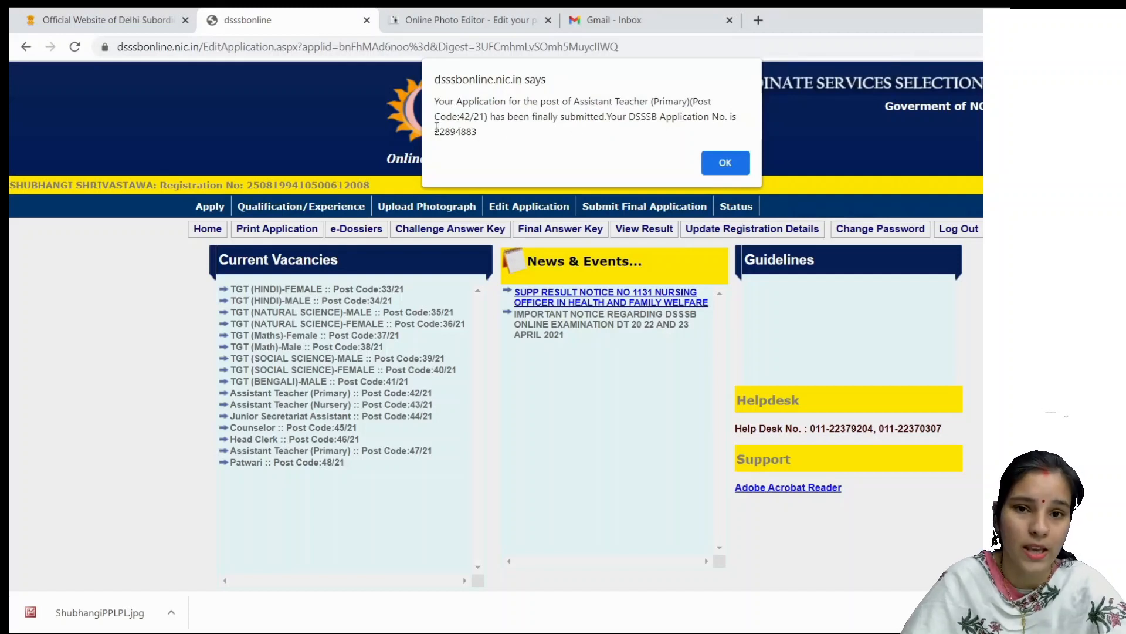
pyautogui.moveTo(435, 130); pyautogui.dragTo(479, 130)
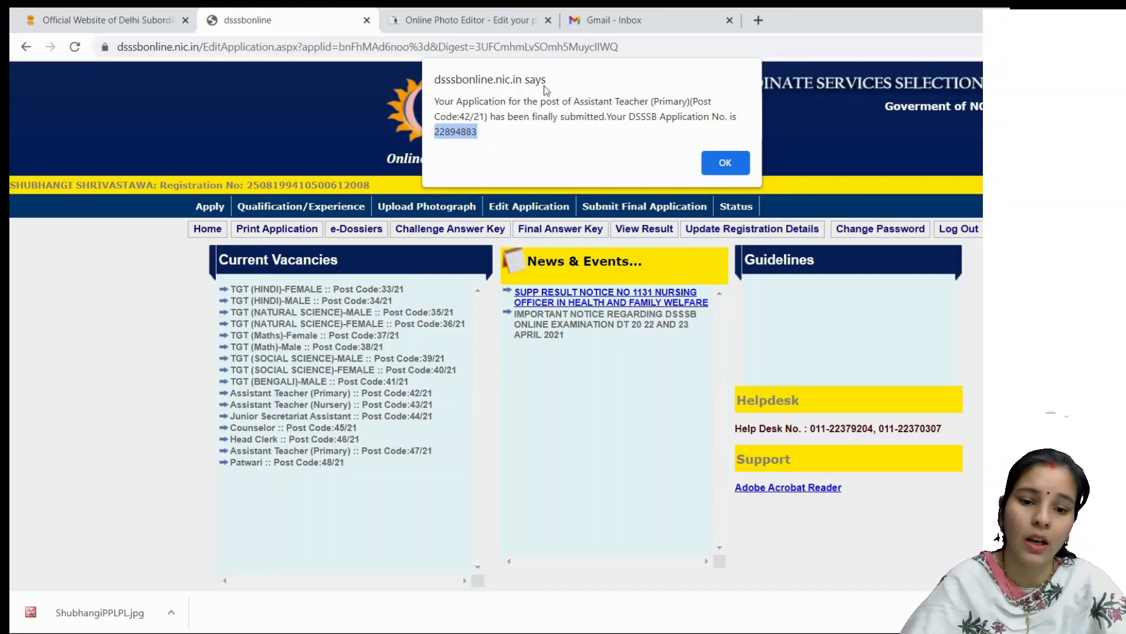
pyautogui.click(620, 16)
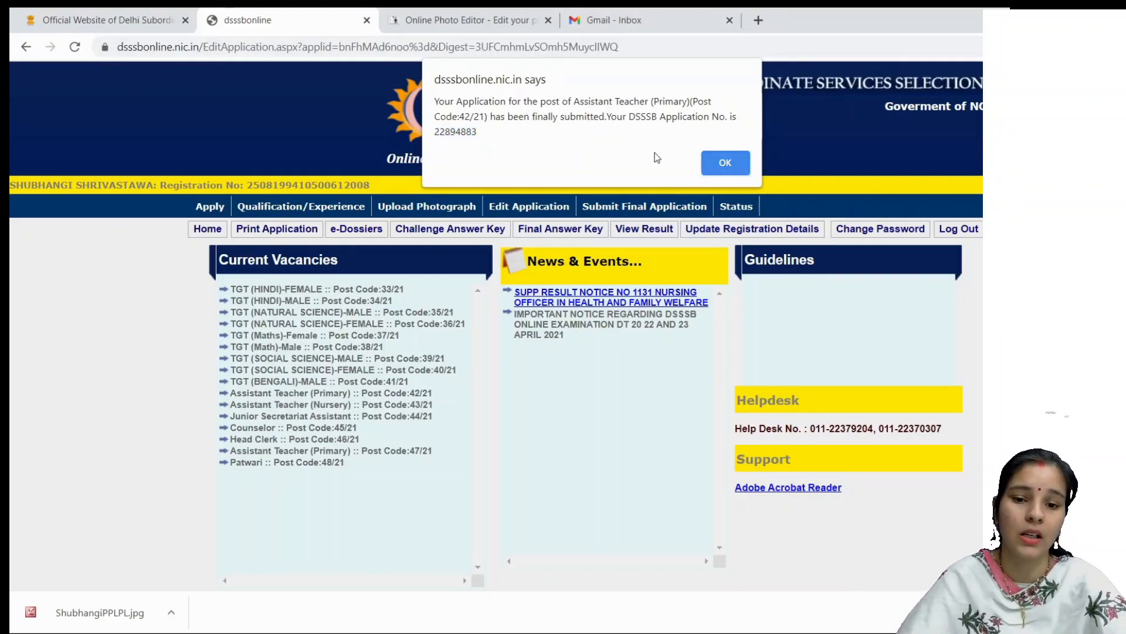
pyautogui.click(714, 163)
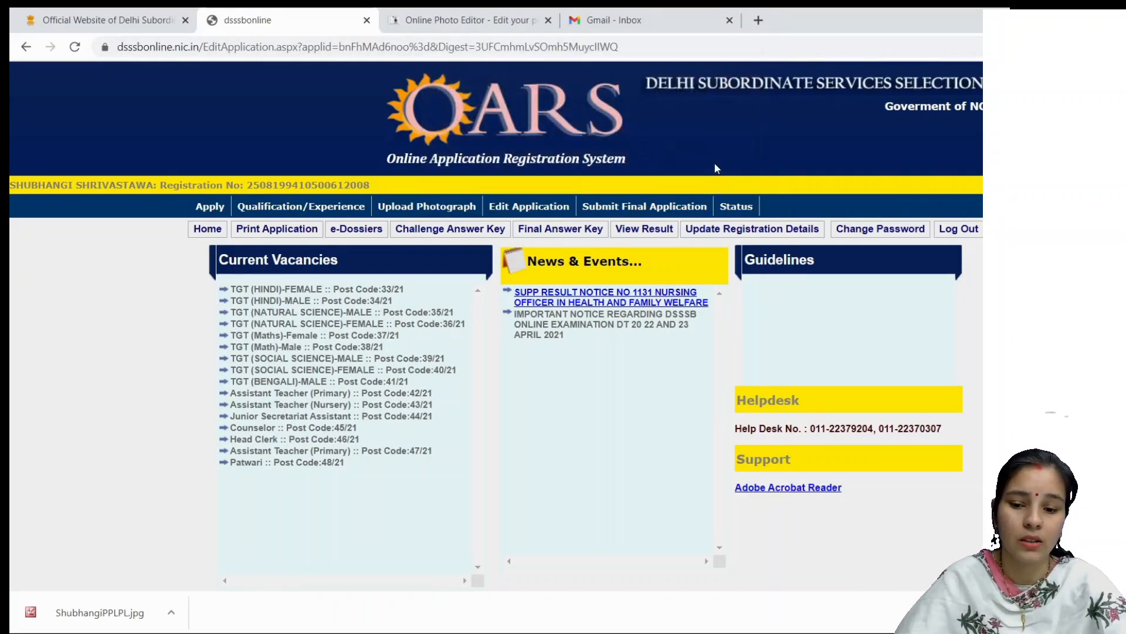